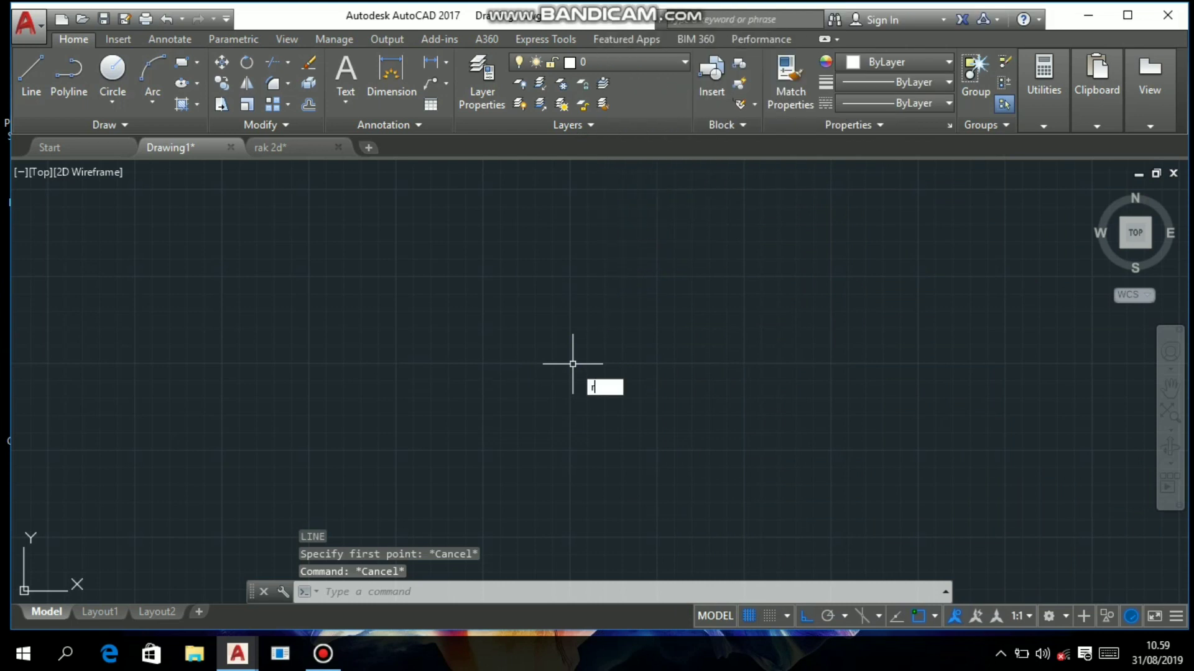
# - Try to draw a rectangle from the absolute point 297,210 to a freely picked opposite corner
pyautogui.write('ec')
pyautogui.press('Return')
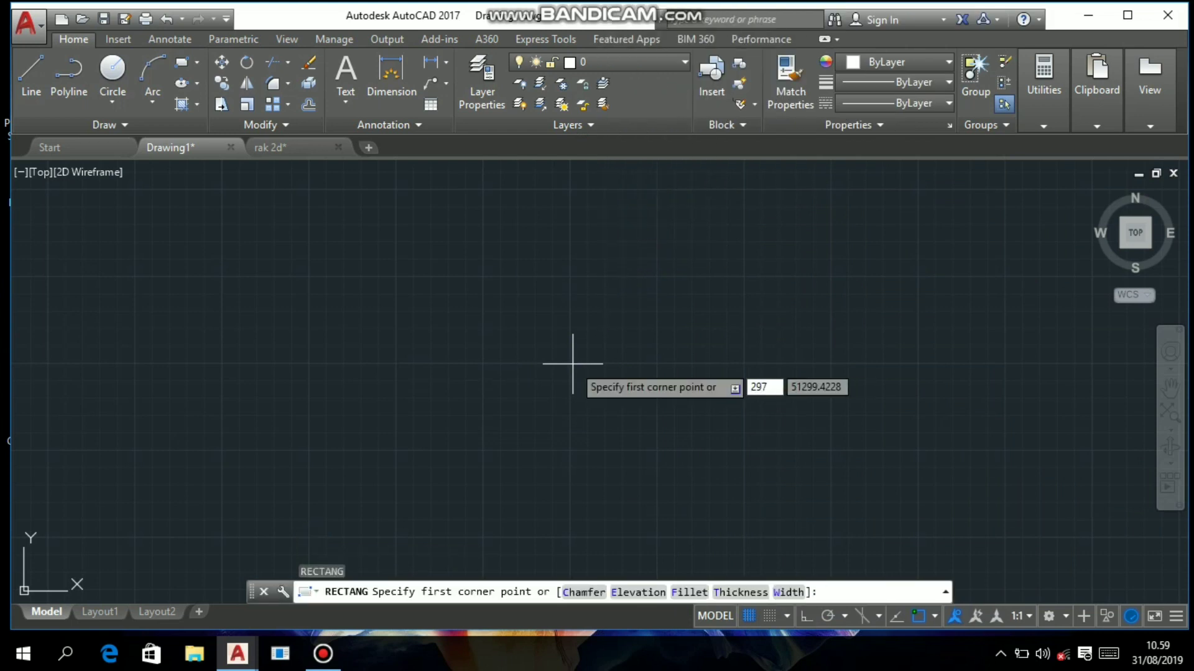
pyautogui.press('Return')
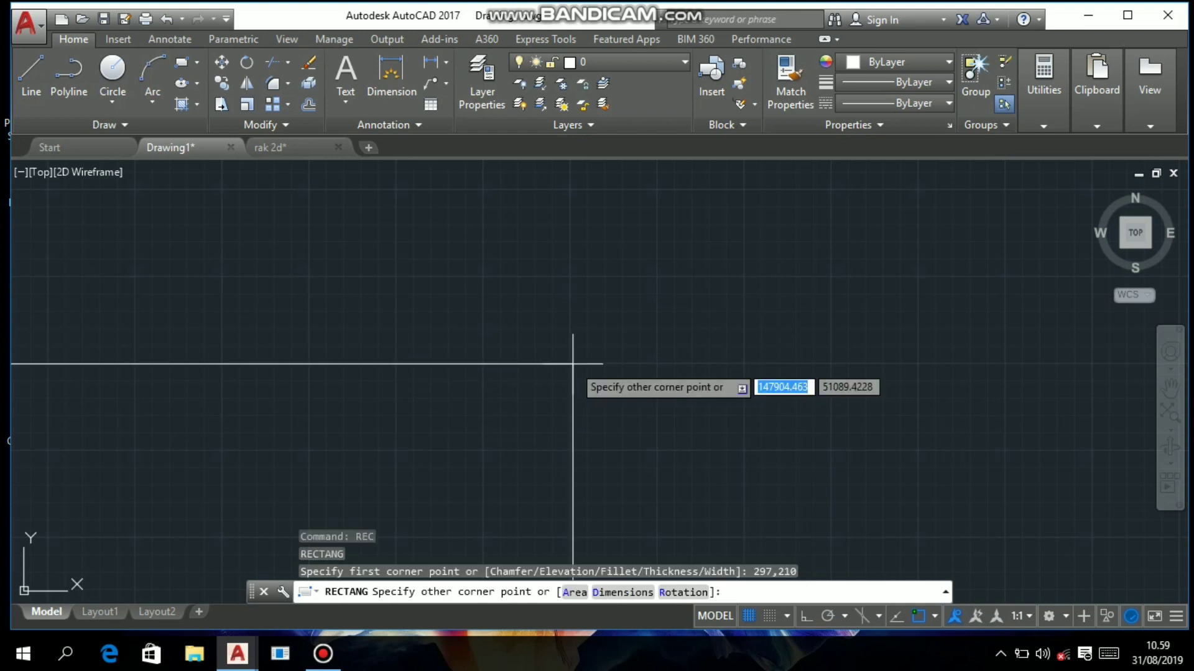
pyautogui.click(633, 316)
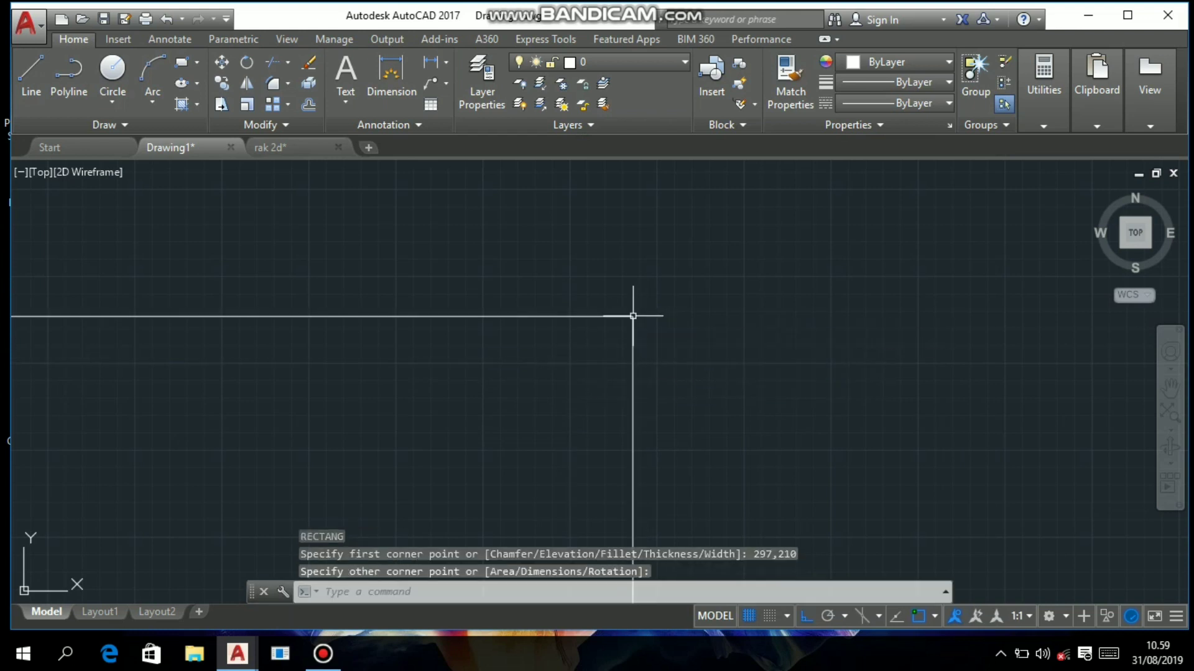
# - Erase the oversized rectangle
pyautogui.scroll(-4, 876, 346)
pyautogui.scroll(-1, 876, 346)
pyautogui.click(840, 394)
pyautogui.click(622, 339)
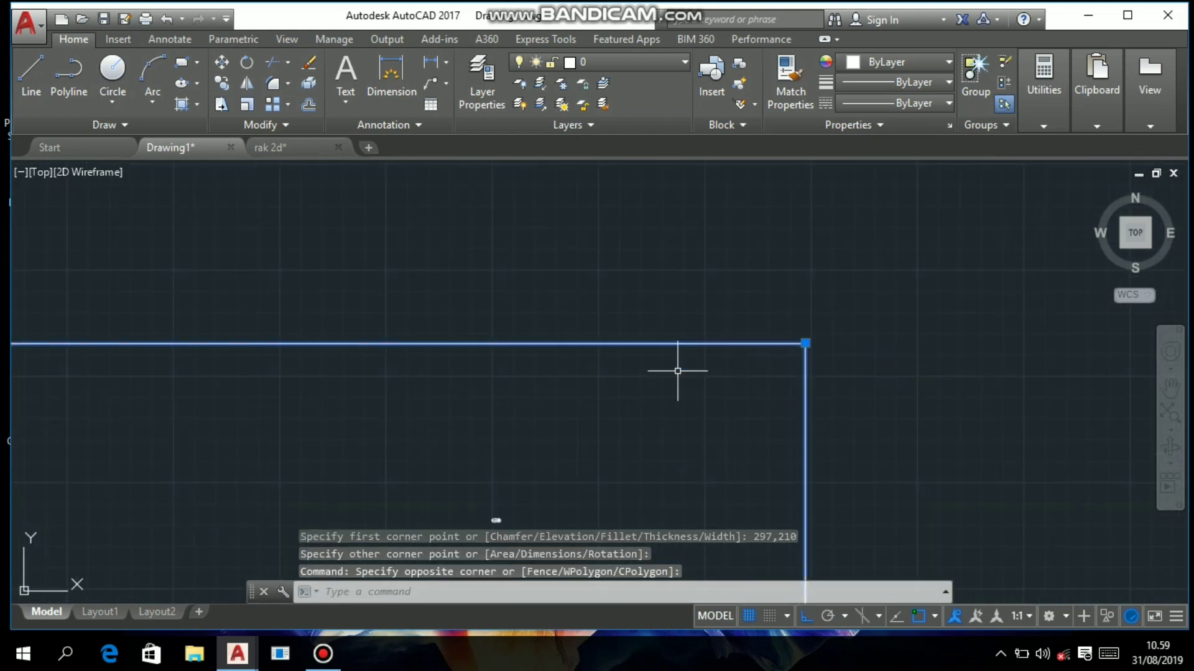
pyautogui.press('Delete')
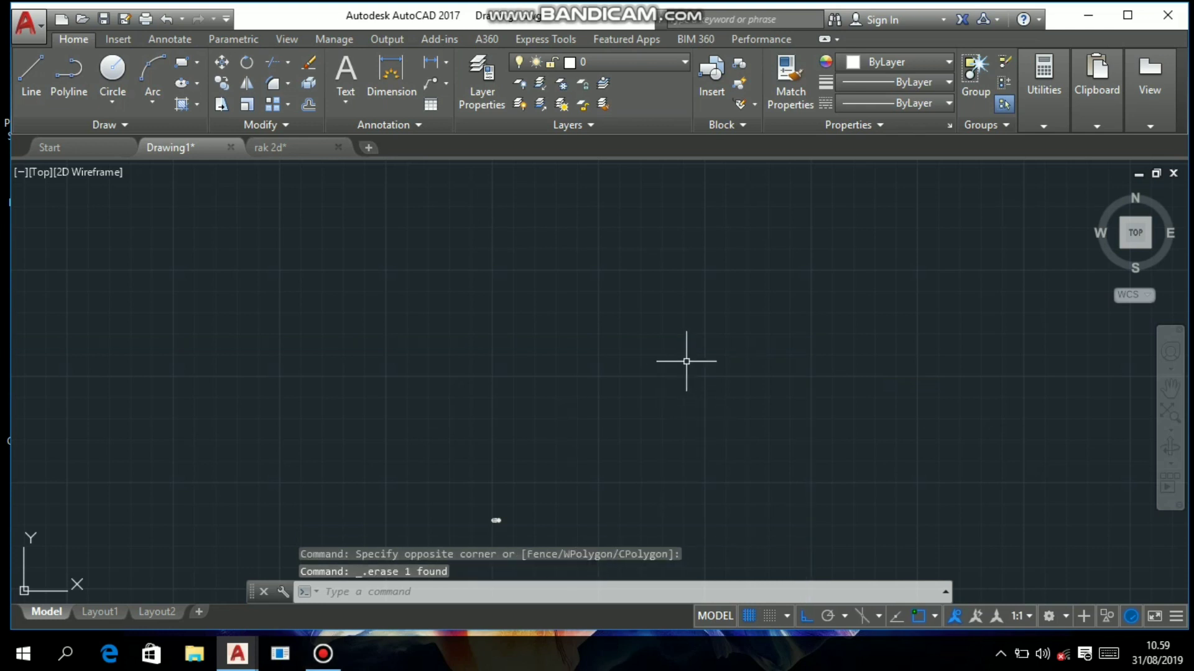
# - Draw a 297 by 210 rectangle from a freely picked first corner in an empty area
pyautogui.scroll(-2, 490, 392)
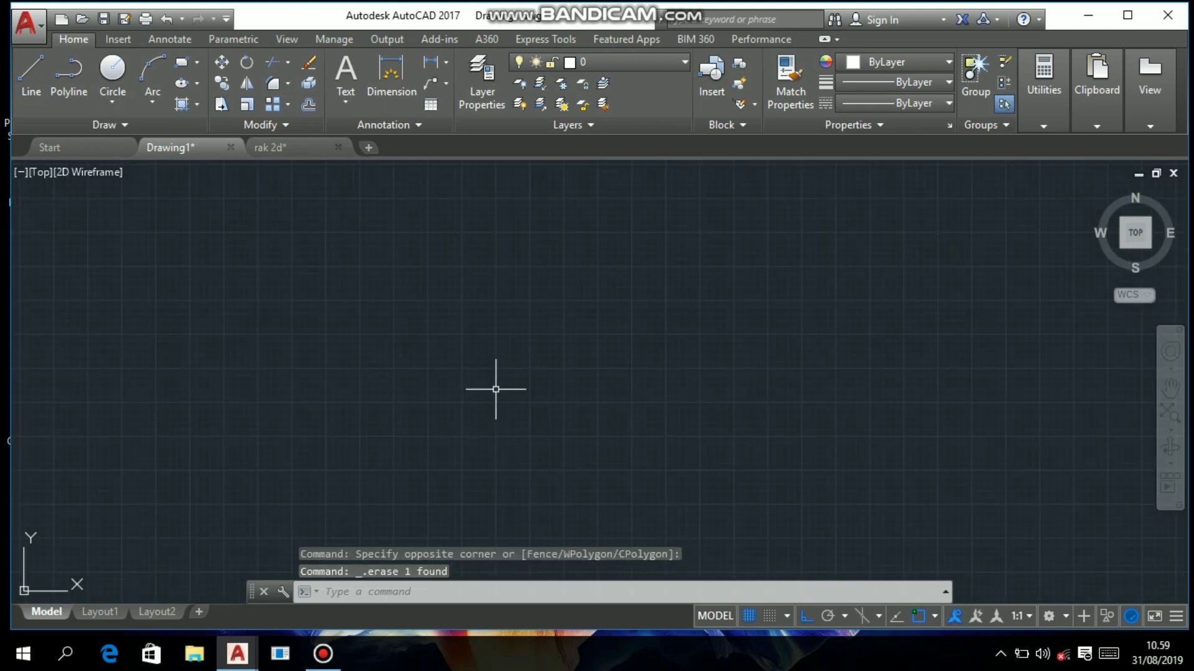
pyautogui.write('c')
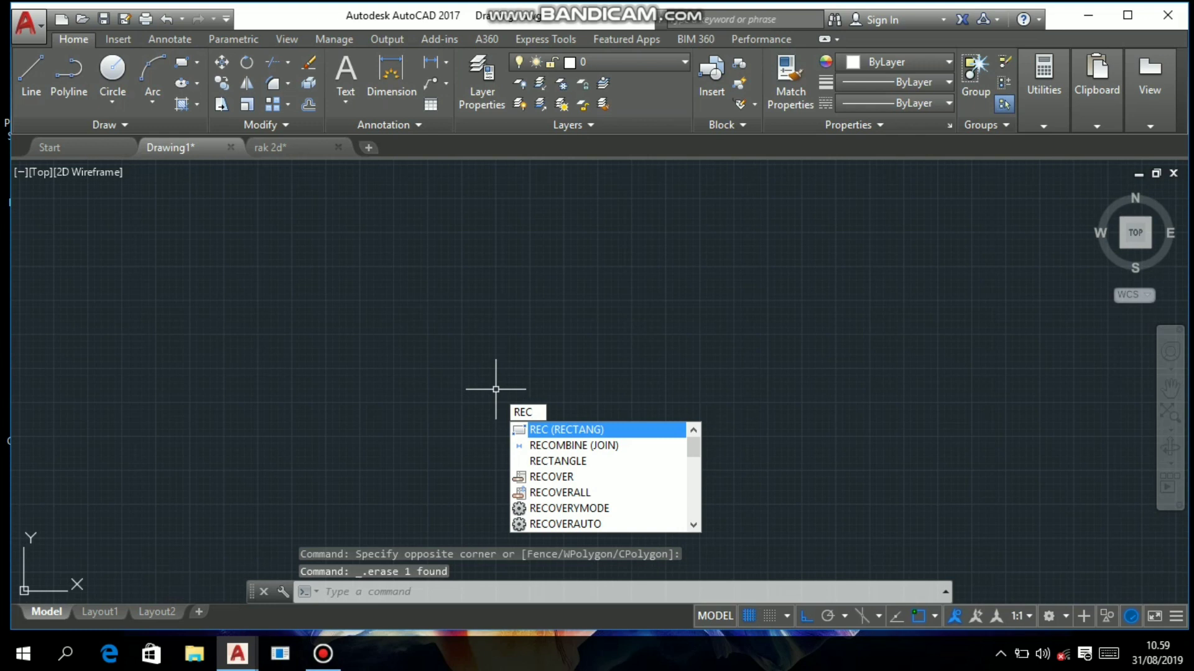
pyautogui.press('Return')
pyautogui.click(520, 305)
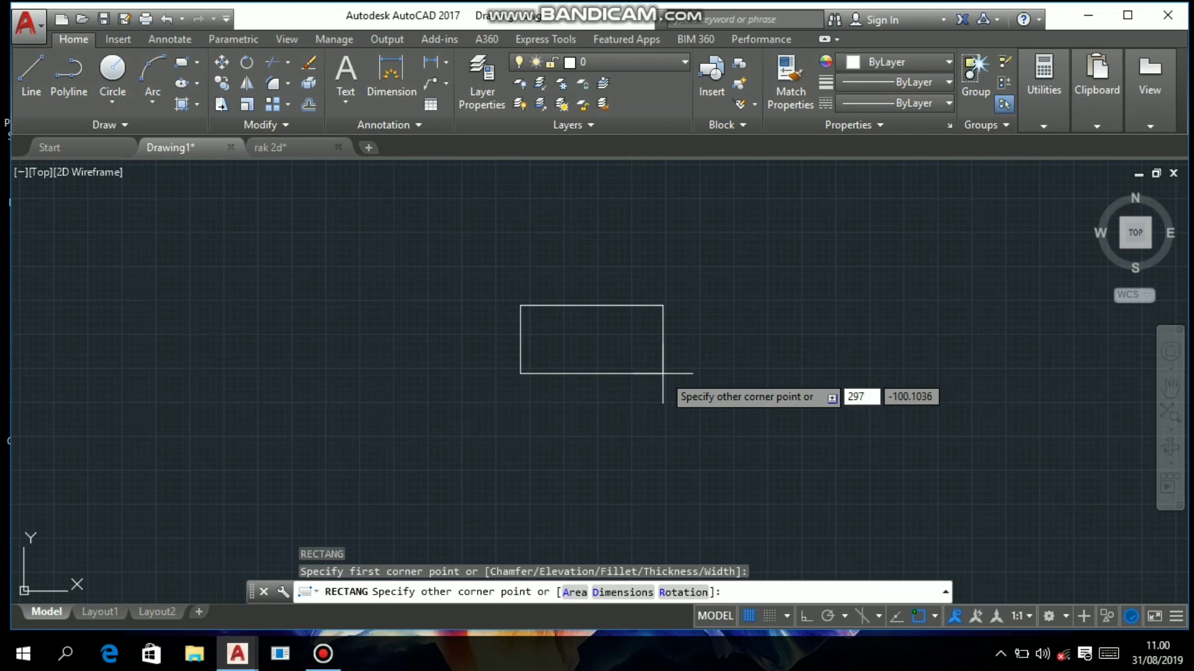
pyautogui.press('Tab')
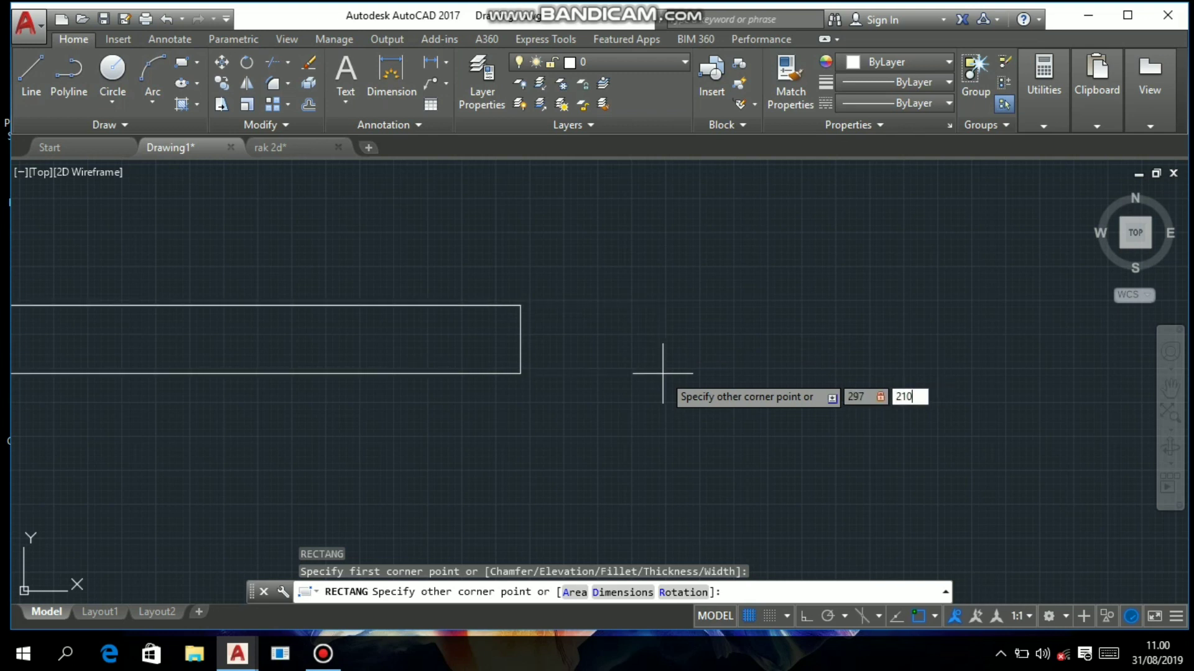
pyautogui.press('Return')
pyautogui.moveTo(642, 289); pyautogui.dragTo(613, 387, button='middle')
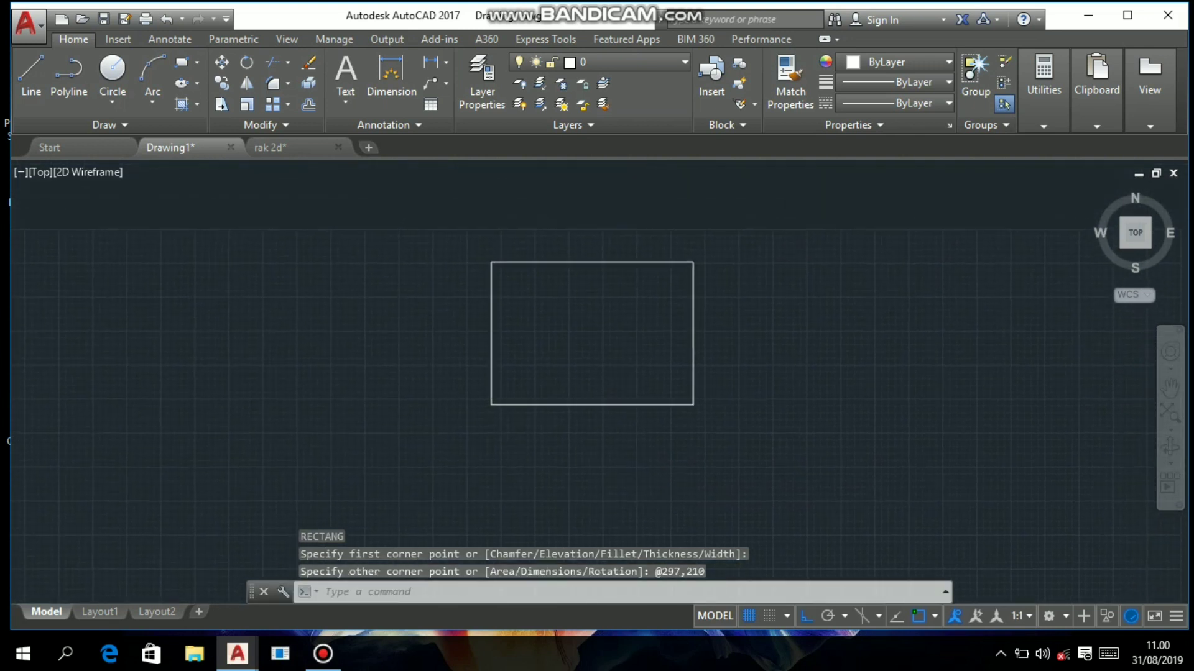
# - Explode the 297 by 210 rectangle into separate lines
pyautogui.scroll(2, 611, 437)
pyautogui.moveTo(611, 438); pyautogui.dragTo(576, 501, button='middle')
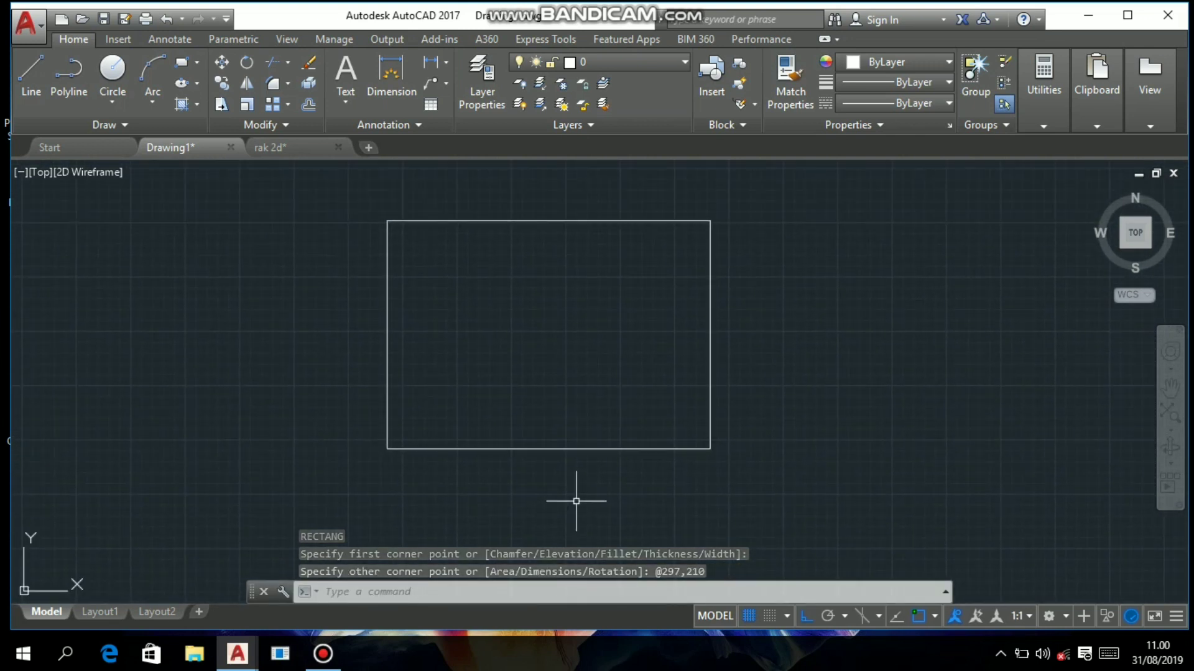
pyautogui.write('x')
pyautogui.press('Return')
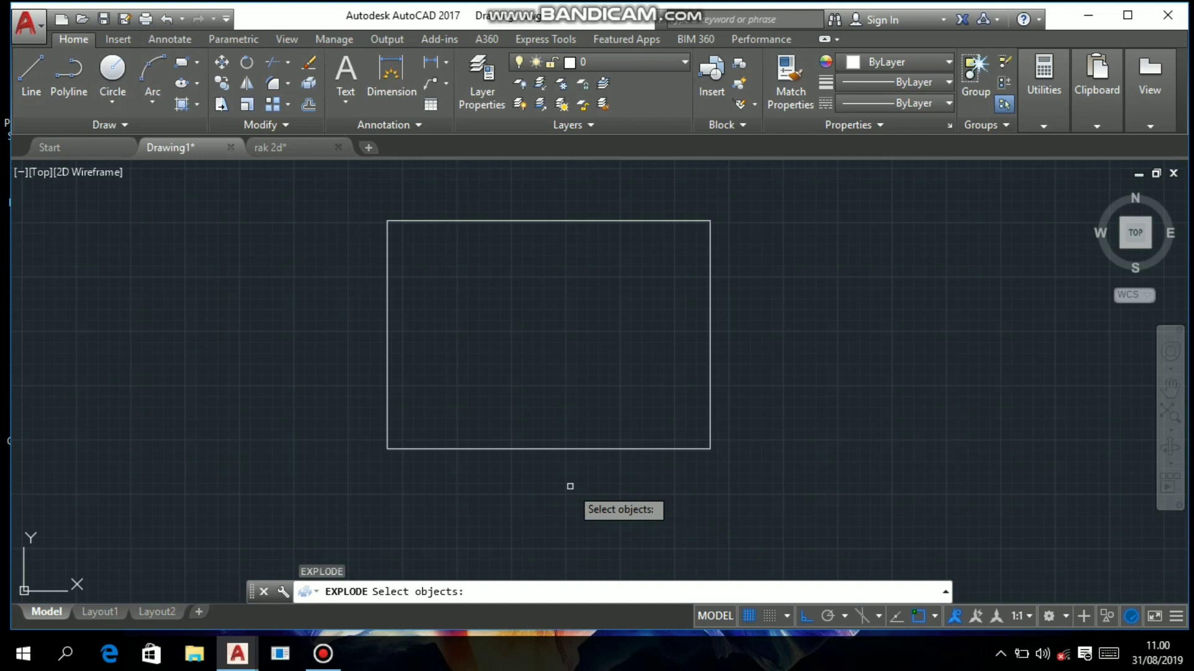
pyautogui.click(602, 451)
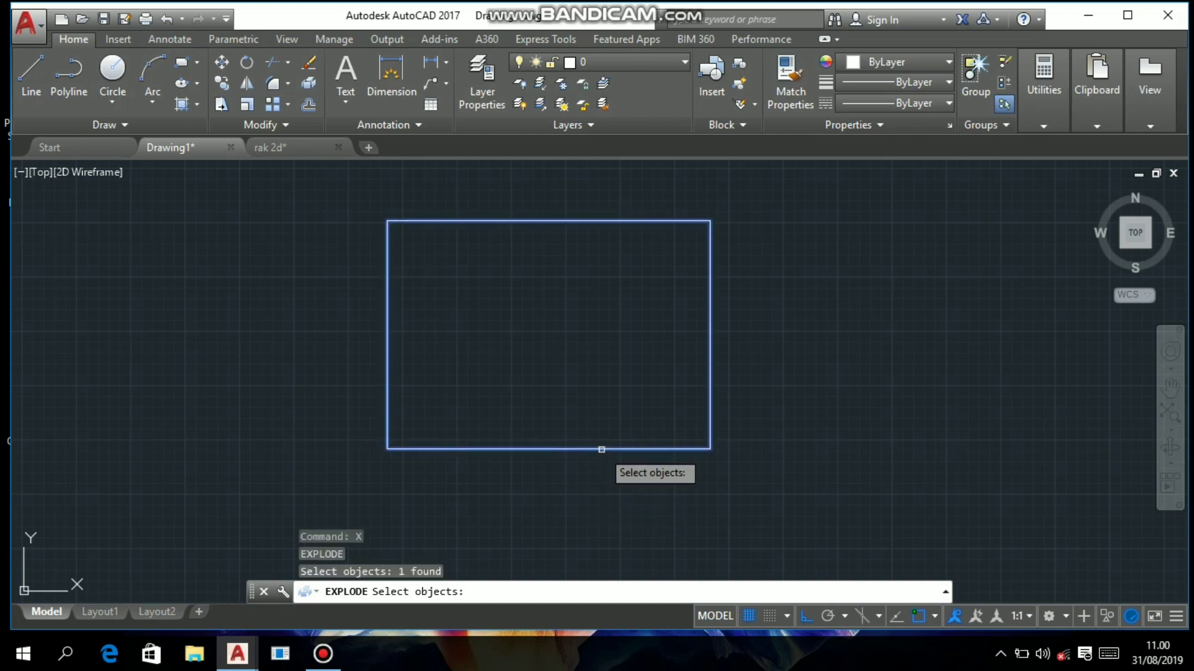
pyautogui.press('Return')
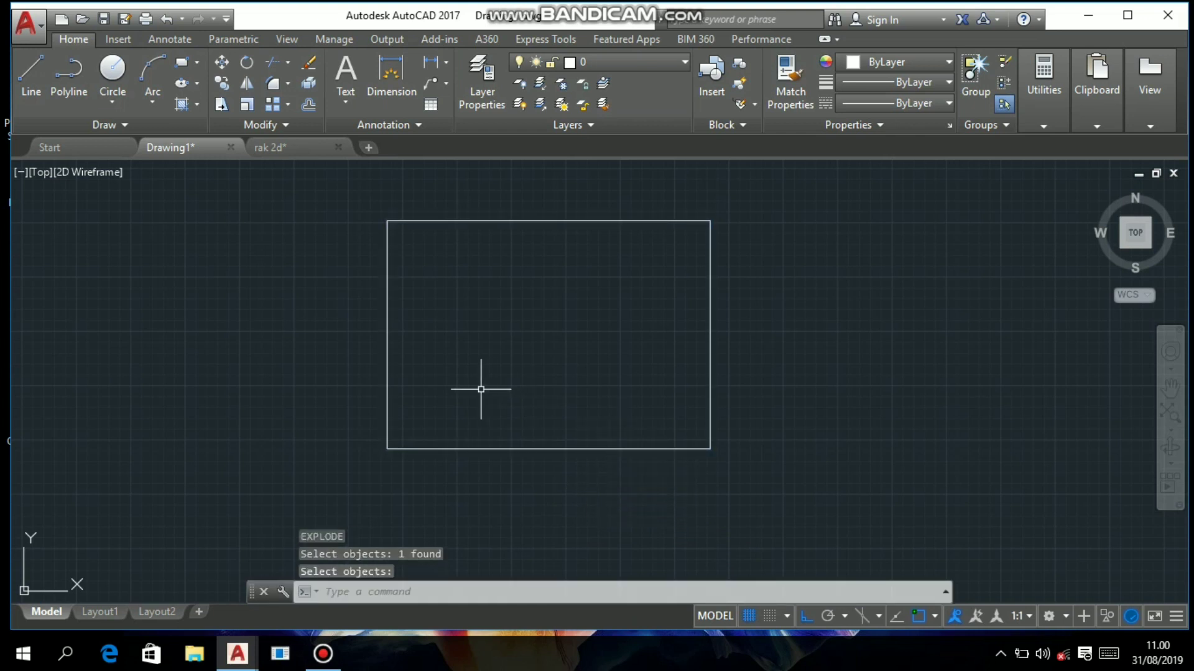
# - Offset the rectangle's left edge inward by 20
pyautogui.write('offset')
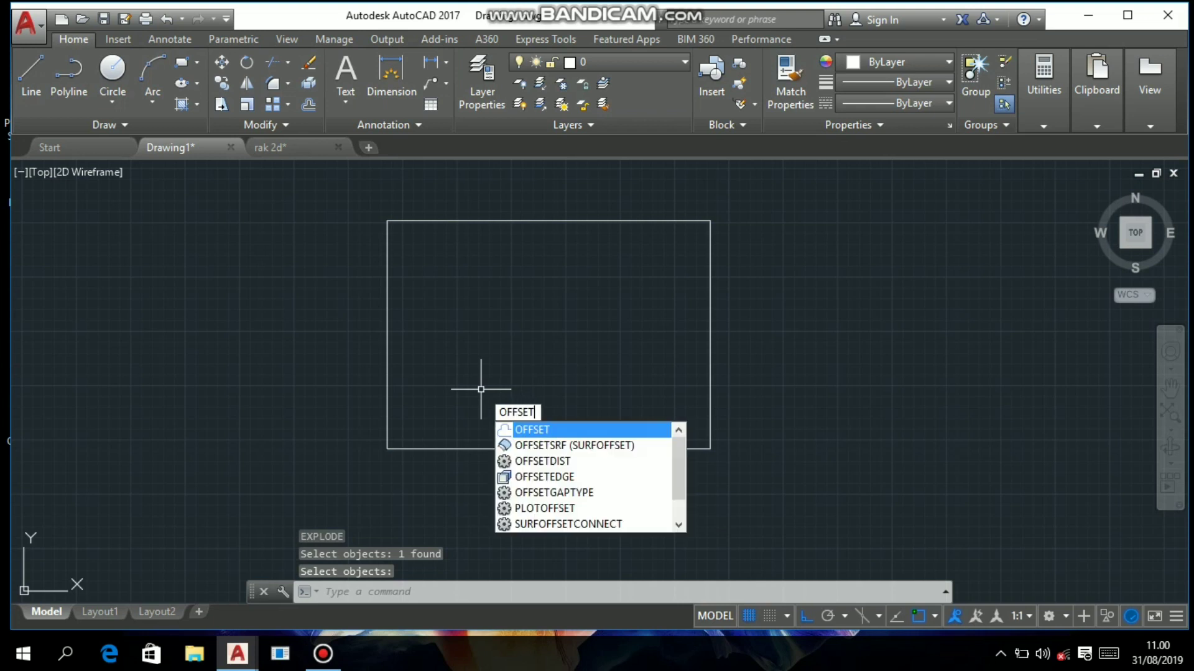
pyautogui.press('Return')
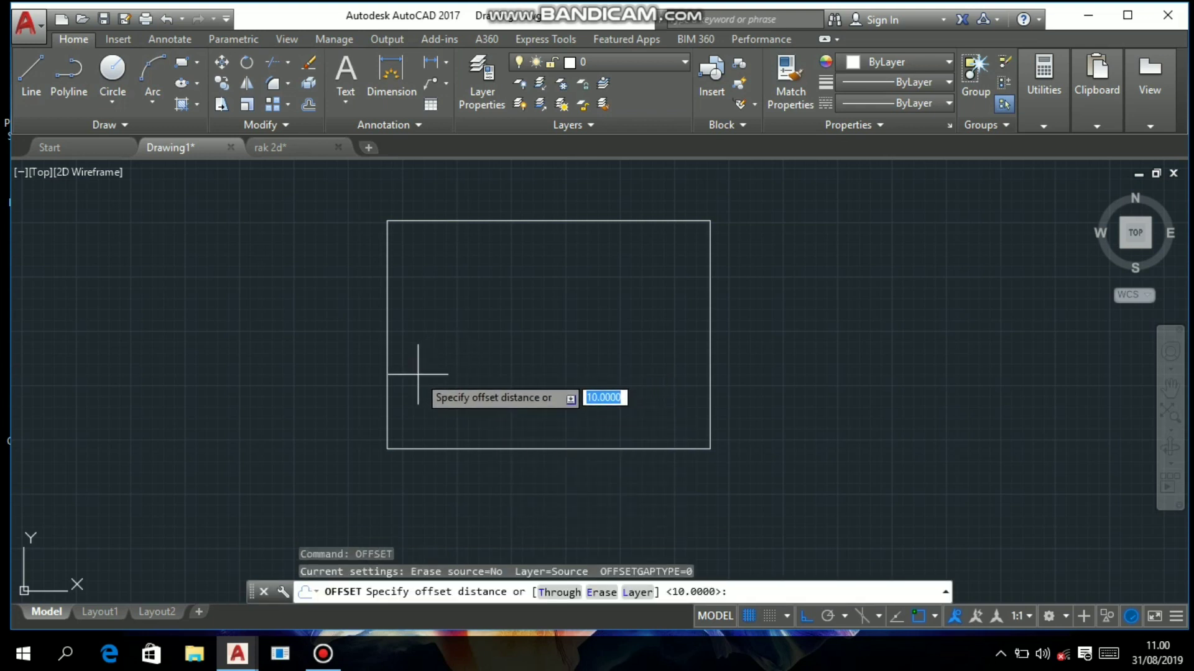
pyautogui.write('20')
pyautogui.press('Return')
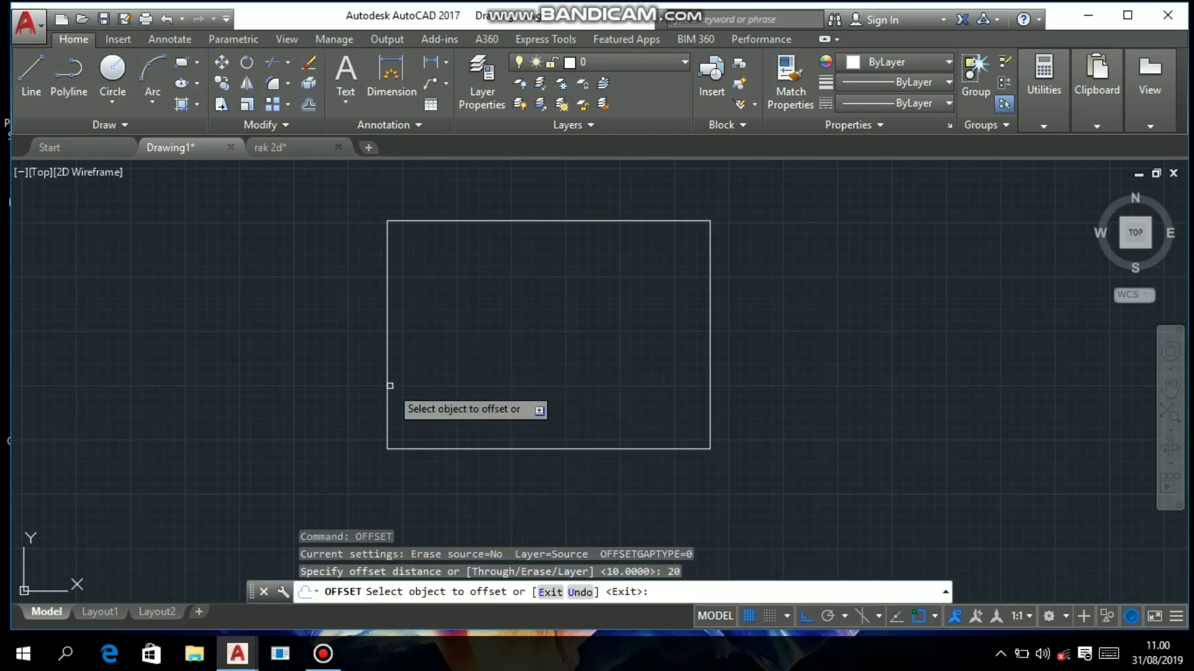
pyautogui.click(388, 391)
pyautogui.click(453, 386)
pyautogui.press('Escape')
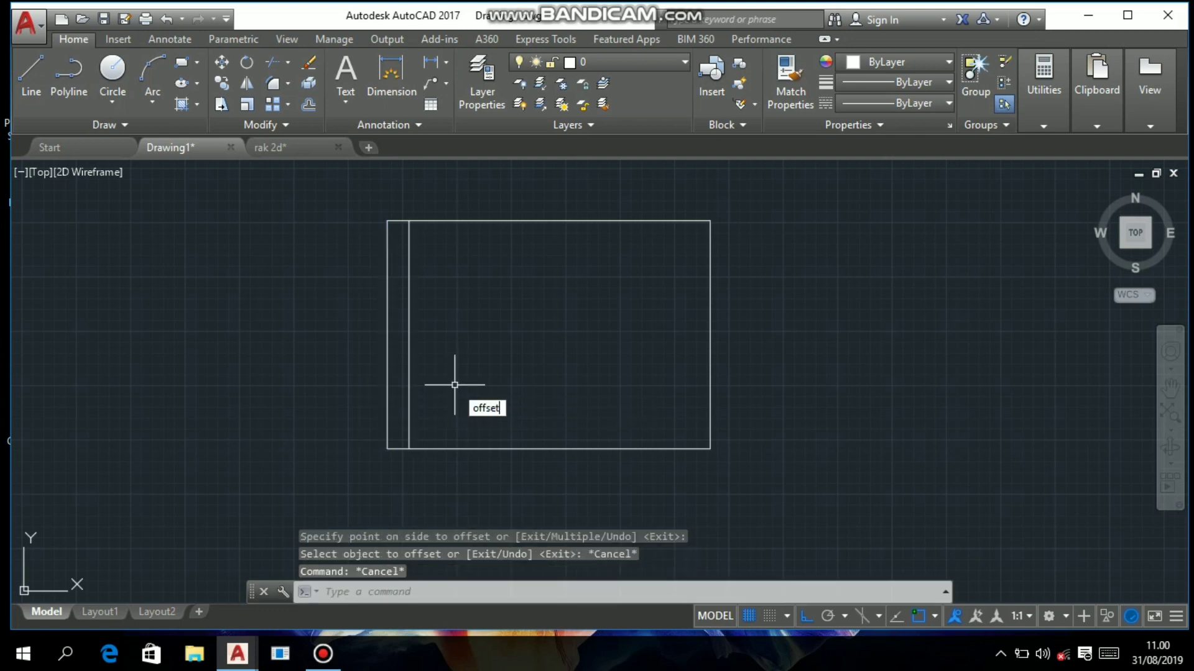
# - Offset the rectangle's bottom, right and top edges inward by 10
pyautogui.write('offset')
pyautogui.press('Return')
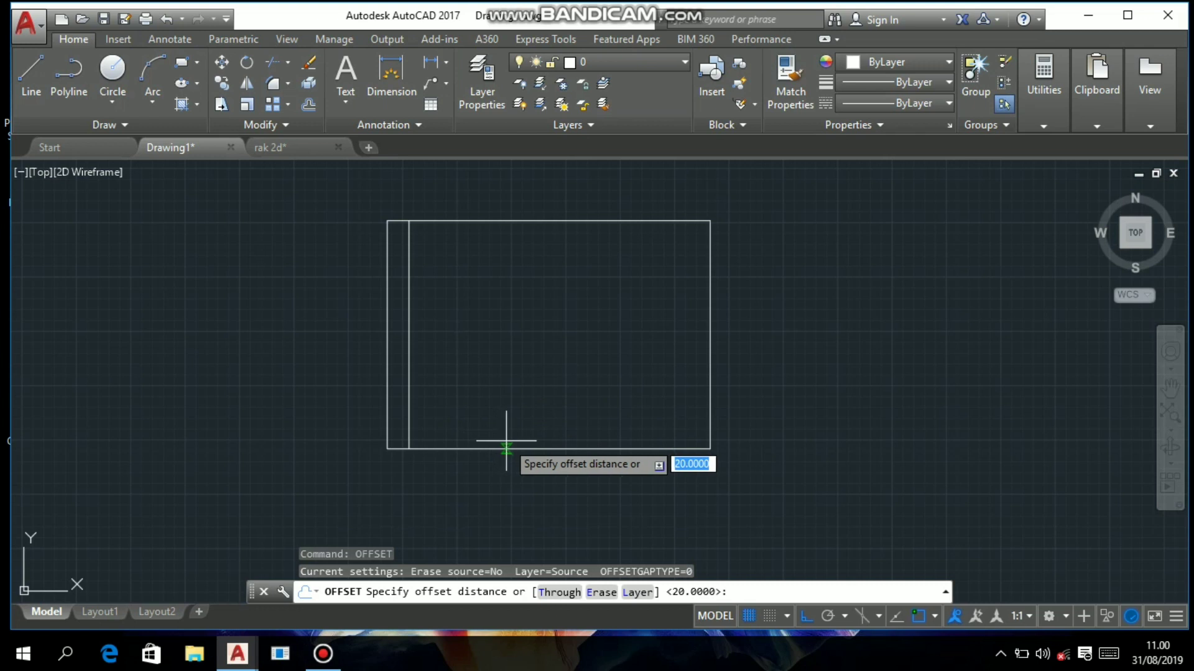
pyautogui.press('BackSpace')
pyautogui.write('10')
pyautogui.press('Return')
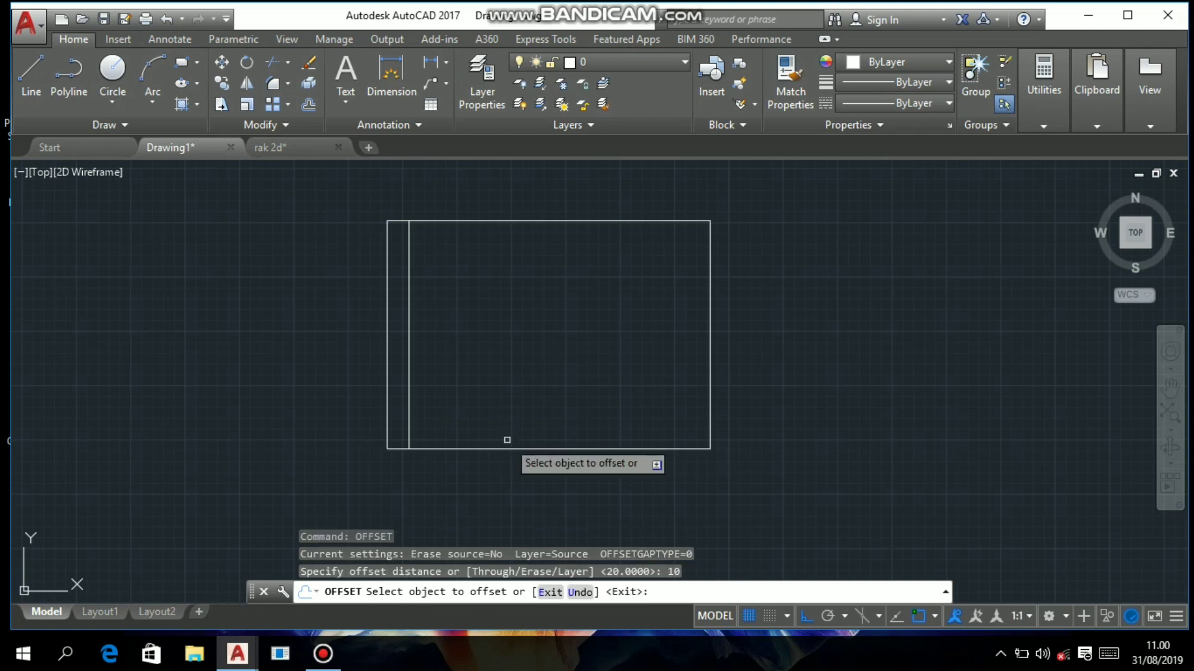
pyautogui.click(585, 449)
pyautogui.click(653, 435)
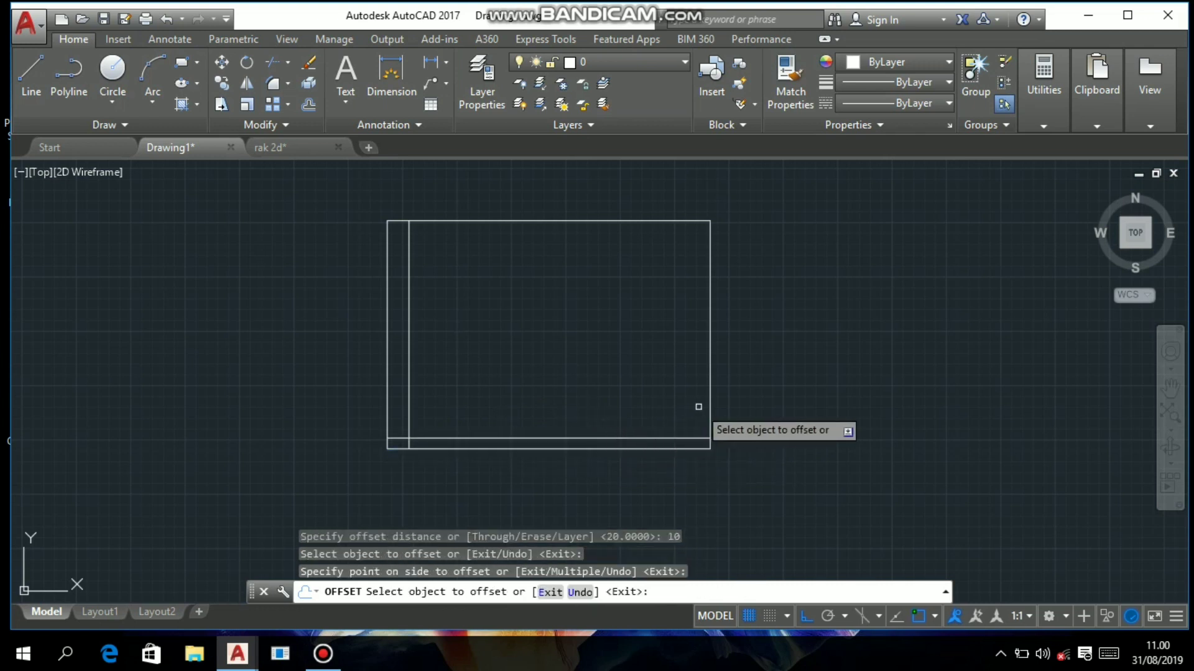
pyautogui.click(710, 407)
pyautogui.click(675, 405)
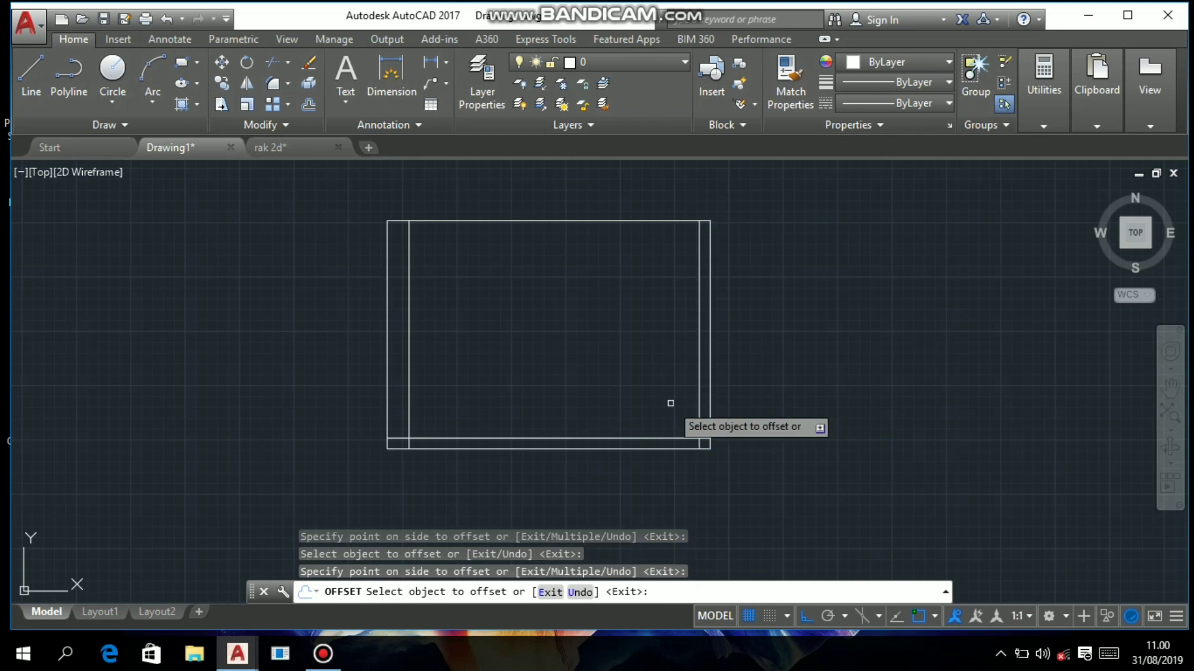
pyautogui.click(603, 221)
pyautogui.click(610, 273)
pyautogui.press('Escape')
pyautogui.press('Escape')
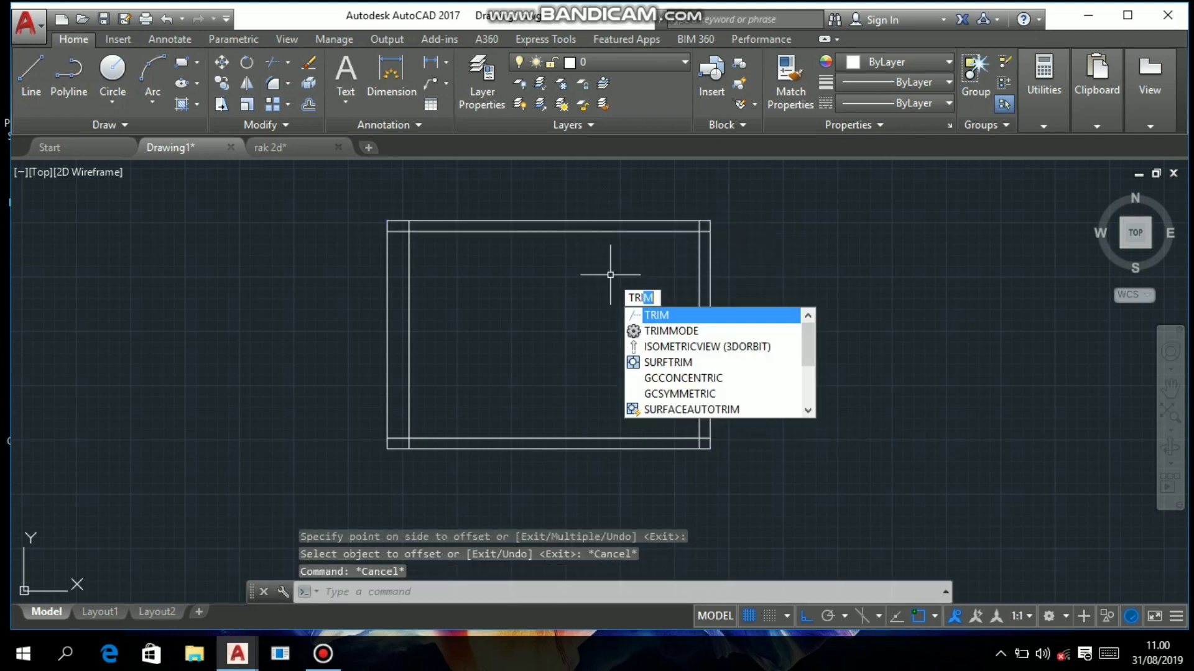
# - With all frame lines as cutting edges, trim the overhanging inner line ends at both upper corners
pyautogui.write('trim')
pyautogui.press('Return')
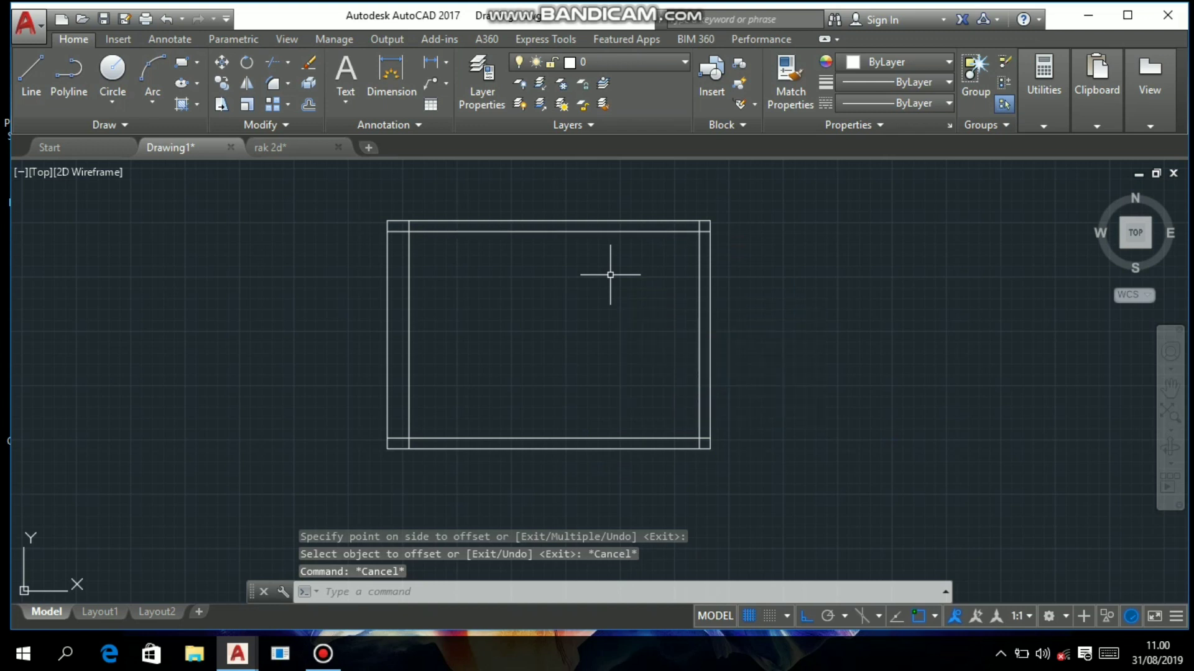
pyautogui.click(789, 456)
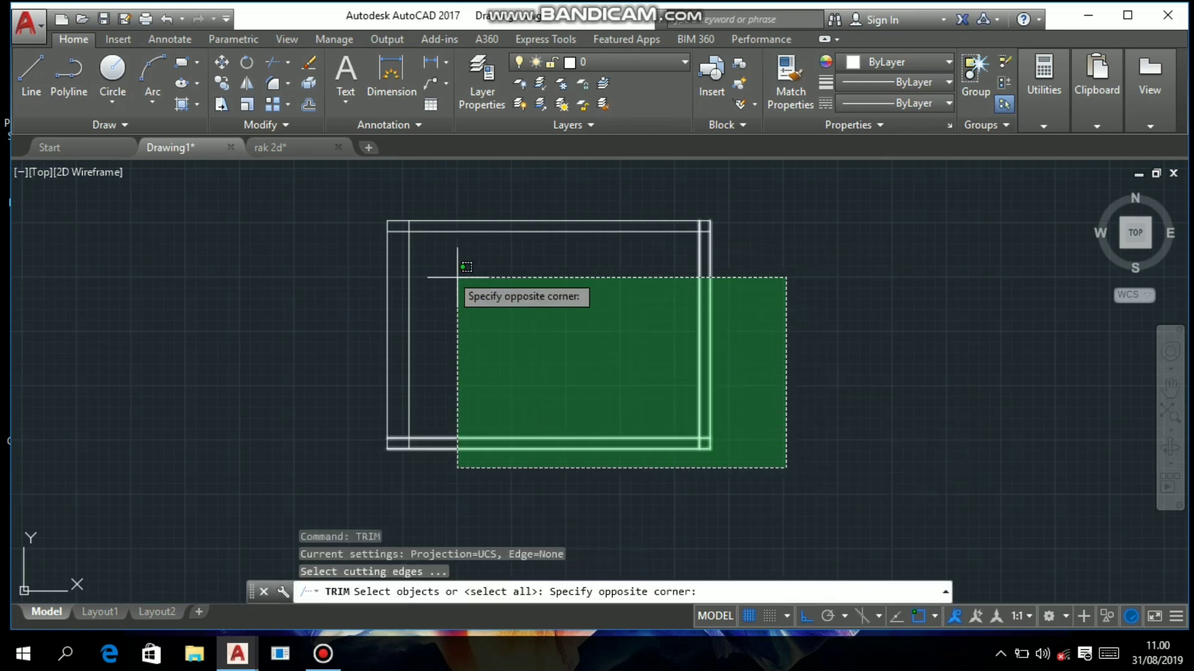
pyautogui.click(353, 205)
pyautogui.press('Return')
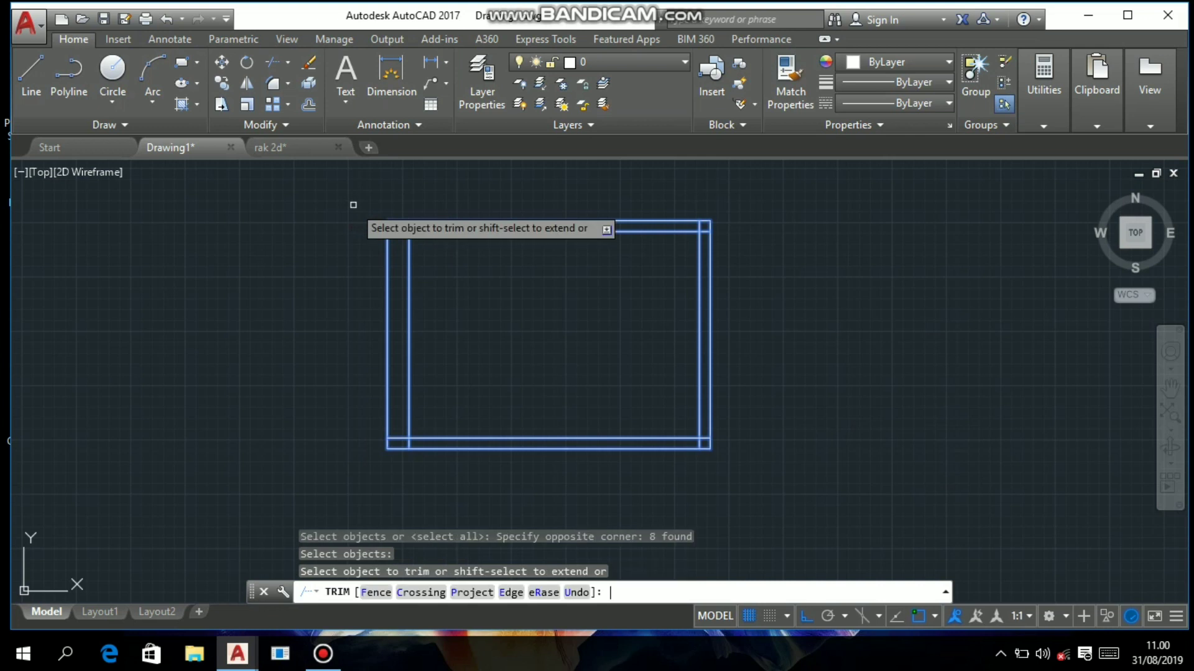
pyautogui.click(397, 230)
pyautogui.click(408, 225)
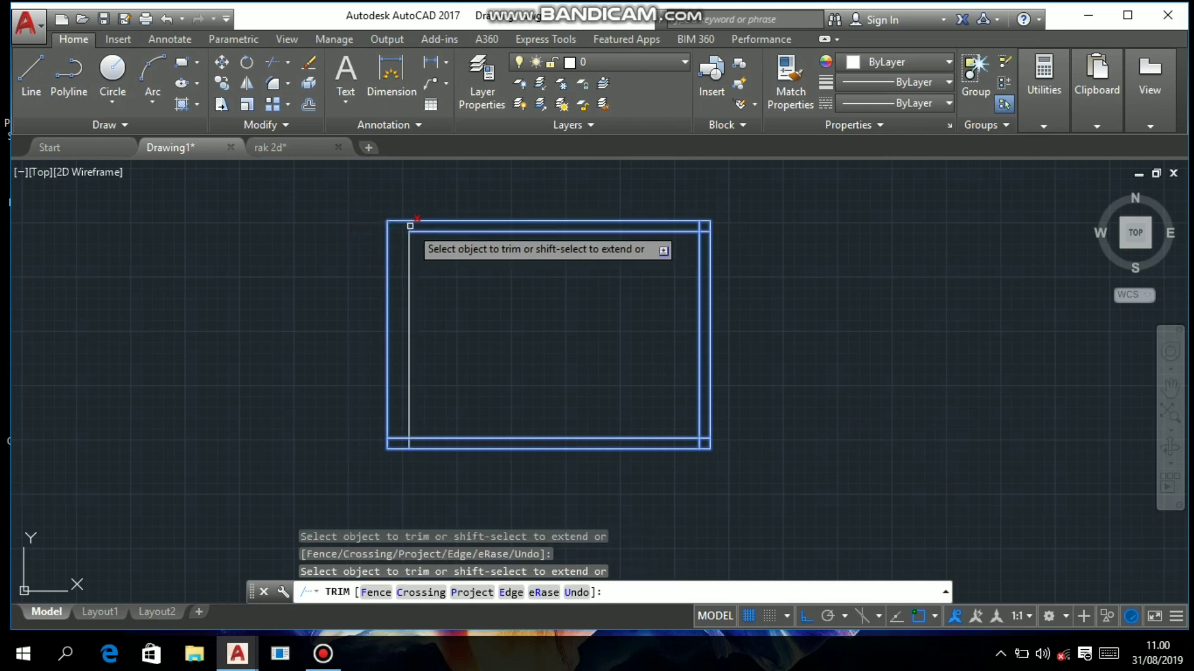
pyautogui.click(705, 230)
pyautogui.click(699, 225)
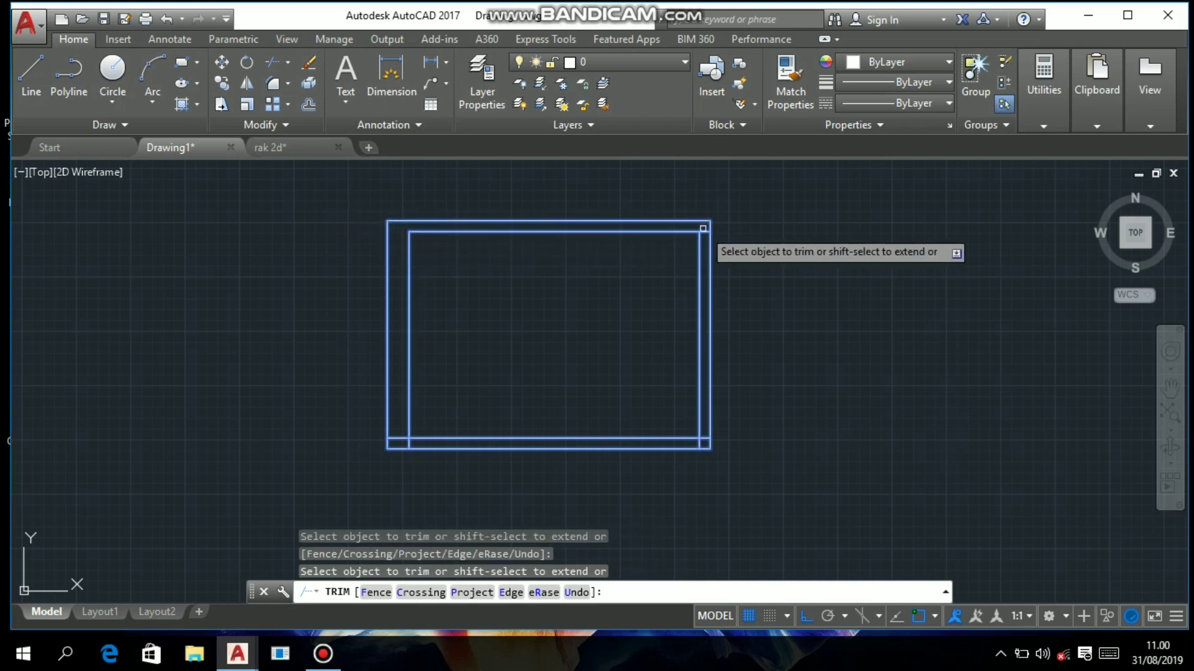
# - Trim the overhanging inner line ends at both lower corners, leaving a closed inner border
pyautogui.click(706, 437)
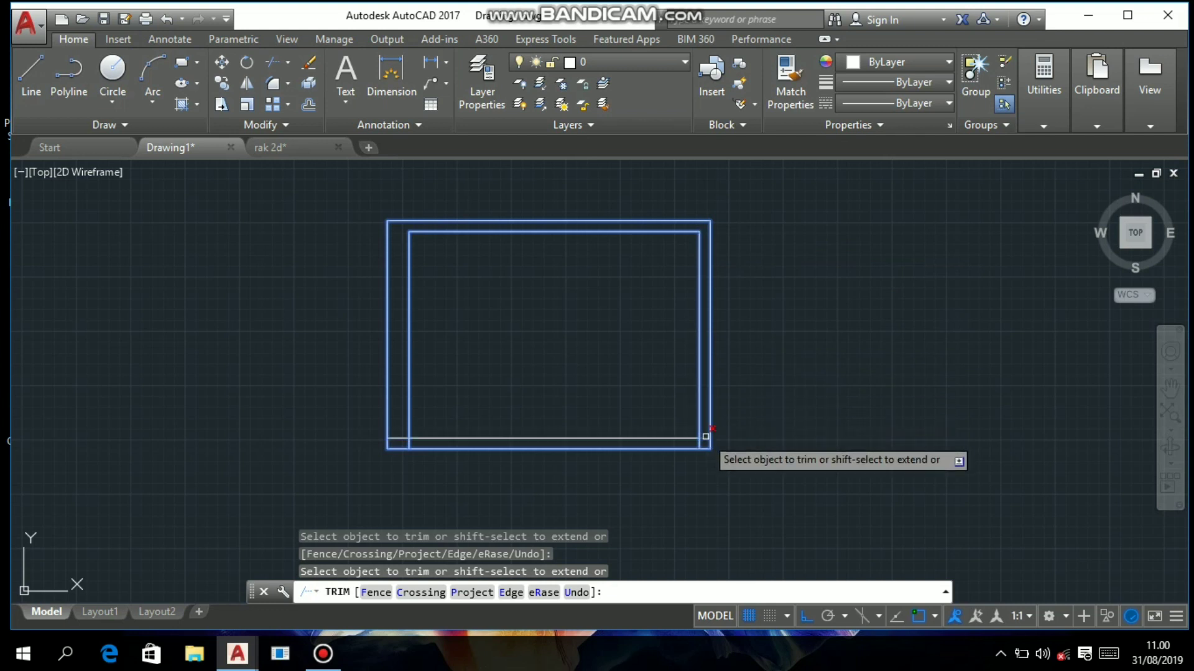
pyautogui.click(701, 442)
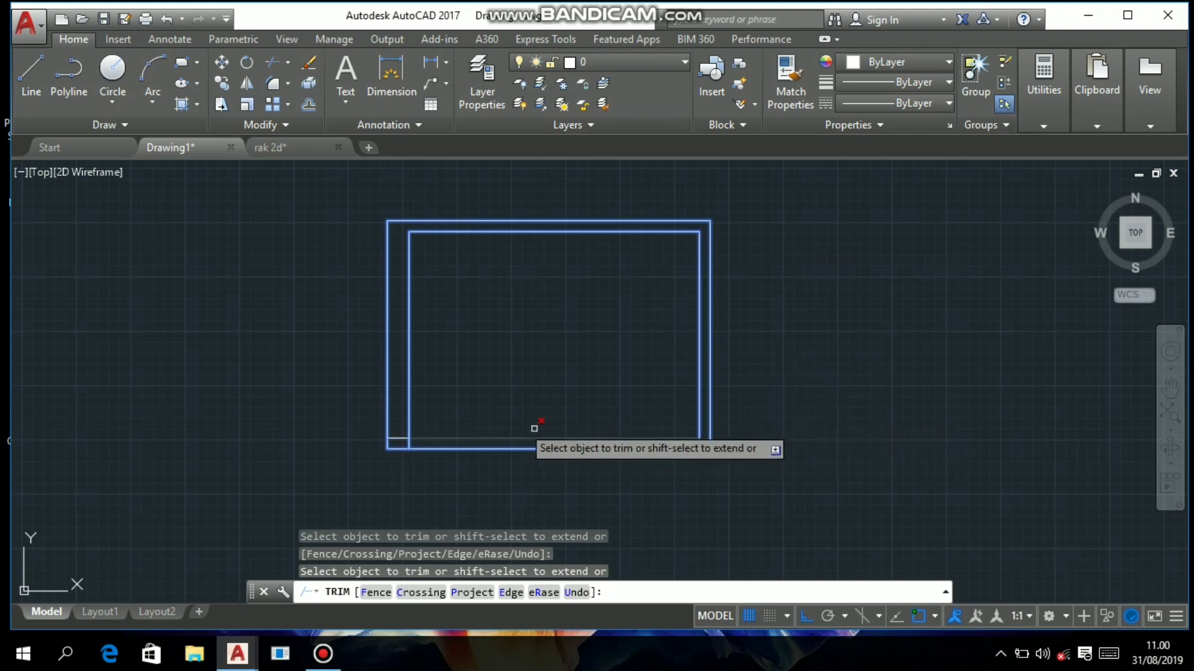
pyautogui.click(411, 445)
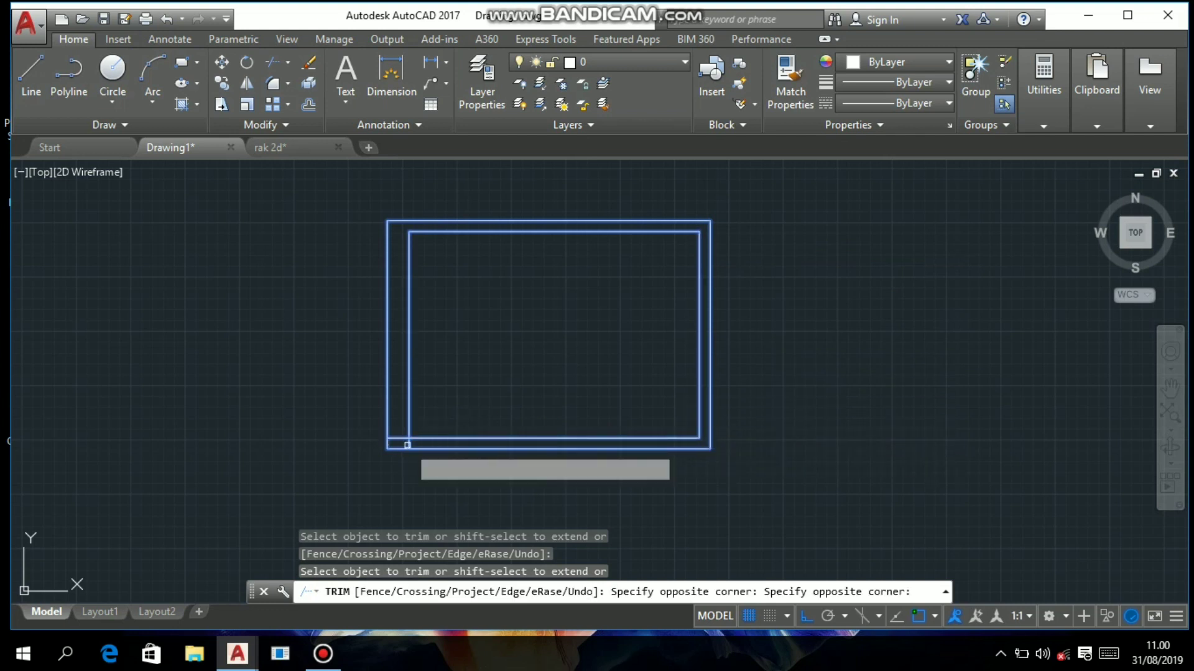
pyautogui.click(396, 443)
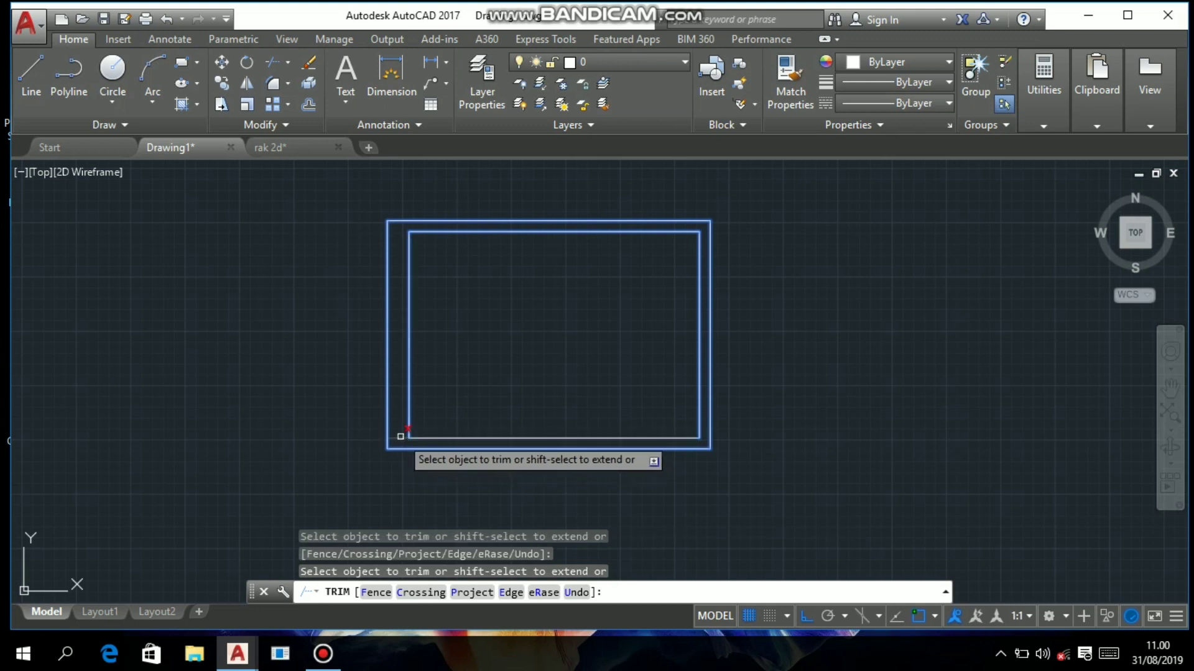
pyautogui.press('Escape')
pyautogui.press('Escape')
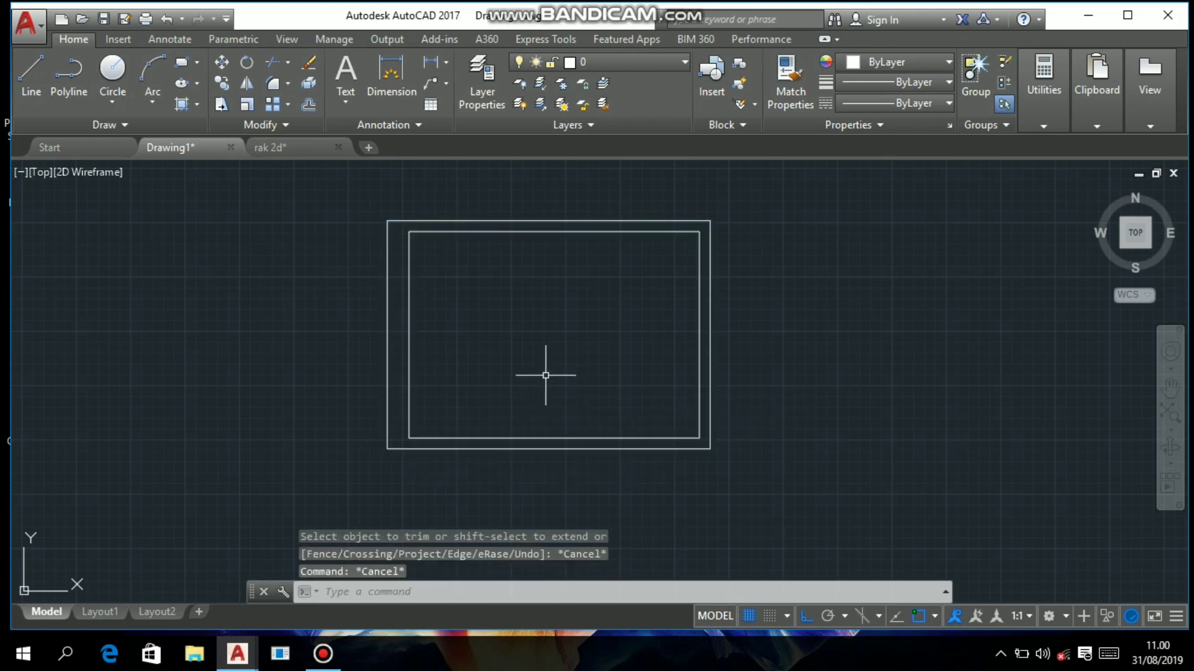
# - Start a line at the inner border's lower-right corner and run it 25 up along the right edge
pyautogui.write('l')
pyautogui.press('Return')
pyautogui.scroll(2, 620, 415)
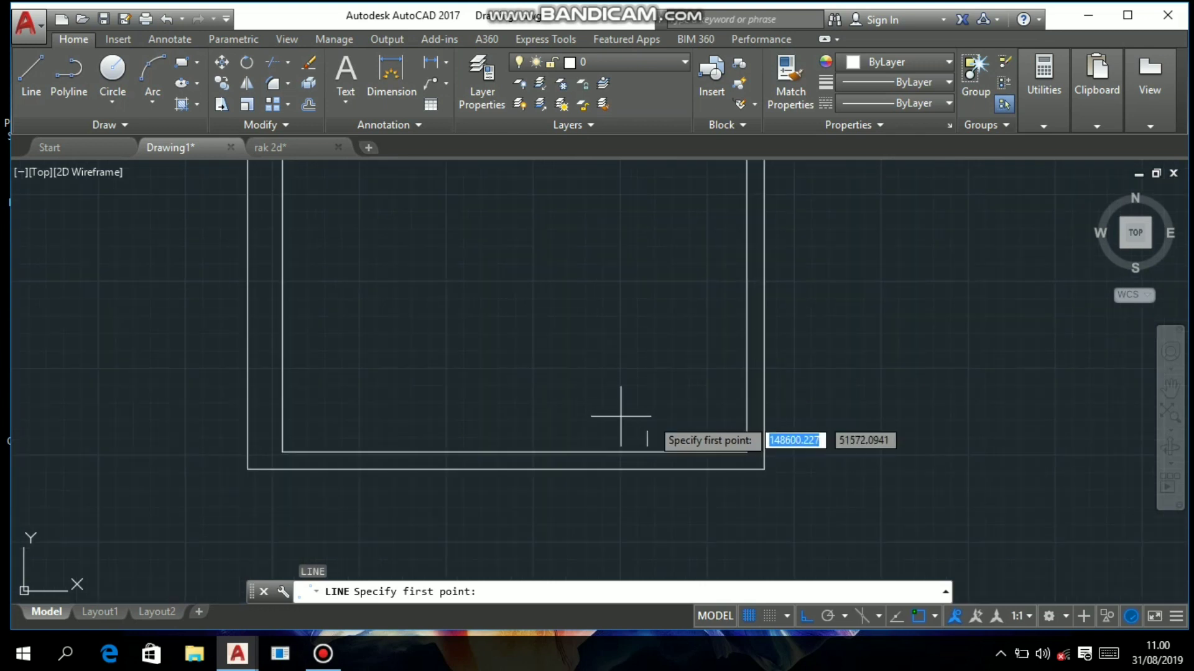
pyautogui.click(746, 452)
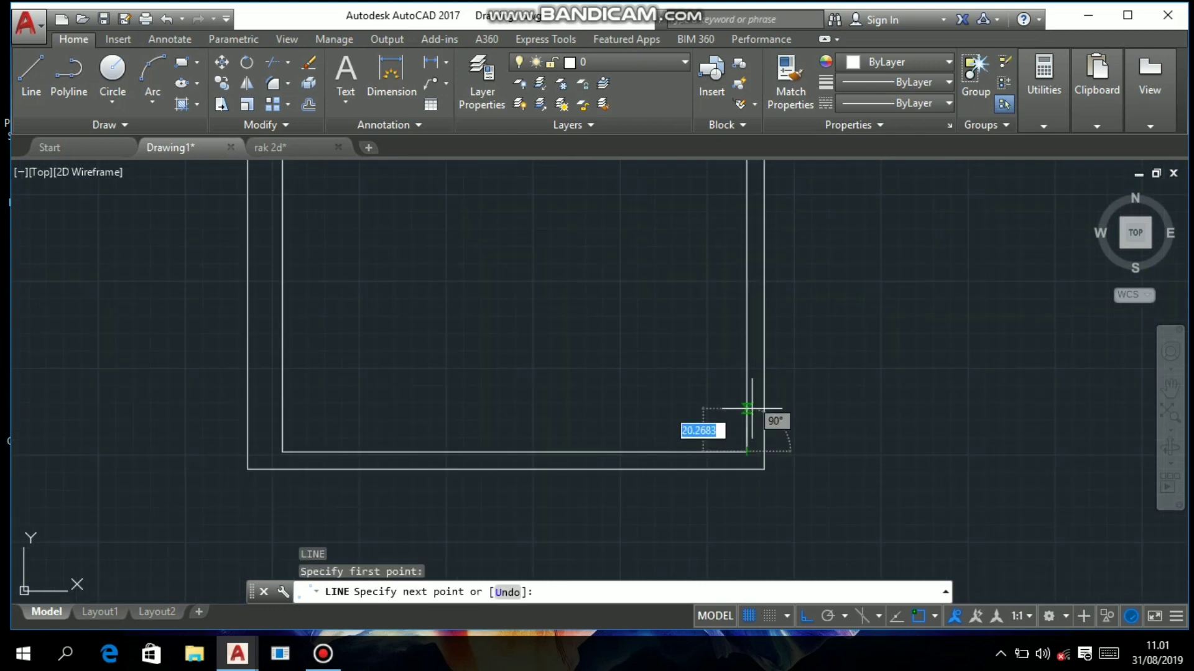
pyautogui.scroll(2, 746, 398)
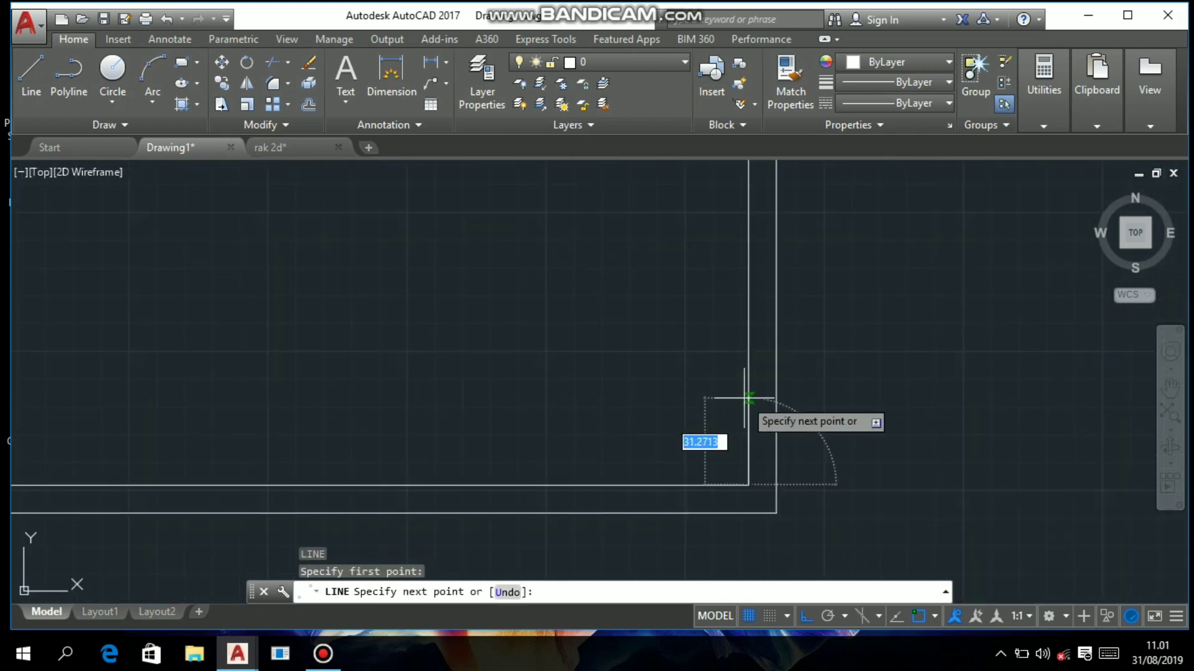
pyautogui.moveTo(754, 395)
pyautogui.mouseDown(button='middle')
pyautogui.moveTo(889, 400)
pyautogui.moveTo(934, 435)
pyautogui.moveTo(940, 357)
pyautogui.mouseUp(button='middle')
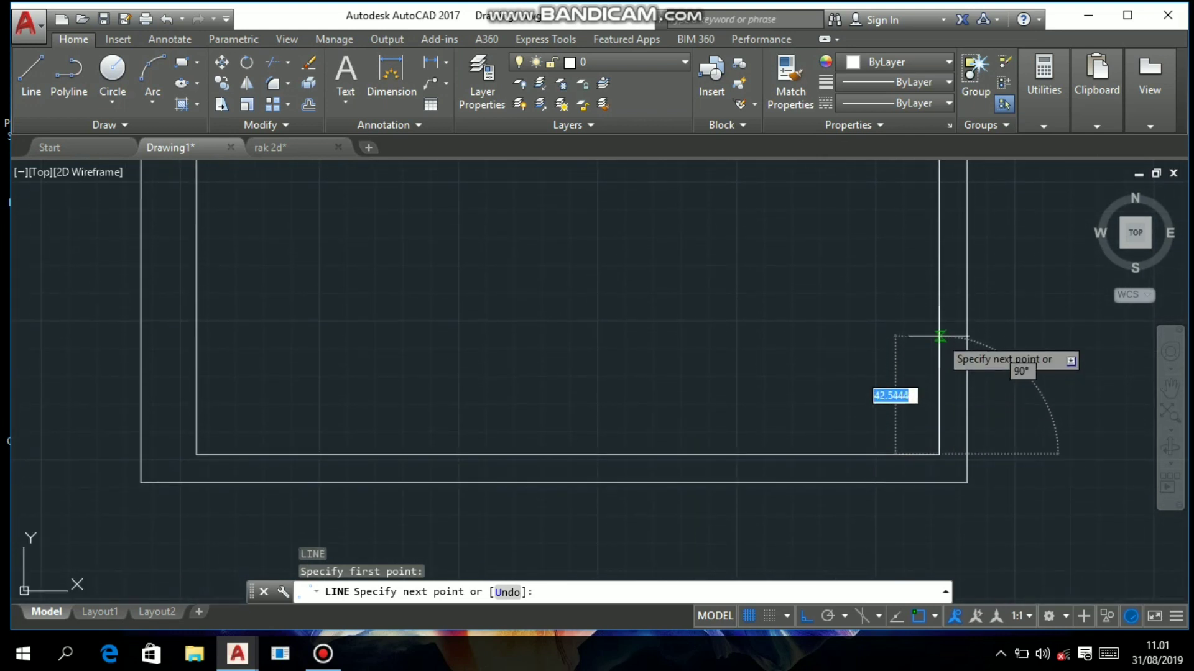
pyautogui.write('25')
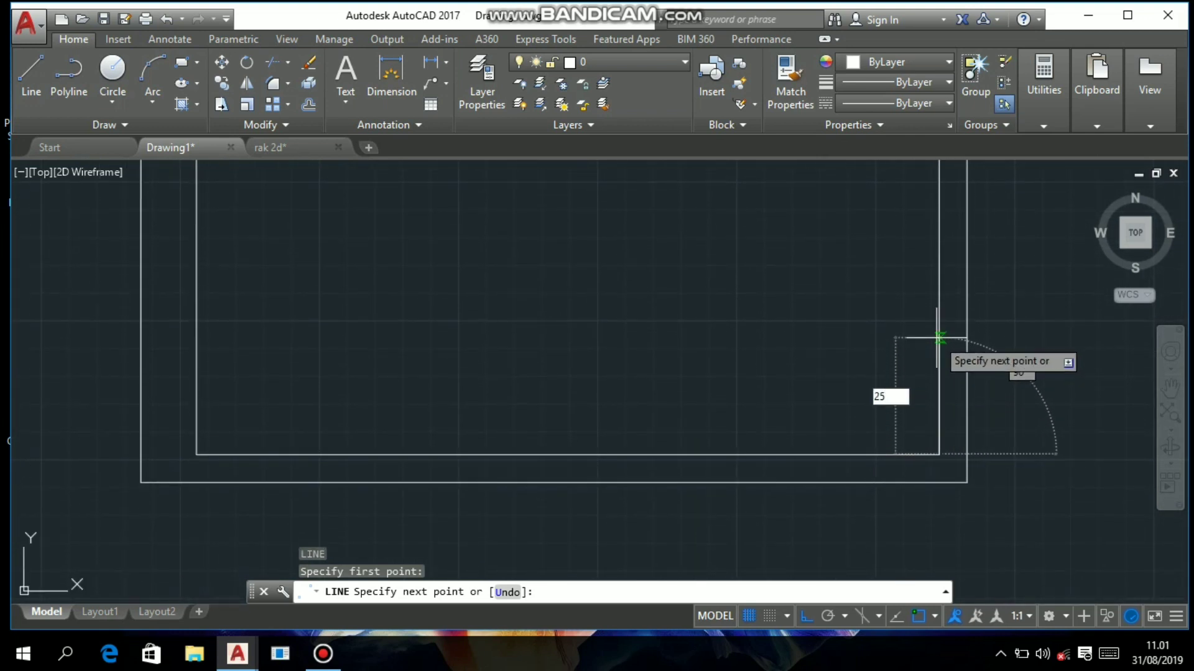
pyautogui.press('Return')
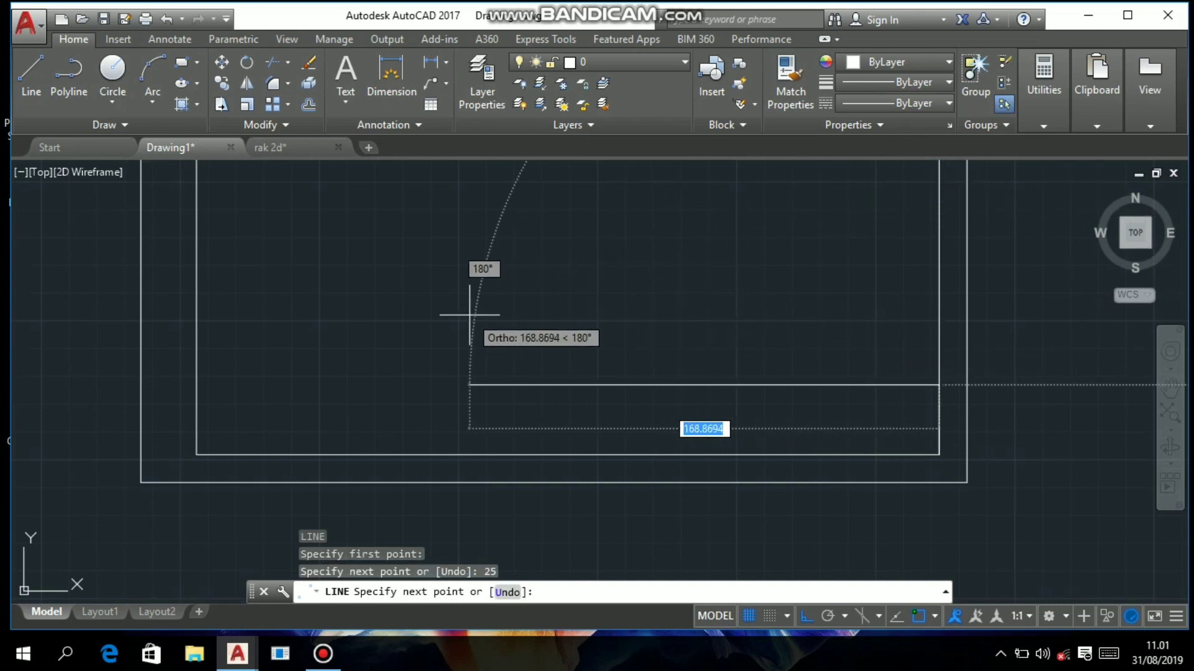
# - Continue the line 180 to the left and straight down to the inner bottom border, closing off the title block outline
pyautogui.write('1')
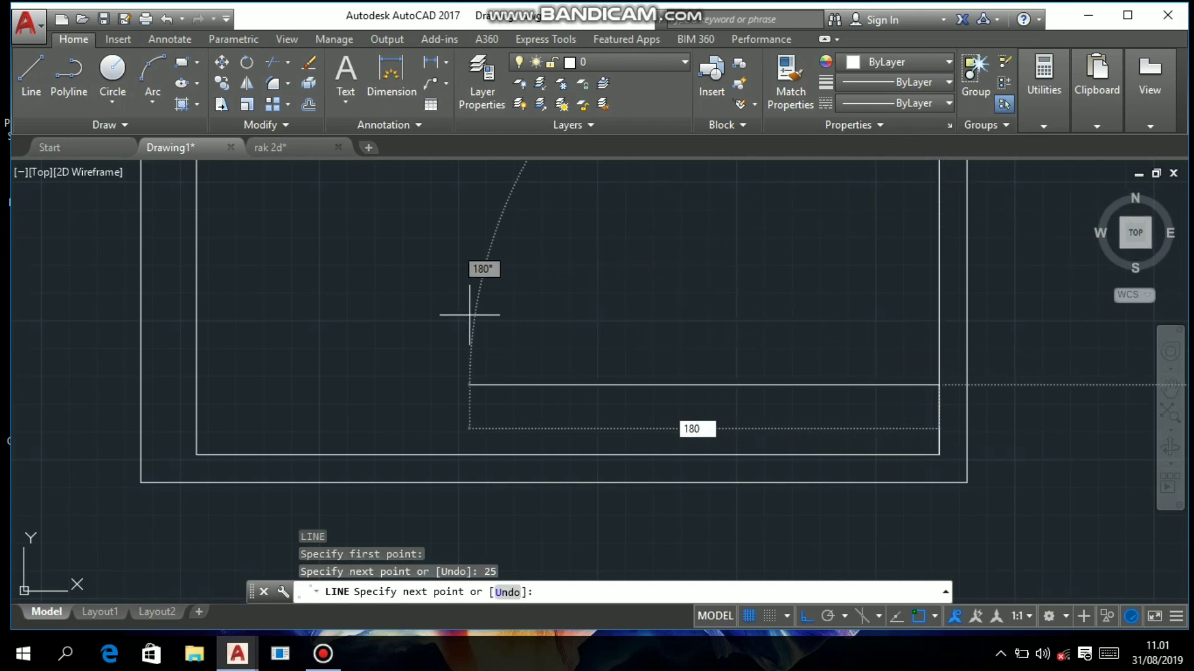
pyautogui.write('80')
pyautogui.press('Return')
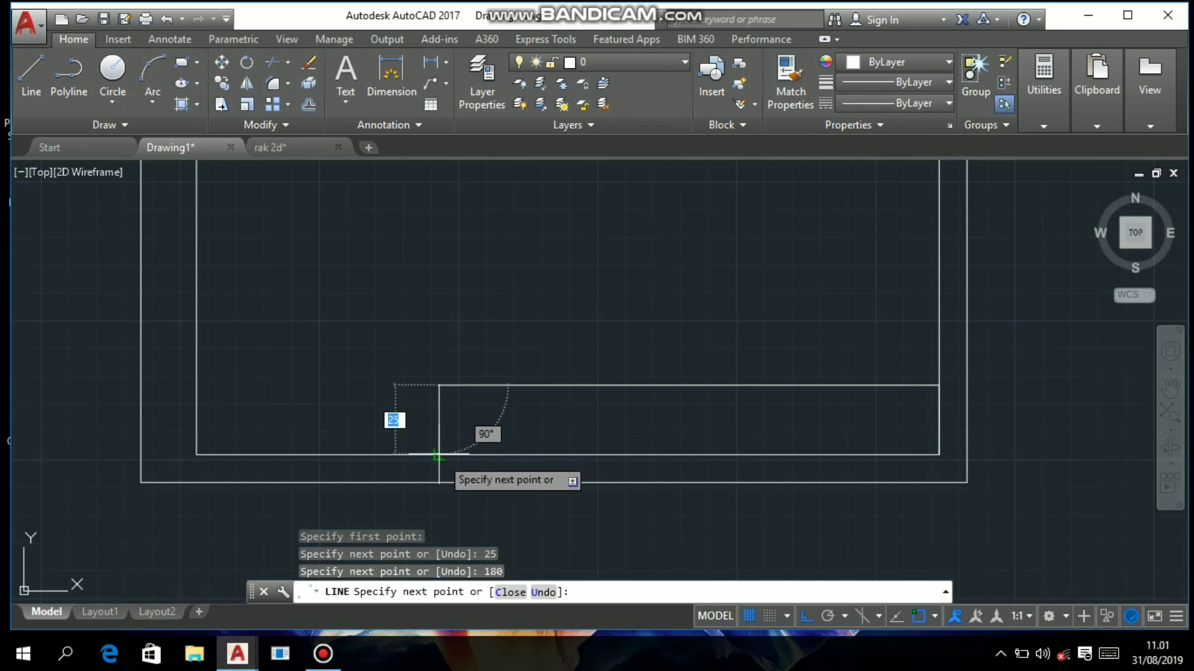
pyautogui.click(439, 456)
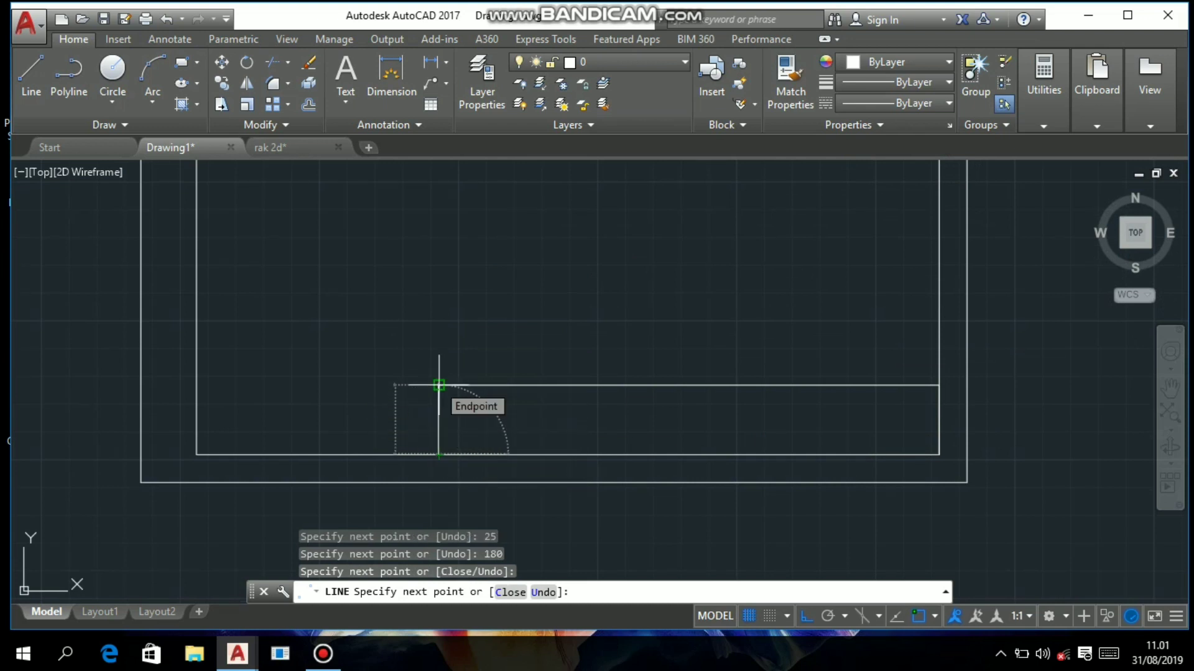
pyautogui.write('0')
pyautogui.press('Return')
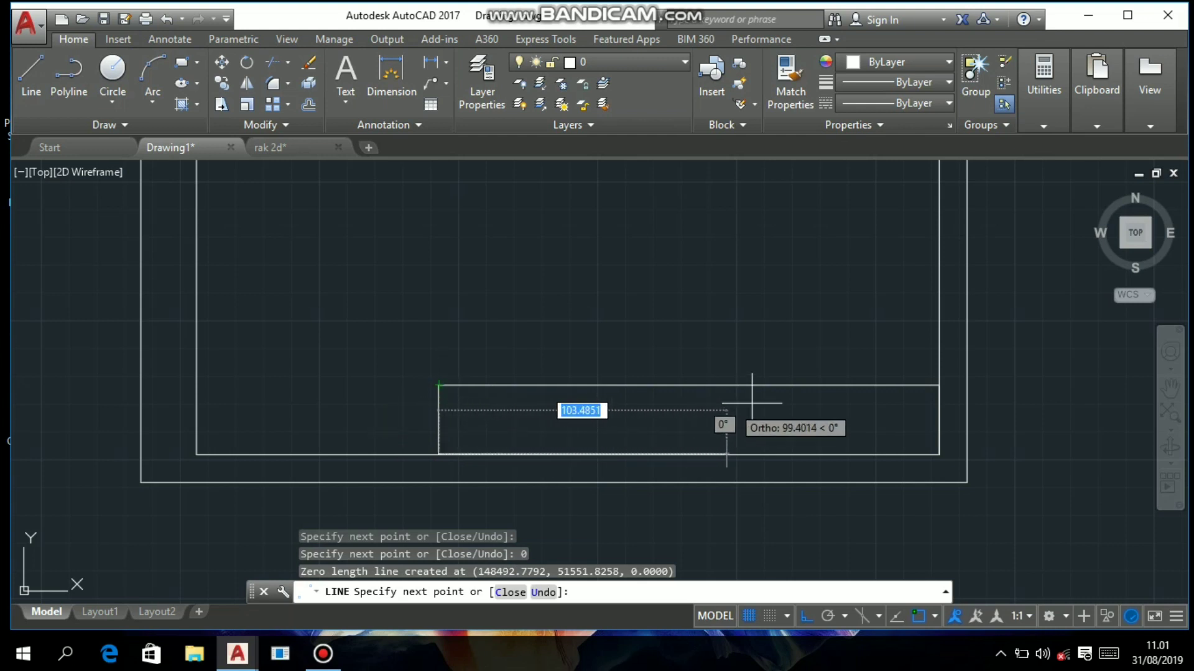
pyautogui.press('Escape')
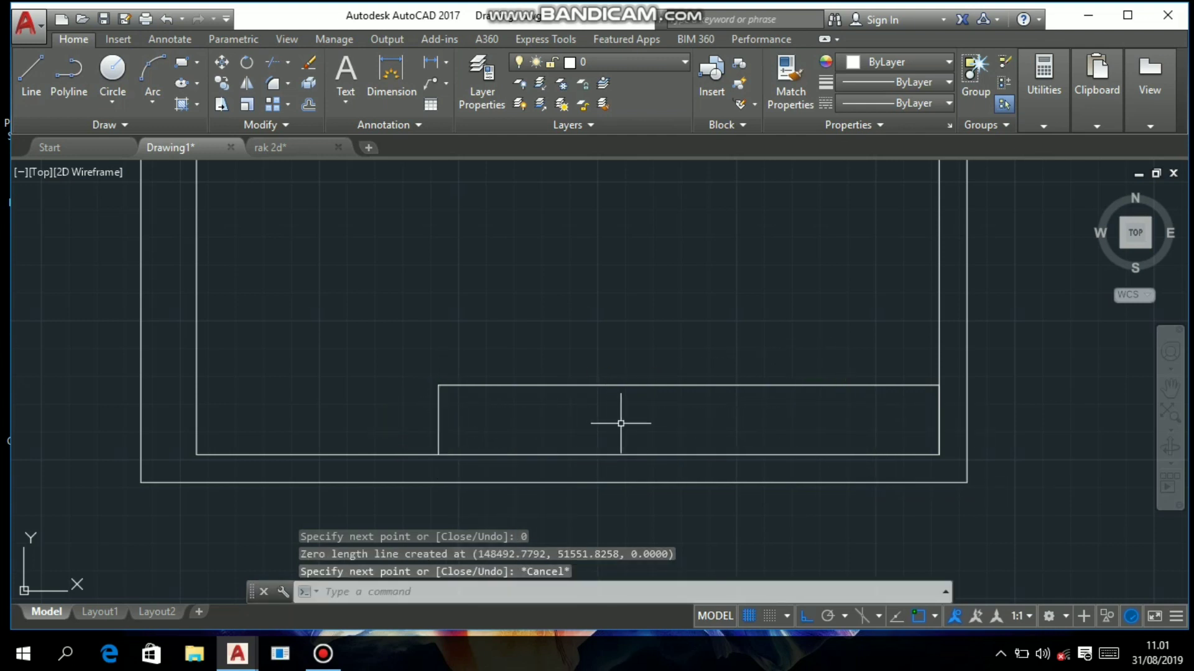
# - Draw a horizontal divider across the title block, 10 above the bottom border, from its right edge to its left edge
pyautogui.press('space')
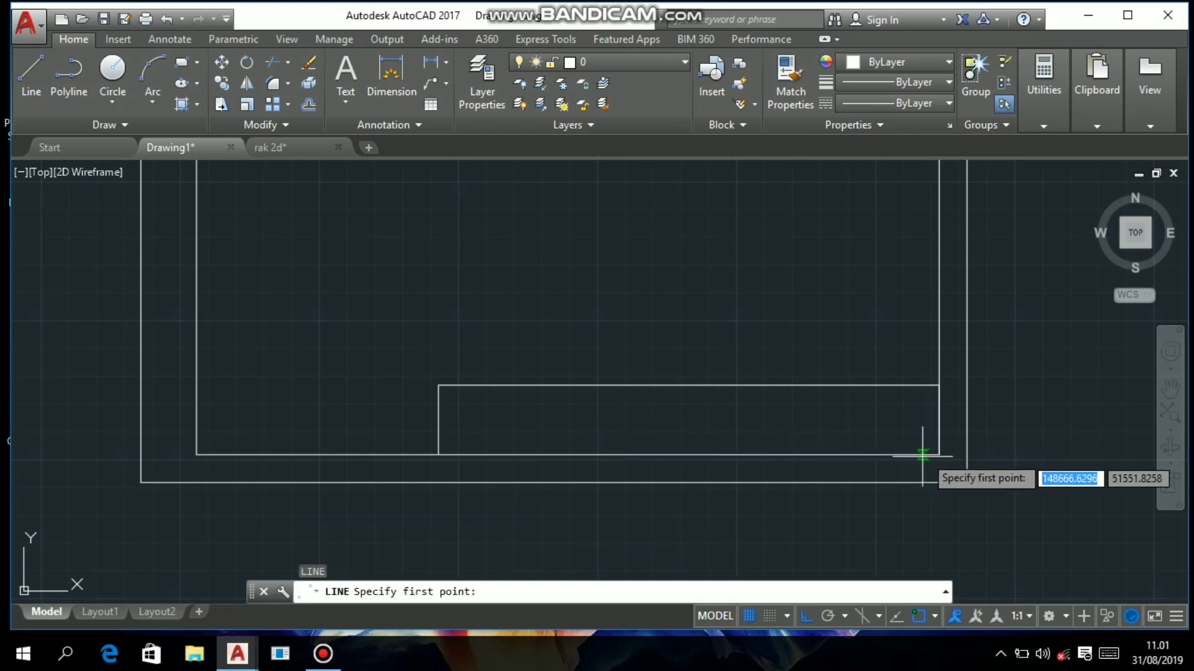
pyautogui.click(939, 455)
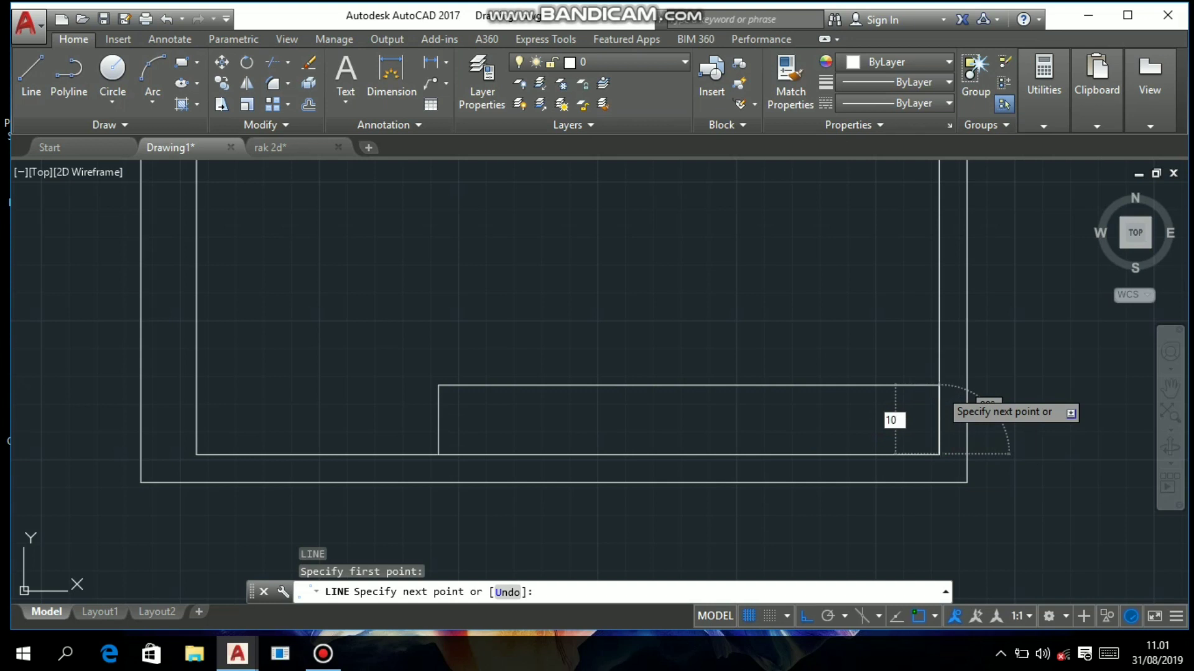
pyautogui.write('10')
pyautogui.press('Return')
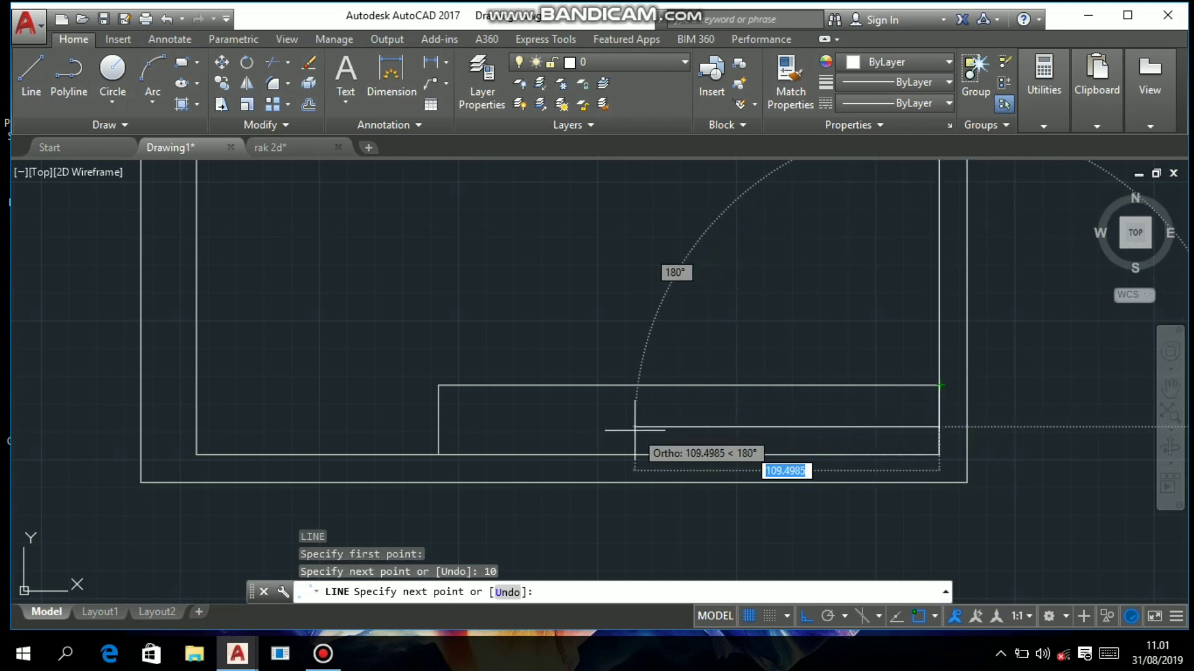
pyautogui.click(438, 427)
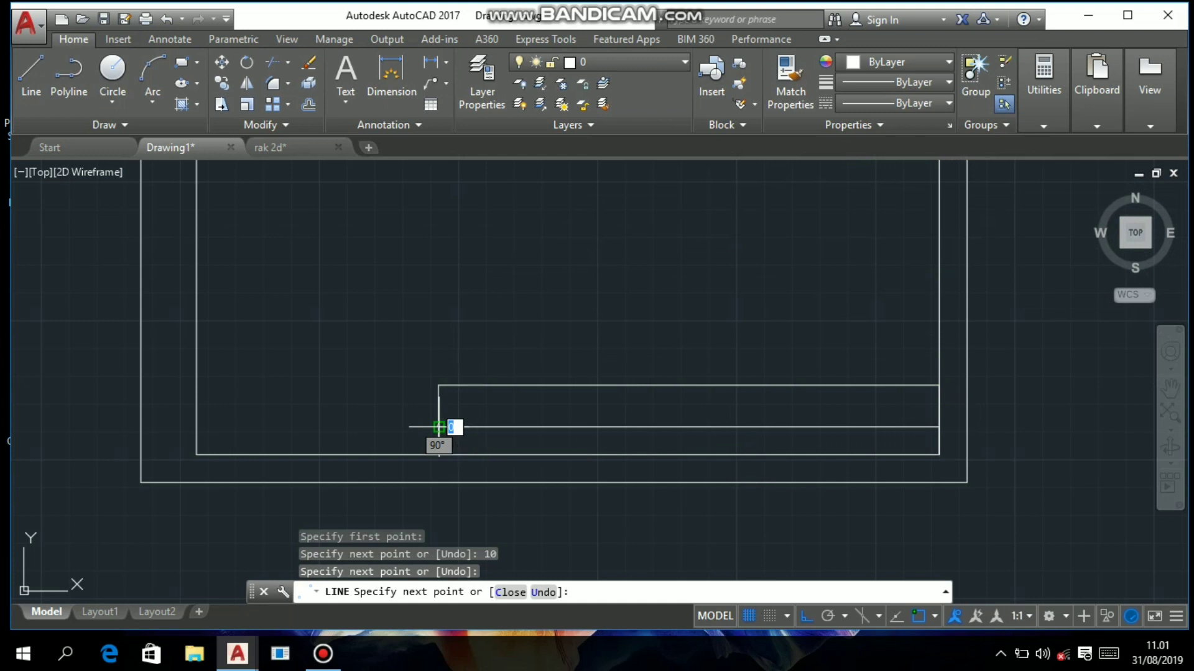
pyautogui.press('Escape')
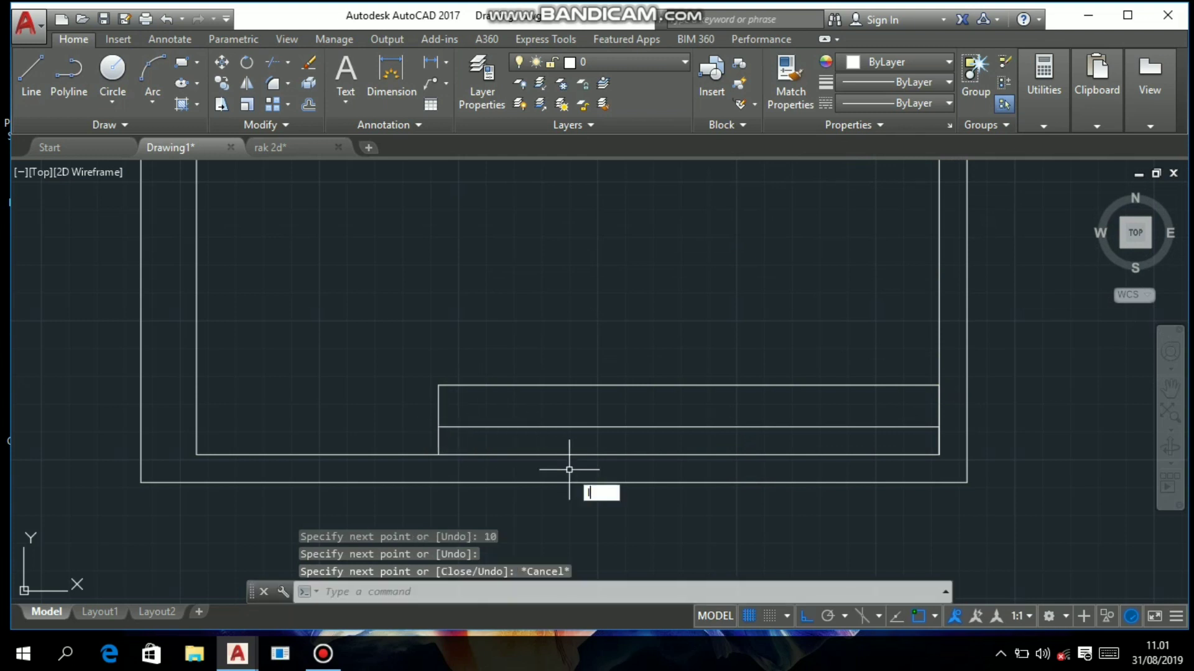
# - Draw a line from the title block's top-left corner 30 right along the top edge, then down to the horizontal divider
pyautogui.write('l')
pyautogui.press('Return')
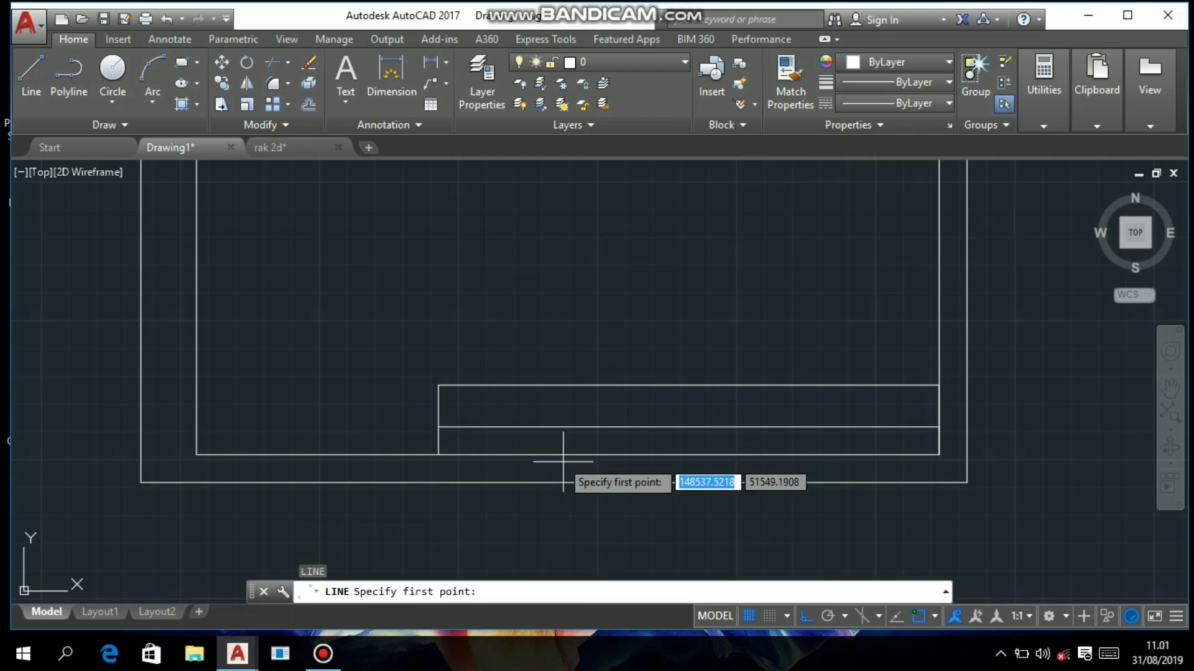
pyautogui.click(439, 385)
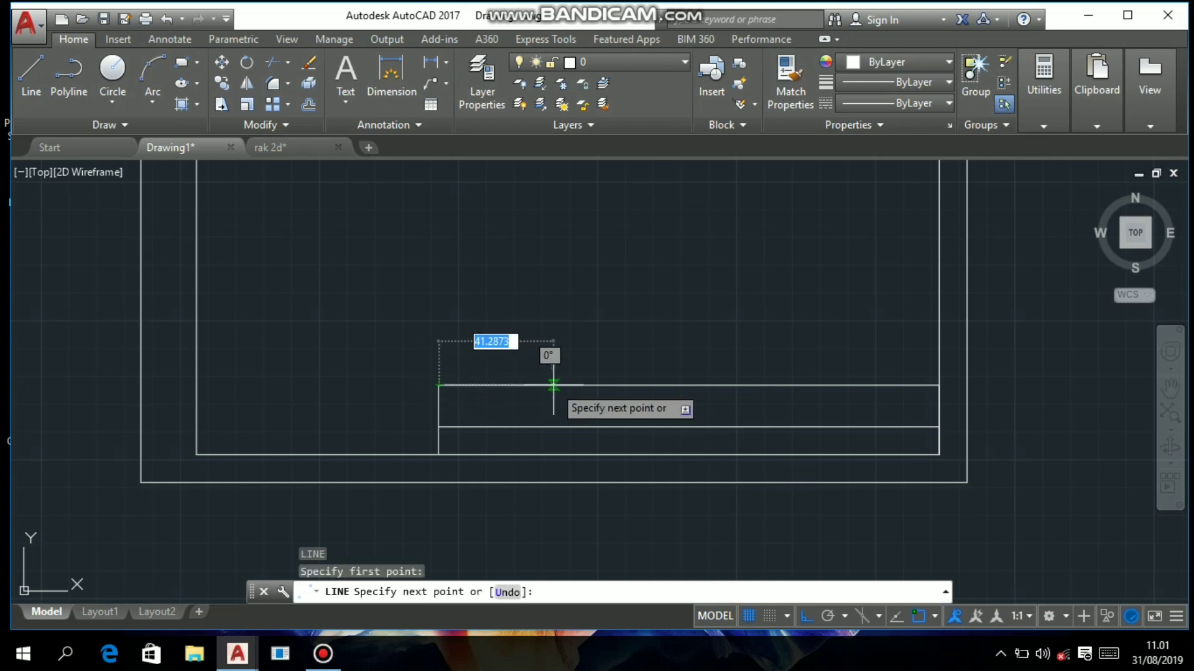
pyautogui.write('30')
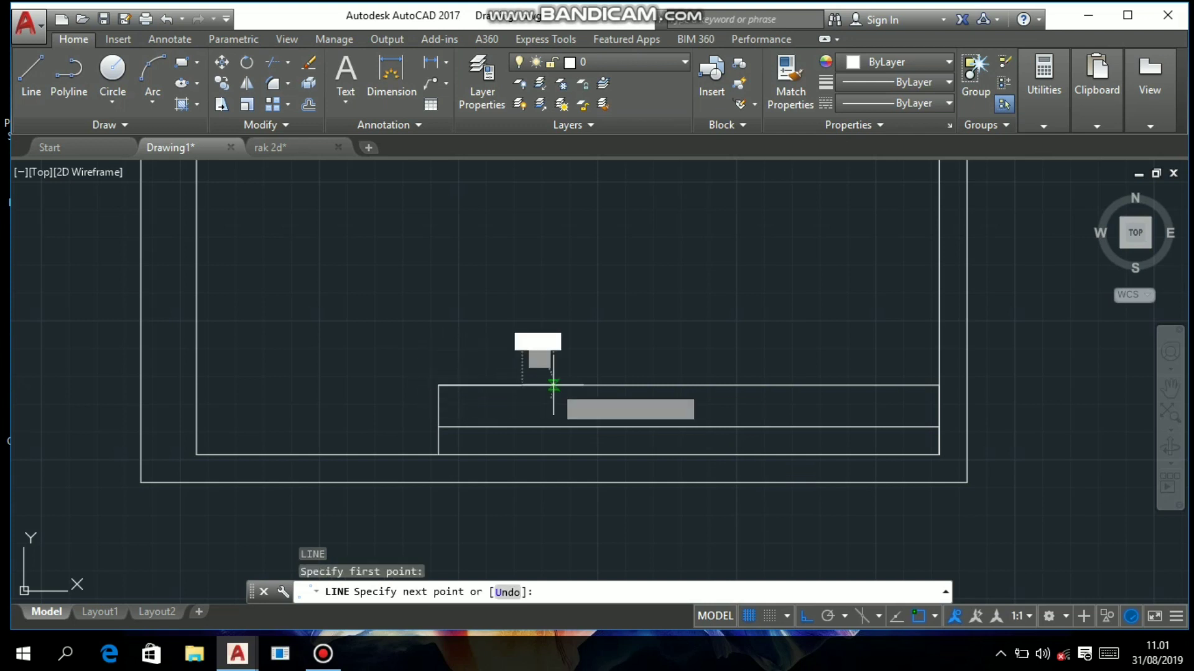
pyautogui.press('Return')
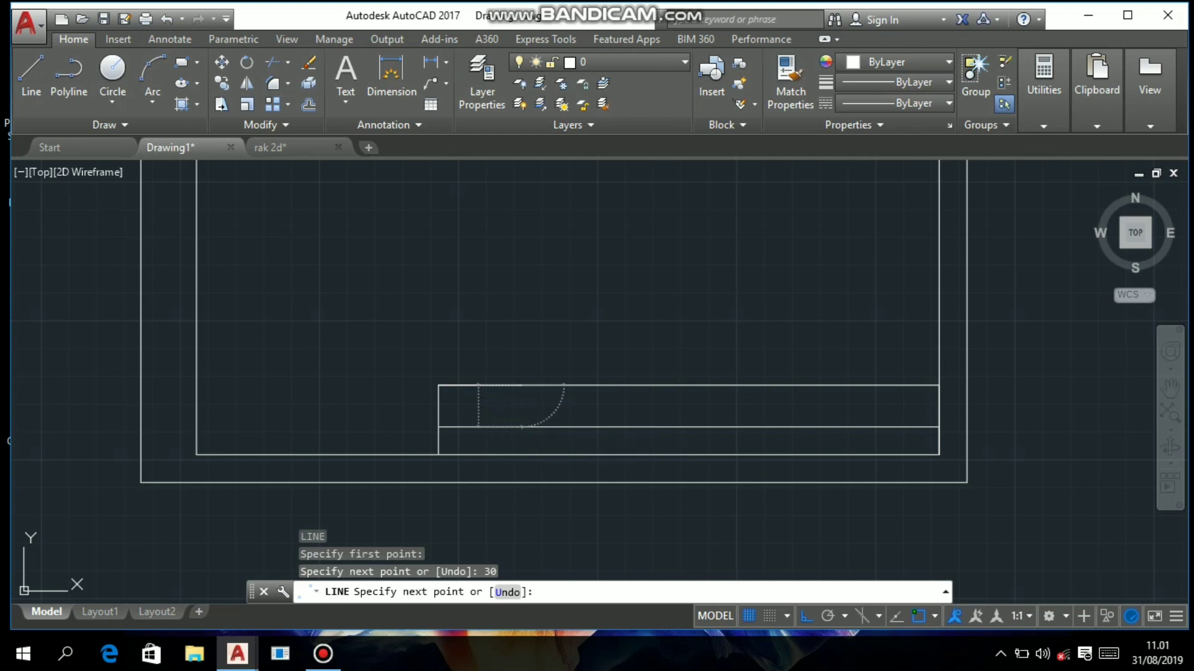
pyautogui.click(522, 427)
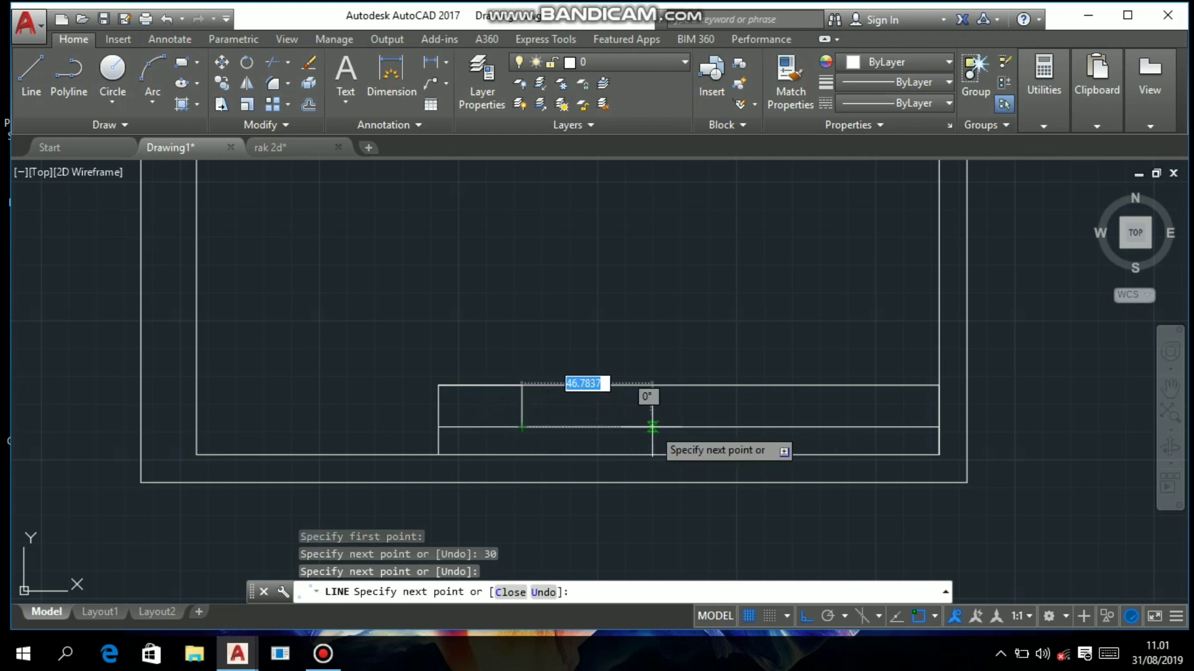
# - Continue the line to add two more vertical dividers in the upper row, spaced 40 and then 64 farther right
pyautogui.write('40')
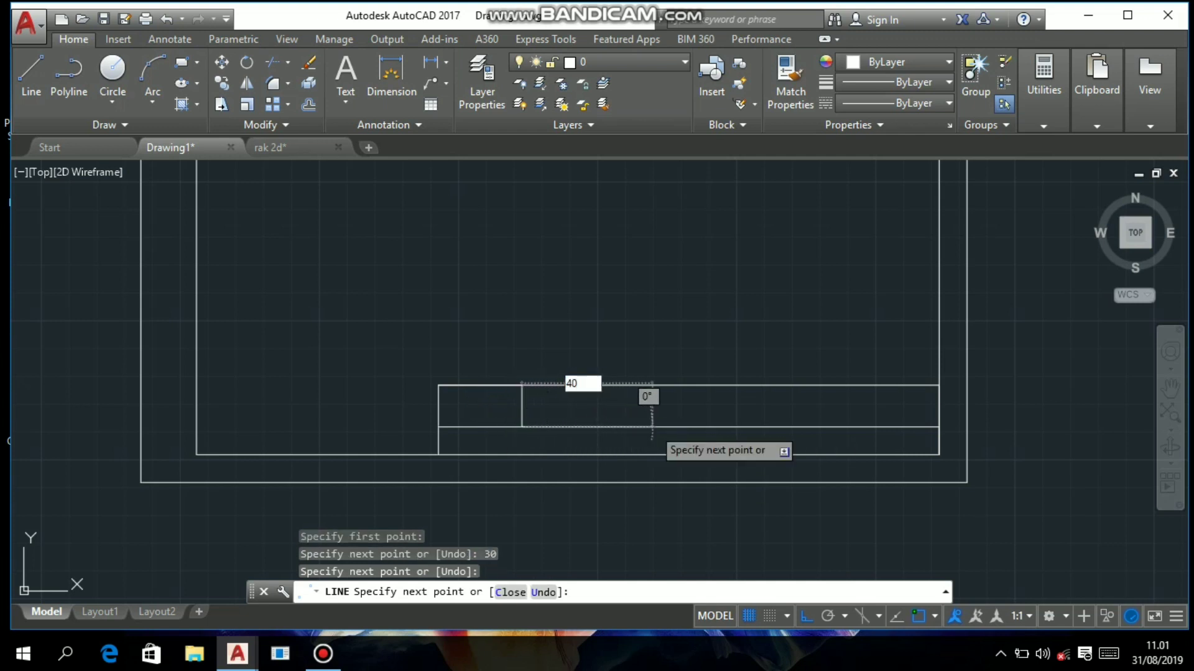
pyautogui.press('Return')
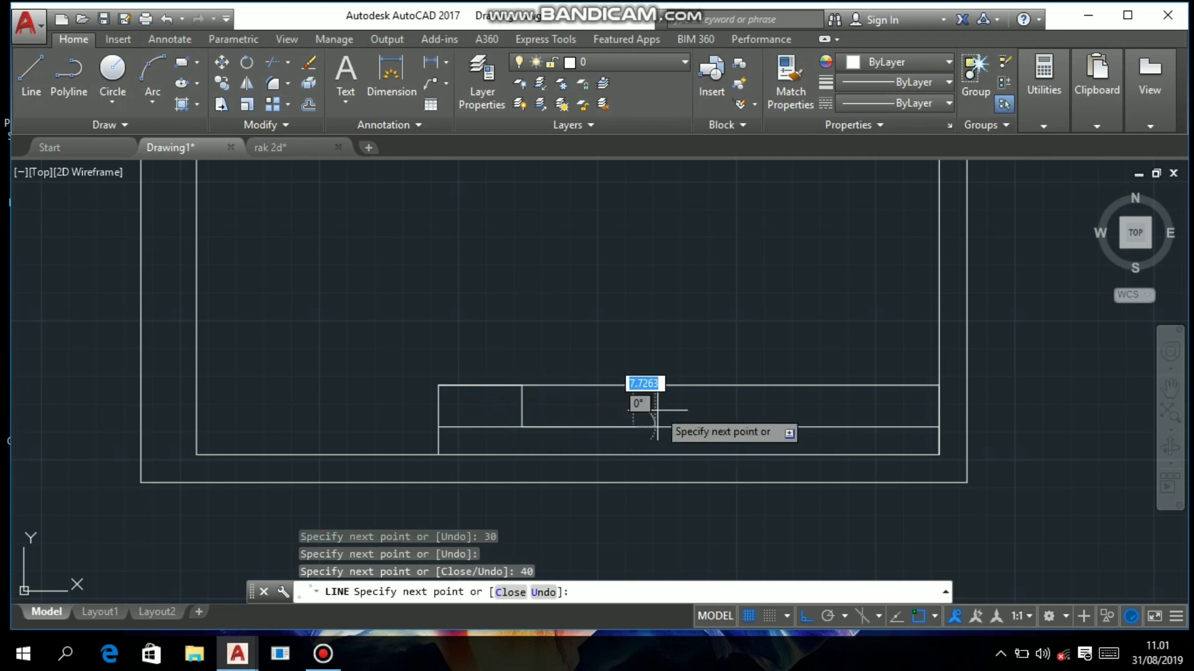
pyautogui.click(633, 386)
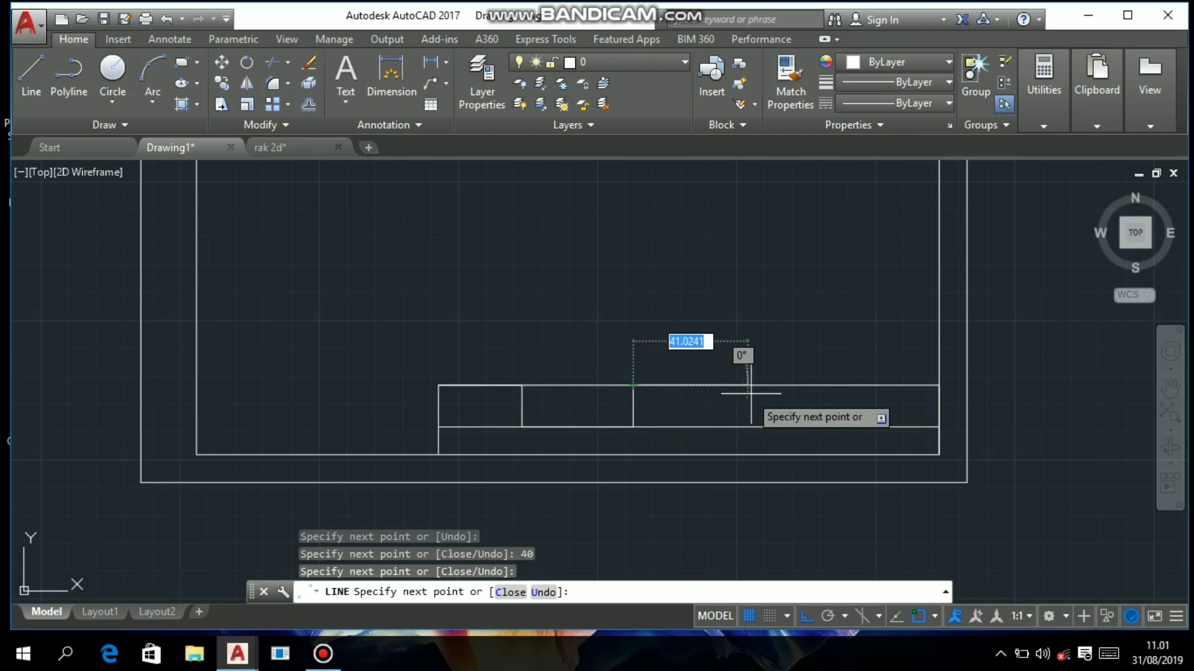
pyautogui.write('64')
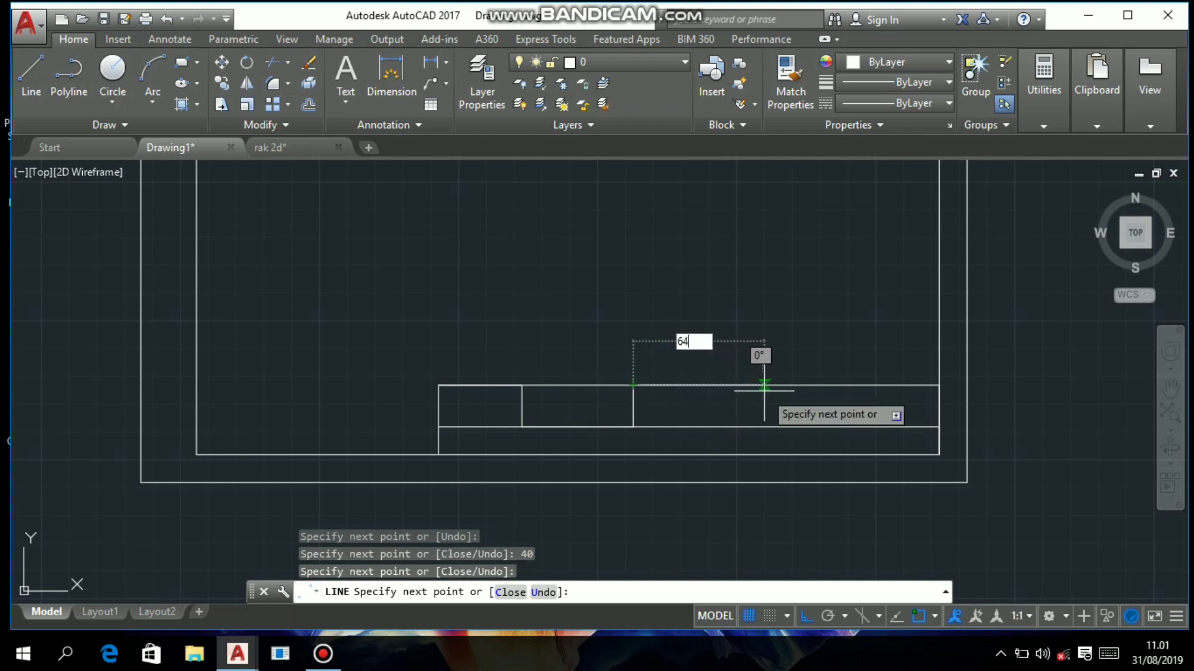
pyautogui.press('Return')
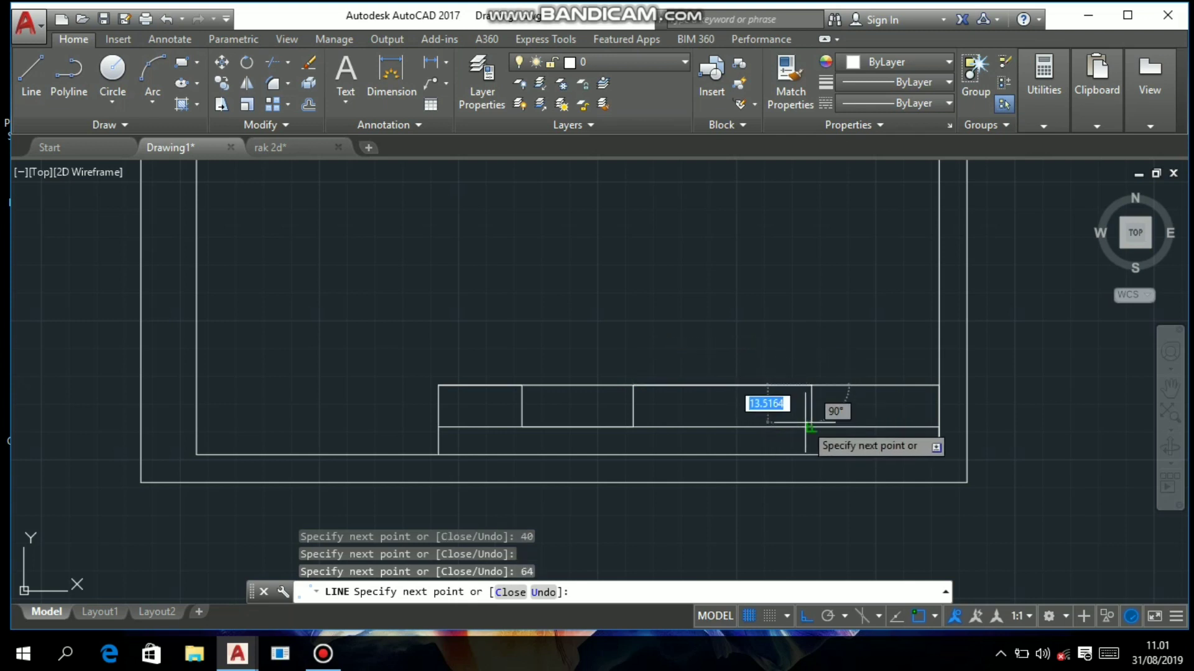
pyautogui.press('Escape')
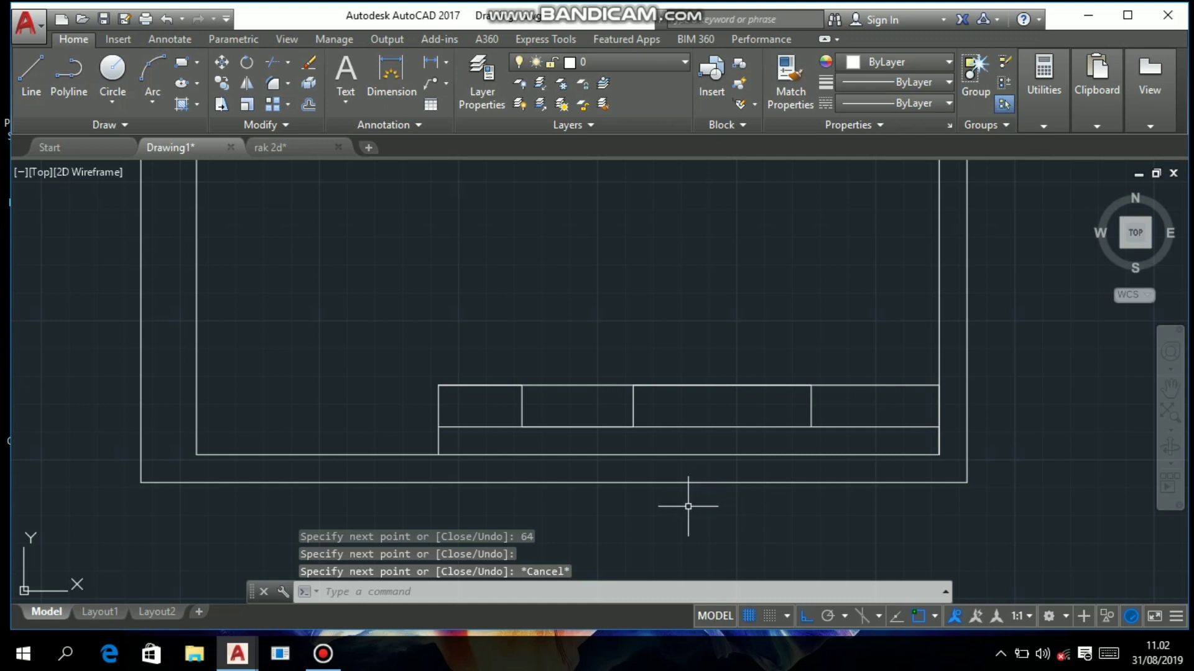
# - Draw a line from the title block's lower-right corner 16 left along the bottom border, then up to the horizontal divider
pyautogui.press('Return')
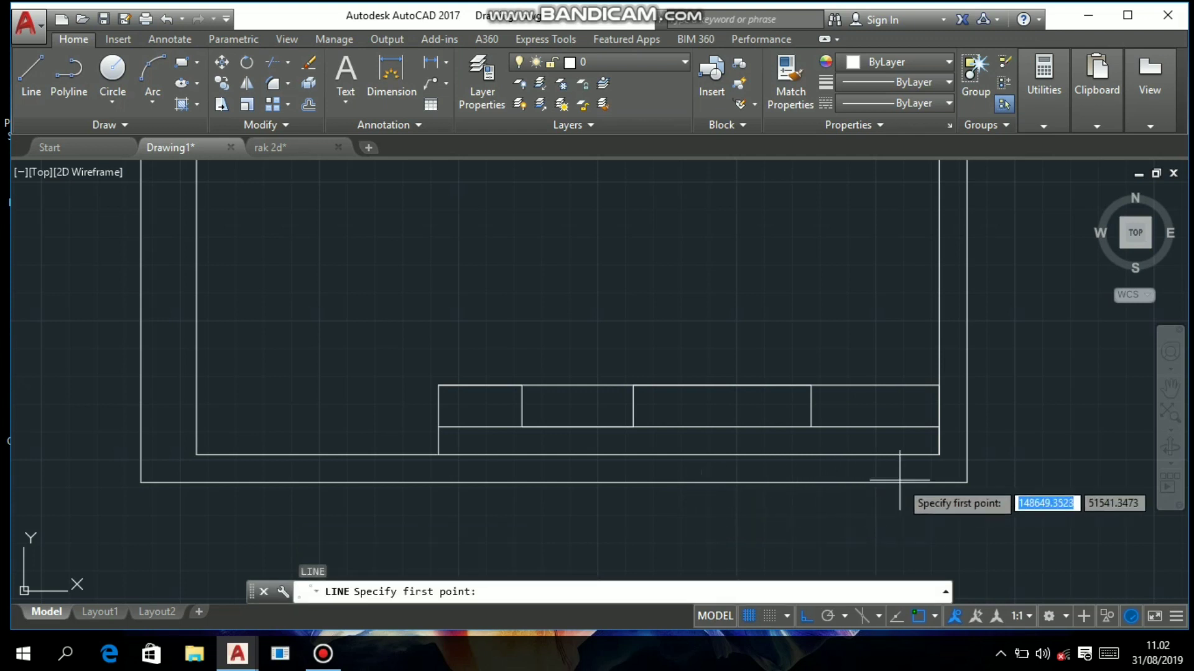
pyautogui.click(938, 456)
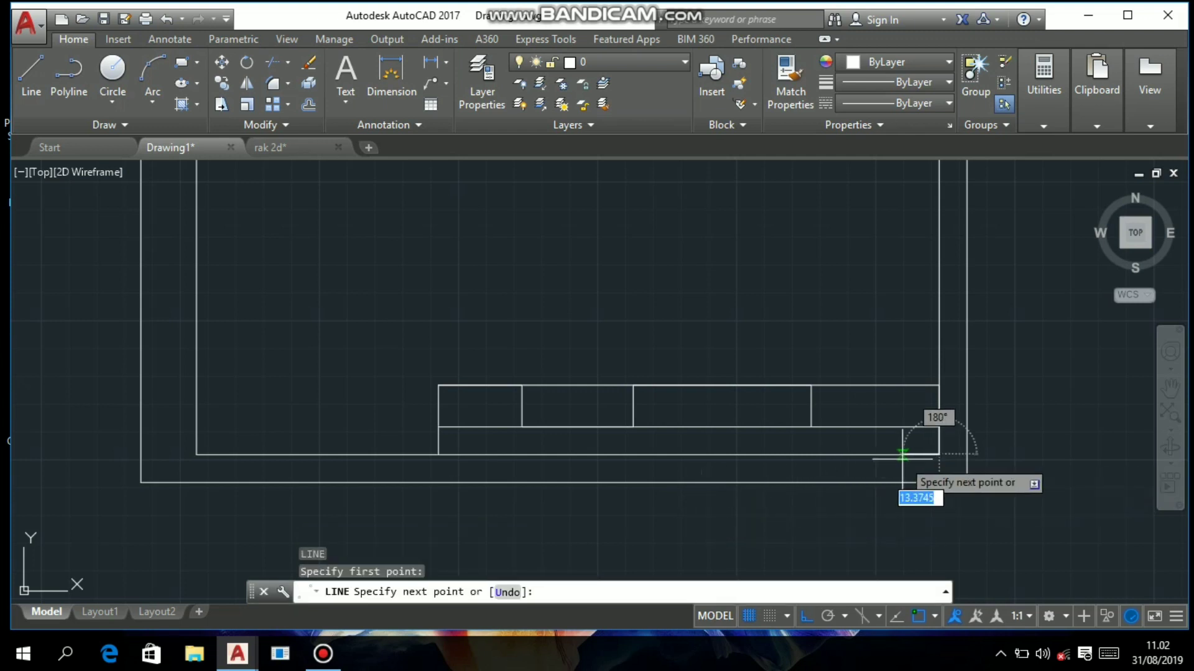
pyautogui.write('16')
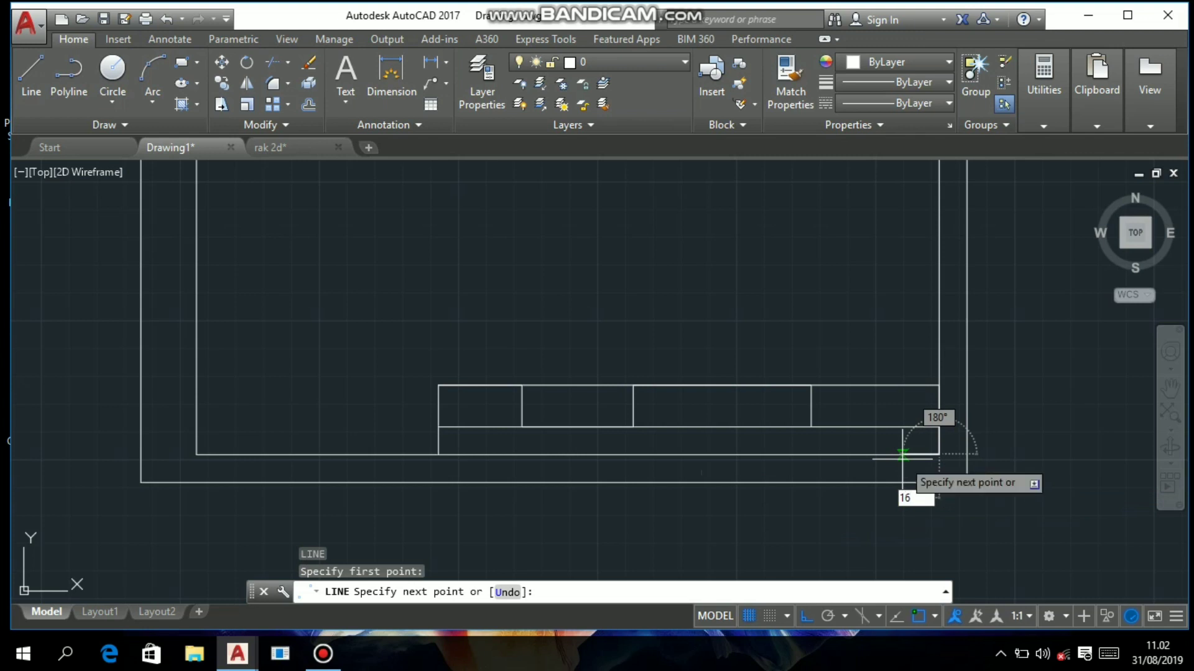
pyautogui.press('Return')
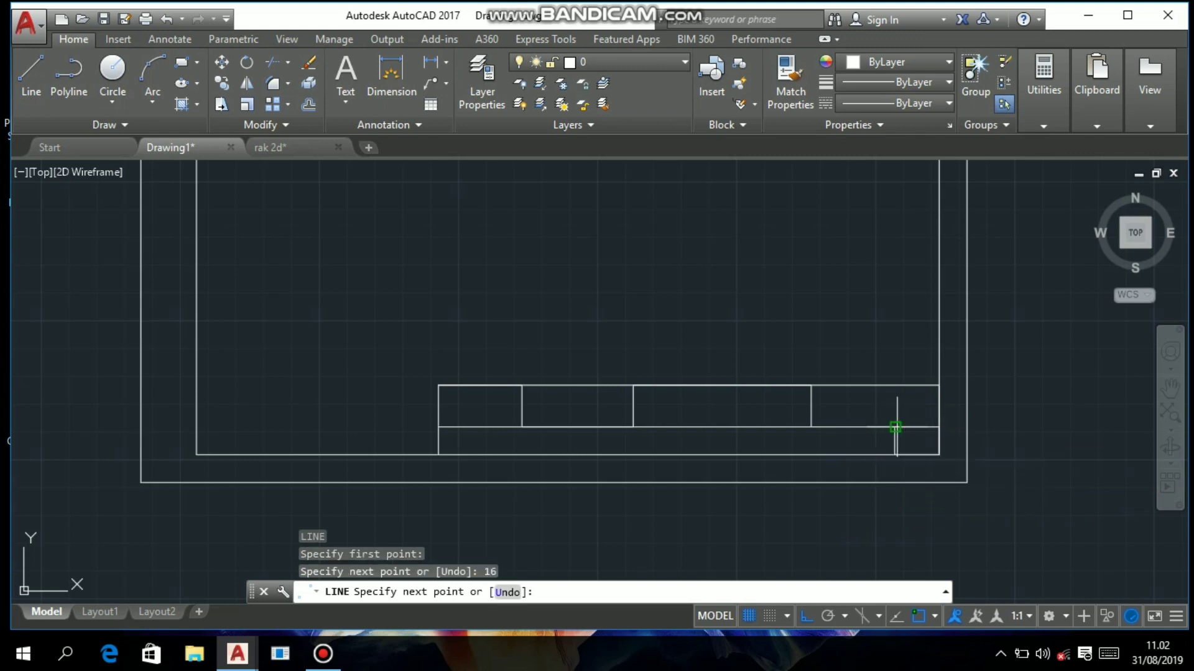
pyautogui.click(895, 427)
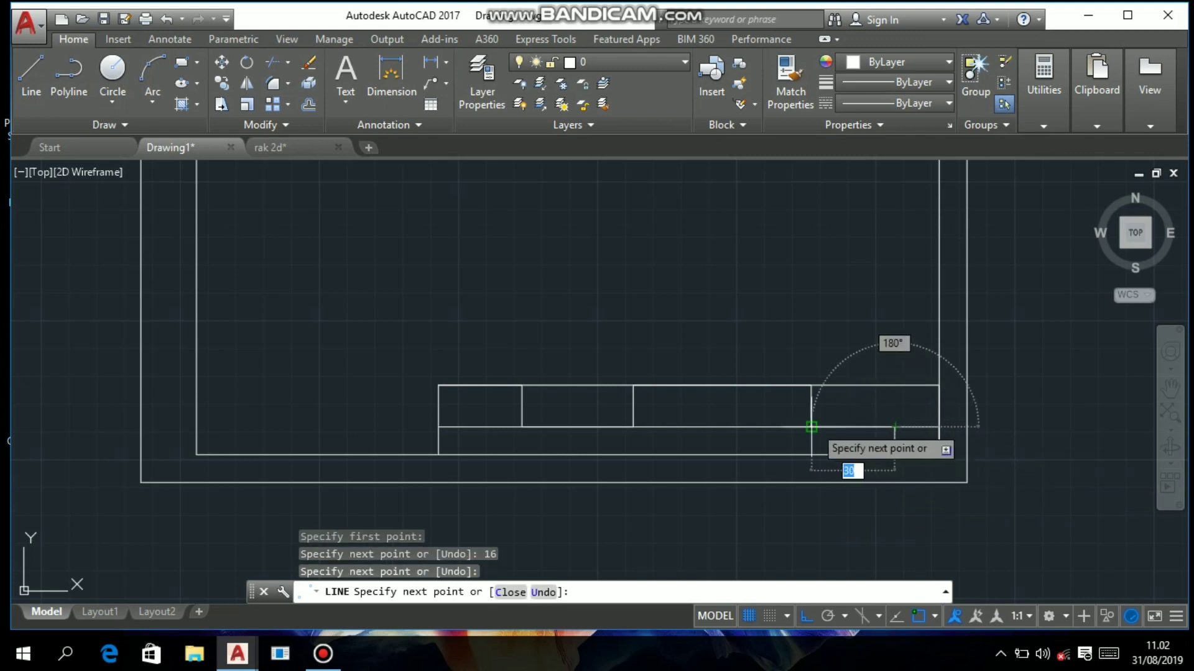
# - Continue the line to add two more vertical dividers in the lower row, spaced 30 and then 84 farther left
pyautogui.click(811, 427)
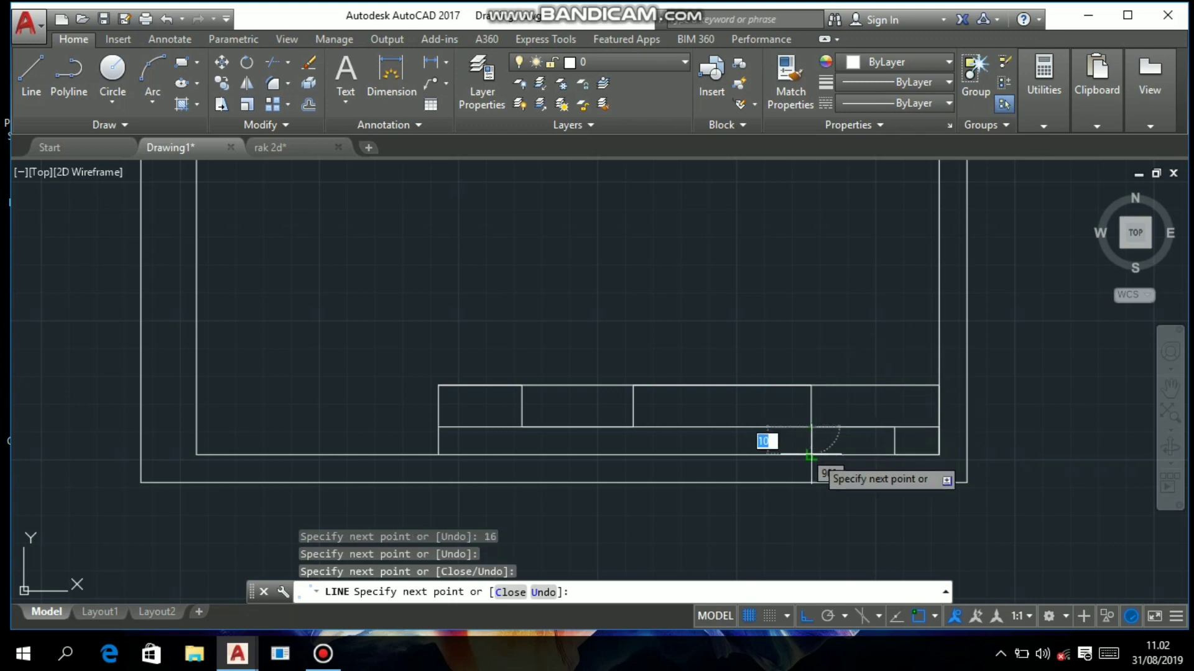
pyautogui.click(811, 455)
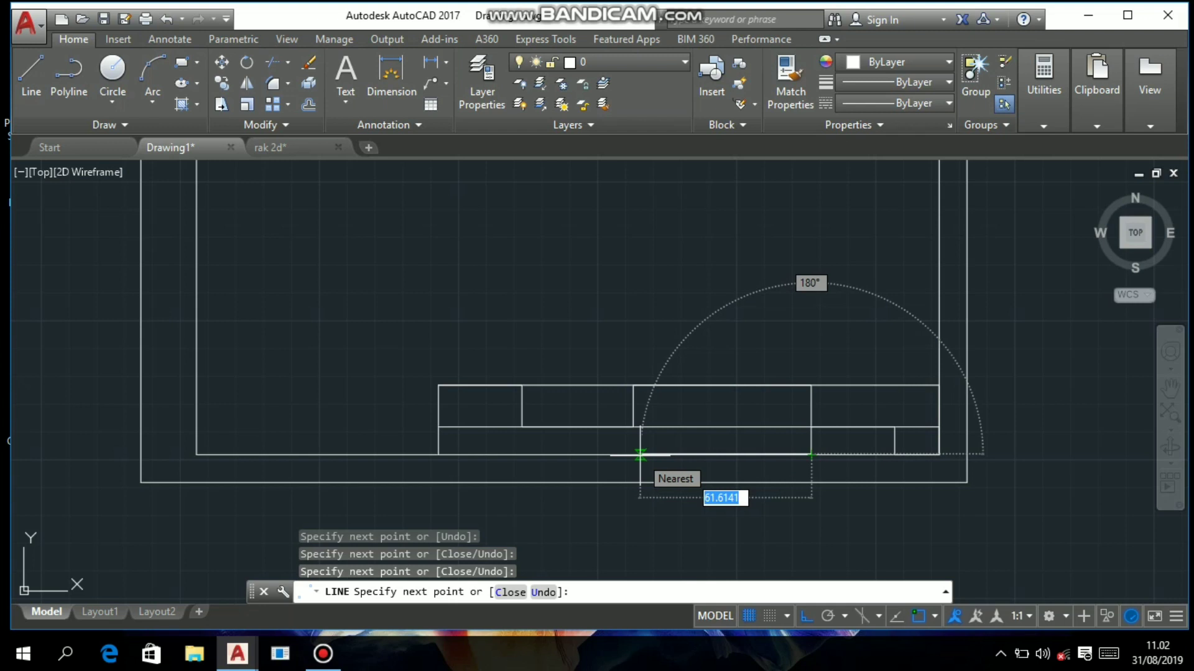
pyautogui.write('84')
pyautogui.press('Return')
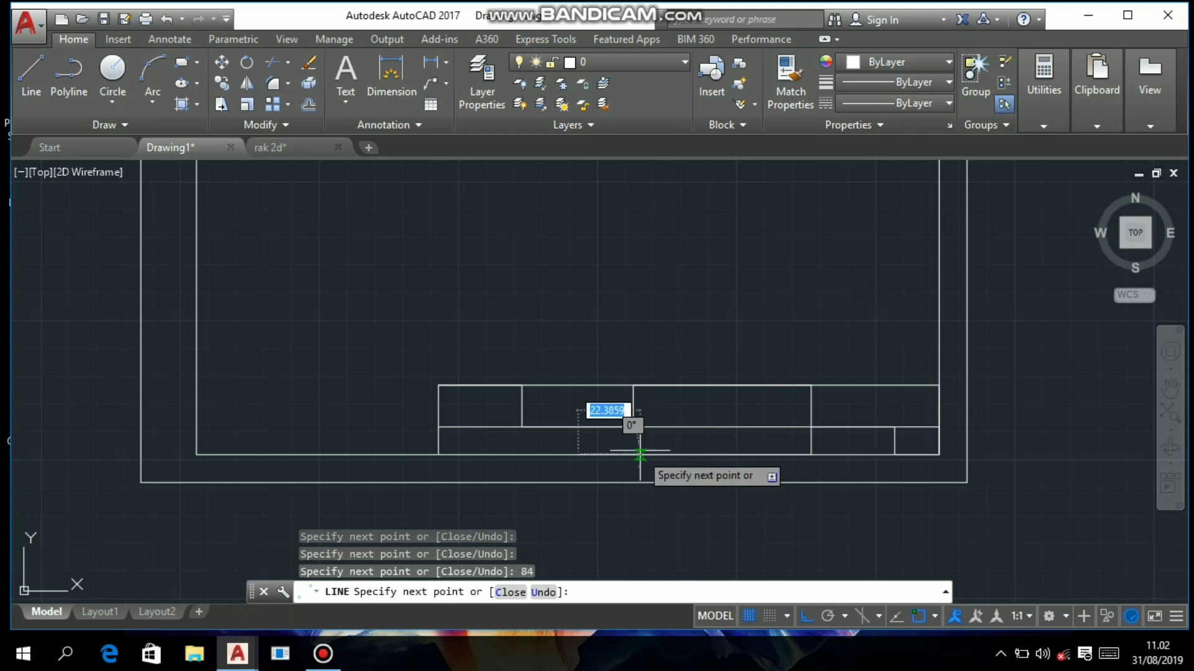
pyautogui.click(577, 428)
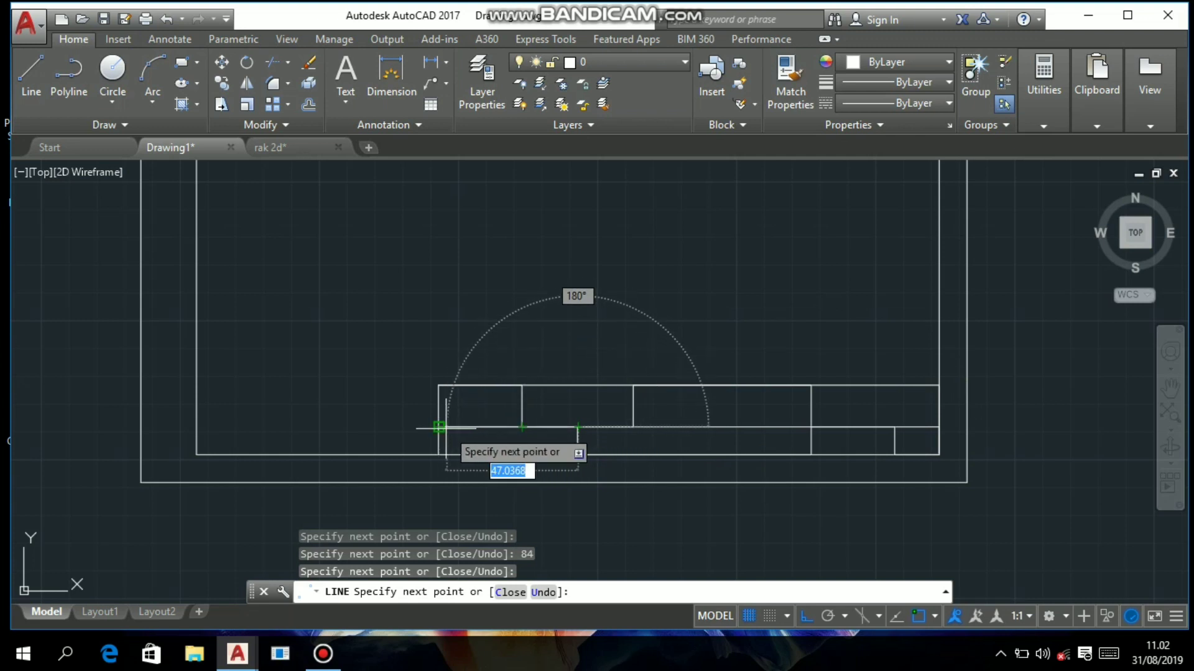
pyautogui.write('50')
pyautogui.press('Escape')
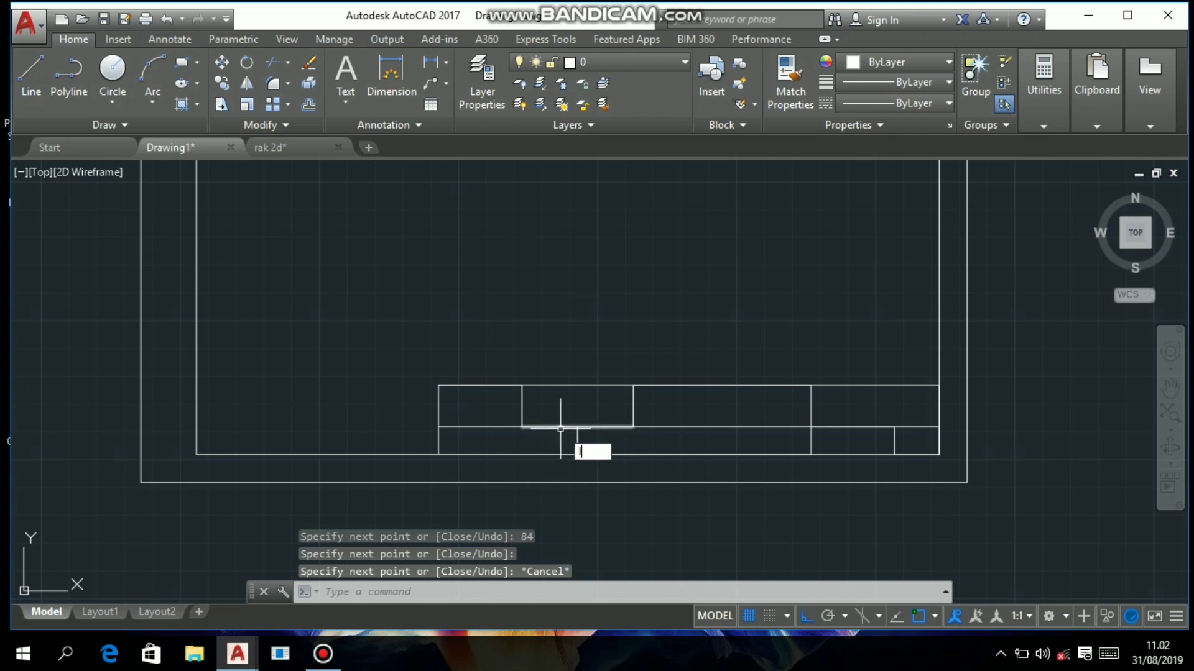
# - Draw a line from the top of the first upper-row divider 5 down, right to the third divider, 5 down and back to the first divider
pyautogui.press('Return')
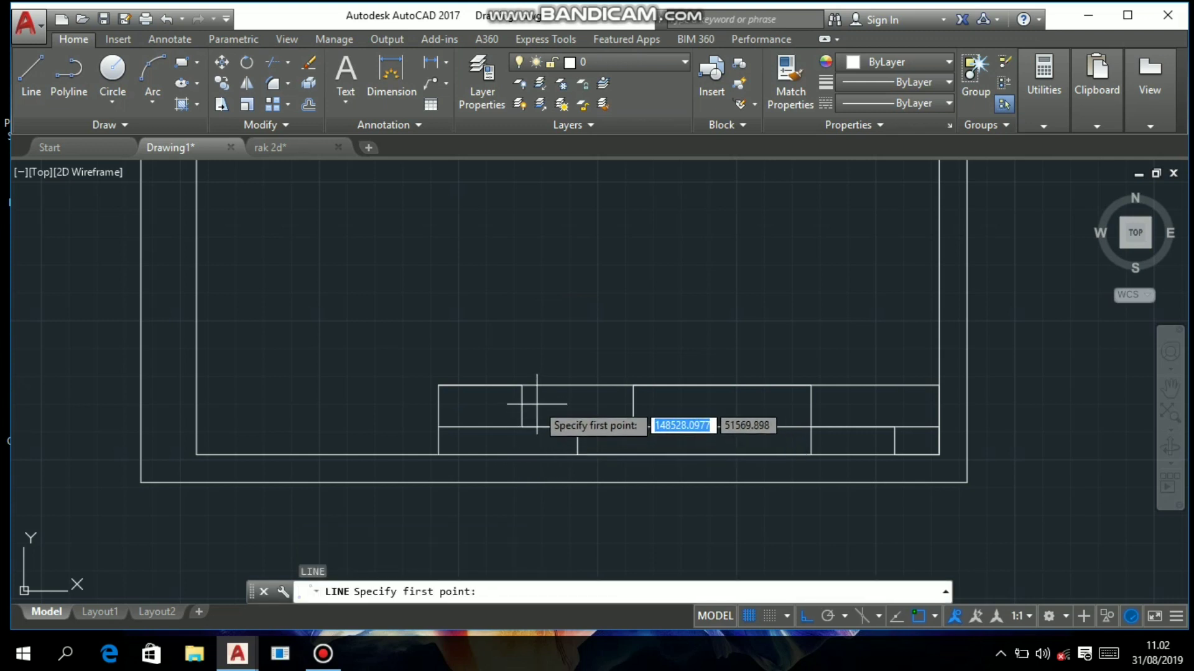
pyautogui.click(522, 427)
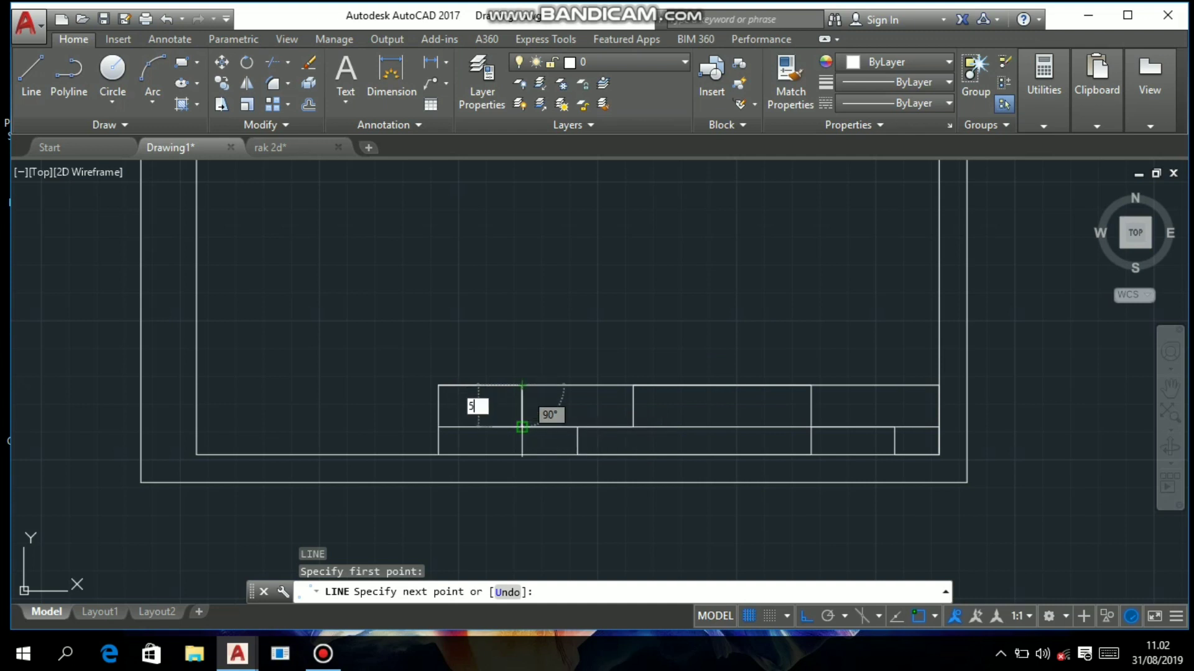
pyautogui.write('5')
pyautogui.press('Return')
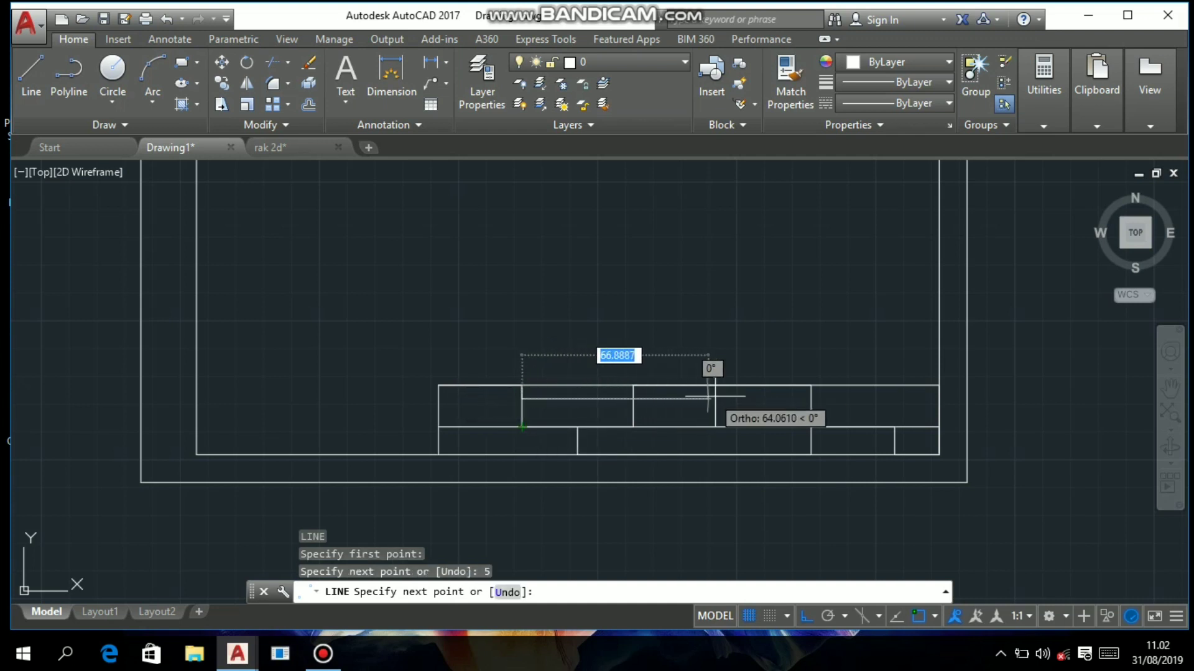
pyautogui.click(811, 398)
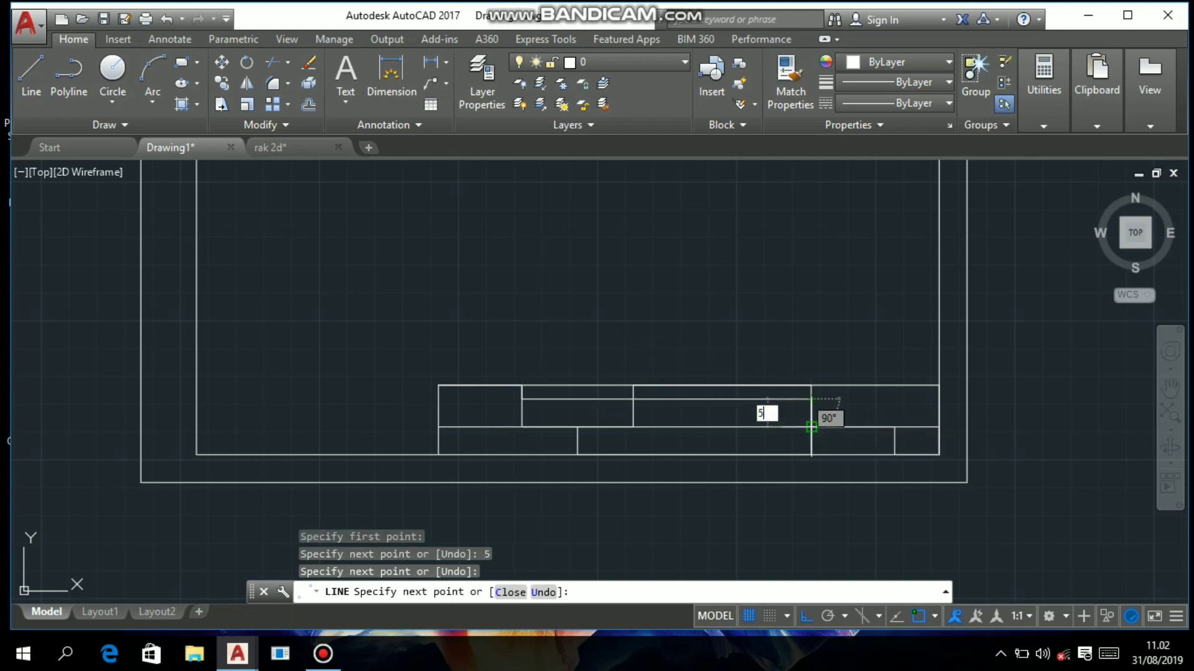
pyautogui.write('5')
pyautogui.press('Return')
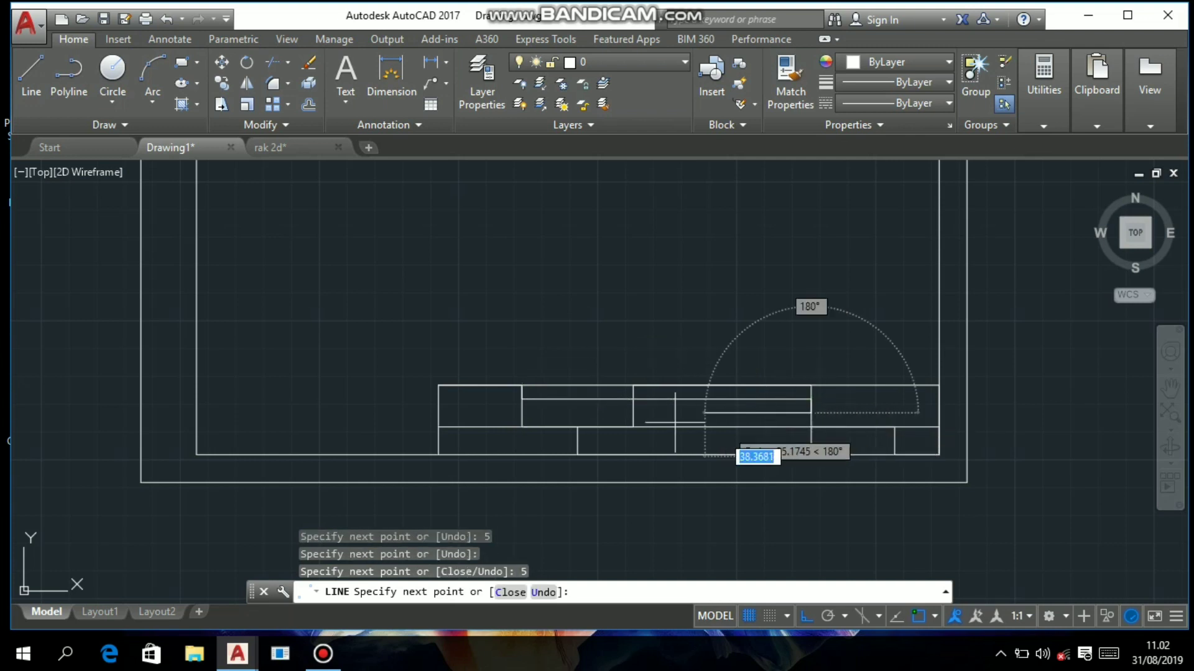
pyautogui.click(521, 416)
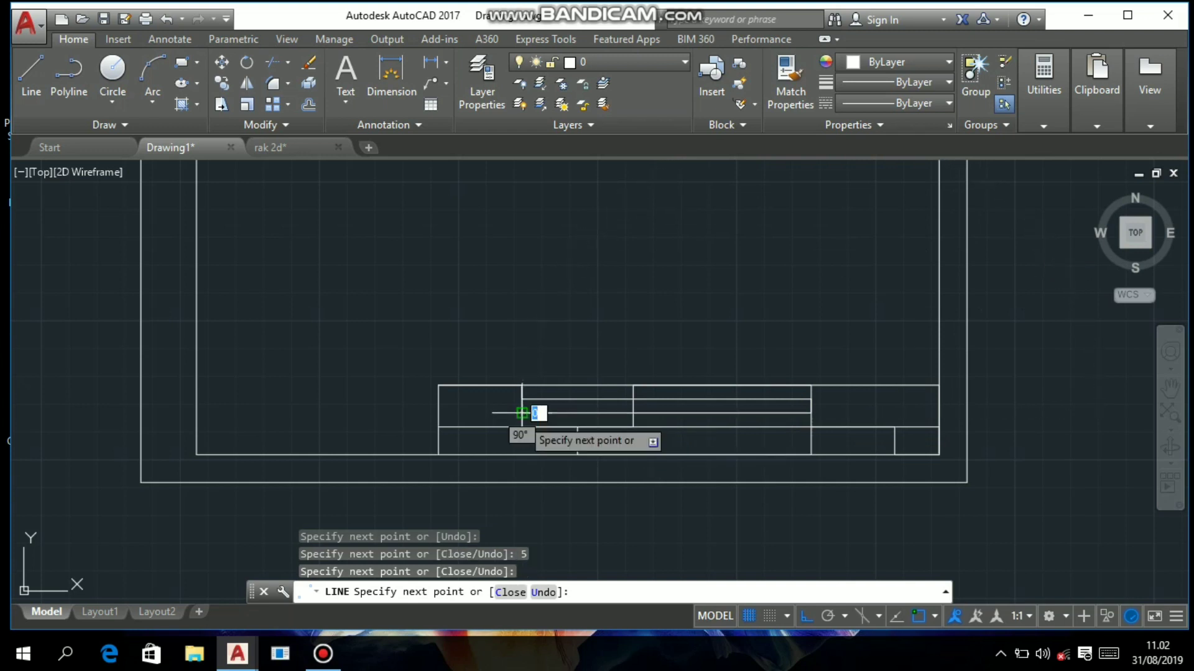
pyautogui.press('Escape')
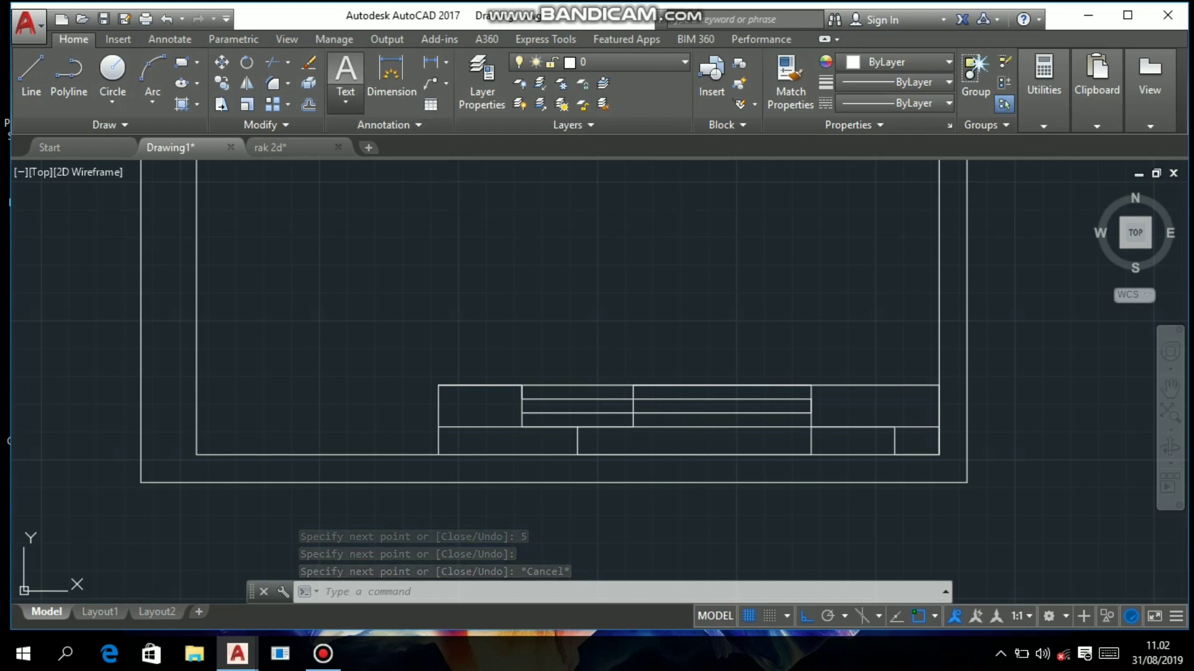
# - Add the multiline text "Skala :" in the top cell between the first and second upper-row dividers
pyautogui.click(346, 97)
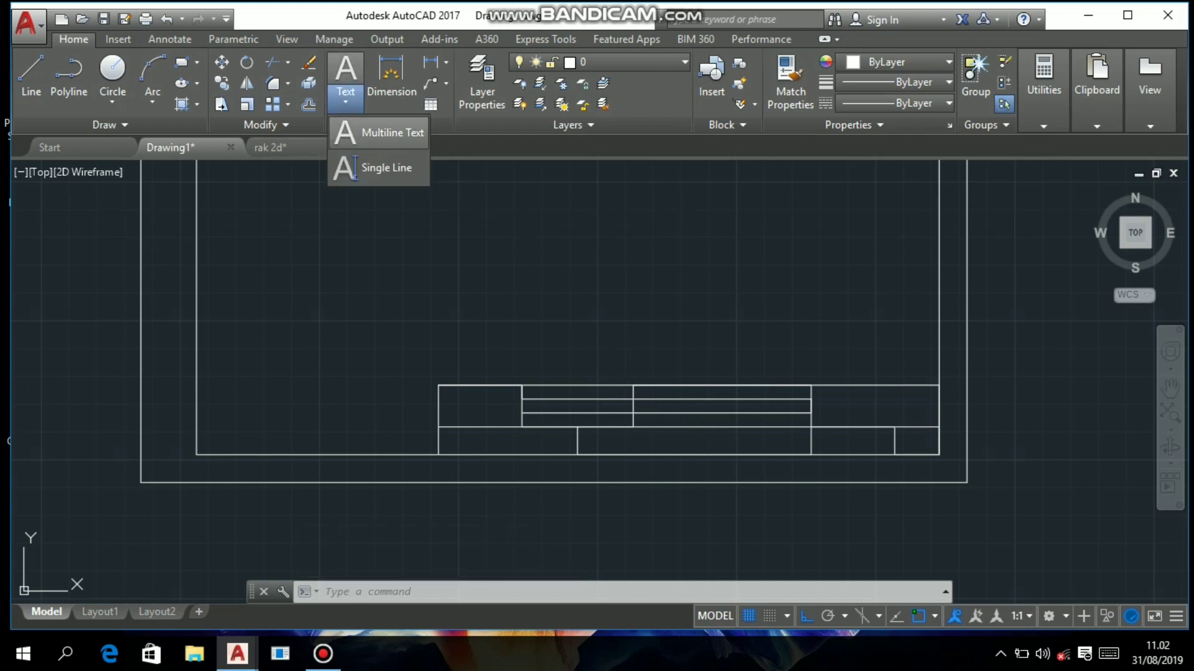
pyautogui.press('Escape')
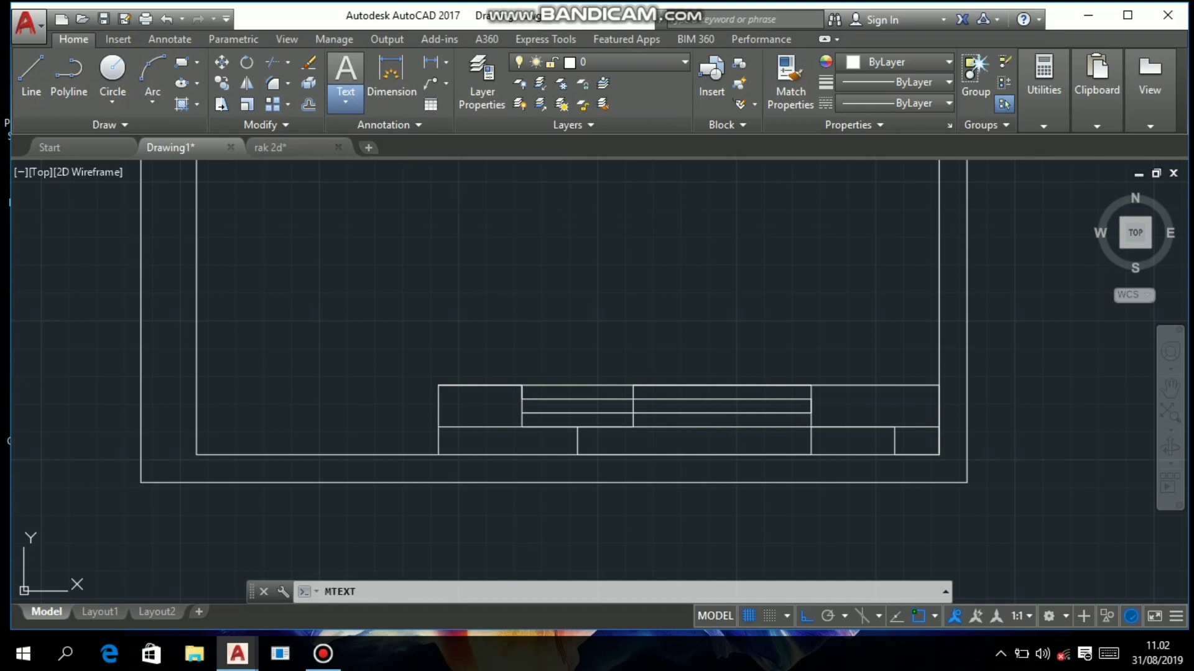
pyautogui.click(346, 69)
pyautogui.scroll(3, 537, 389)
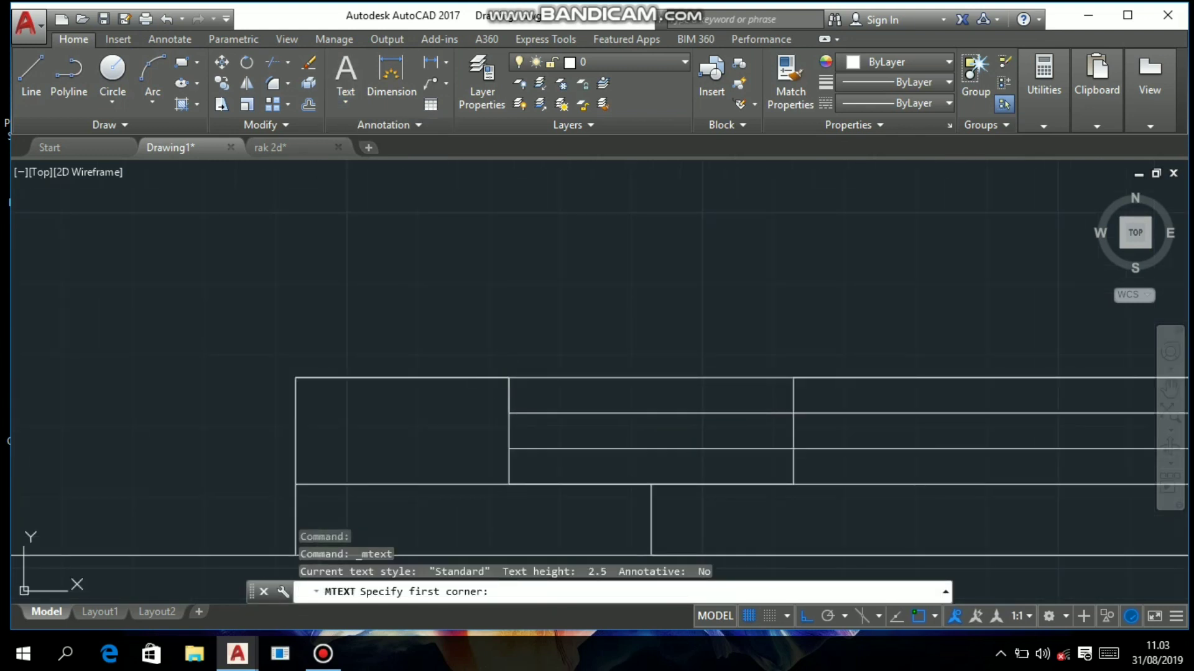
pyautogui.click(509, 376)
pyautogui.click(793, 413)
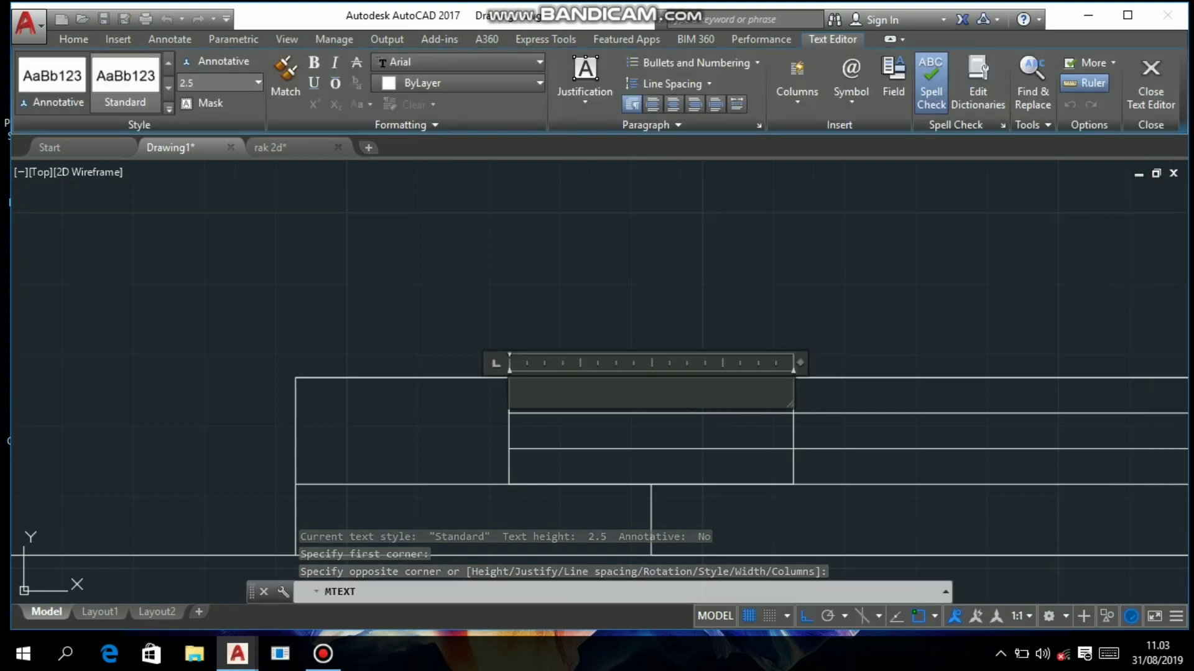
pyautogui.write('S')
pyautogui.press('BackSpace')
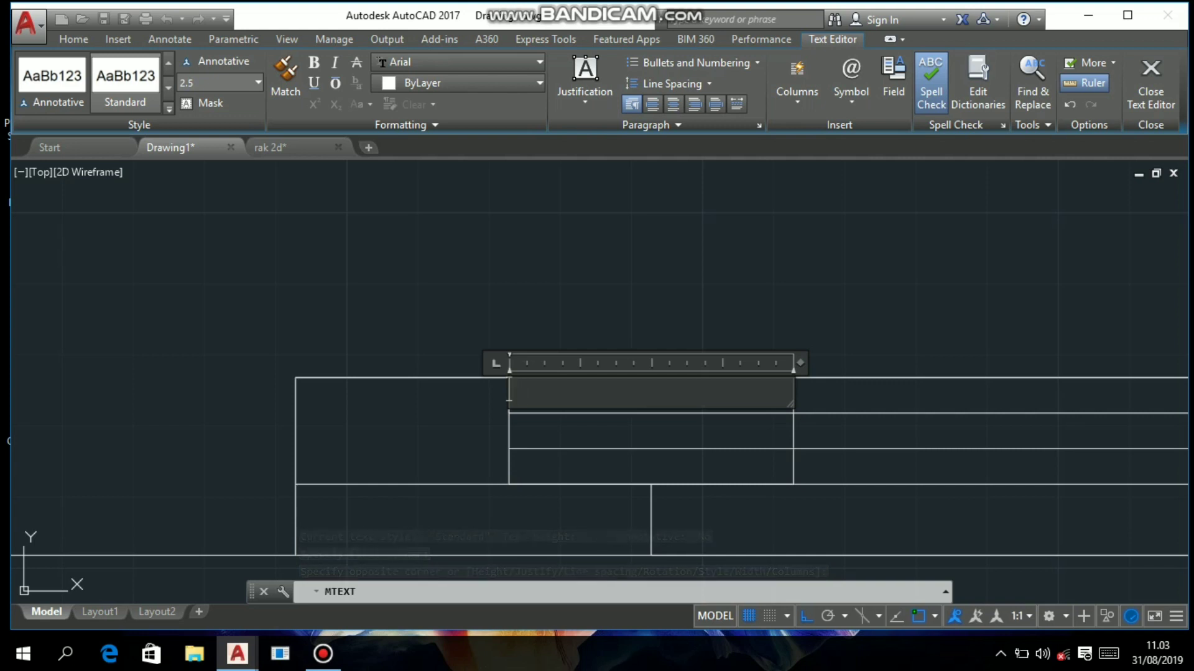
pyautogui.write('Skala')
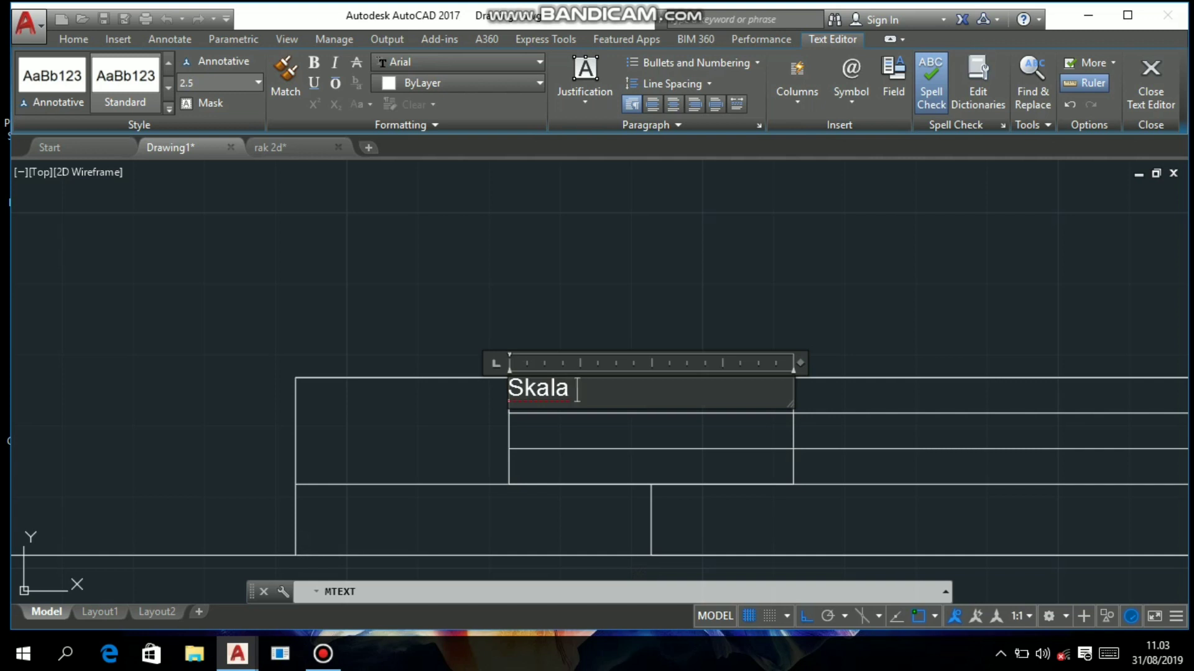
pyautogui.write(':')
pyautogui.hotkey('ctrl', 'Return')
# - Move the "Skala :" text slightly right and down so it sits inside its cell
pyautogui.click(537, 392)
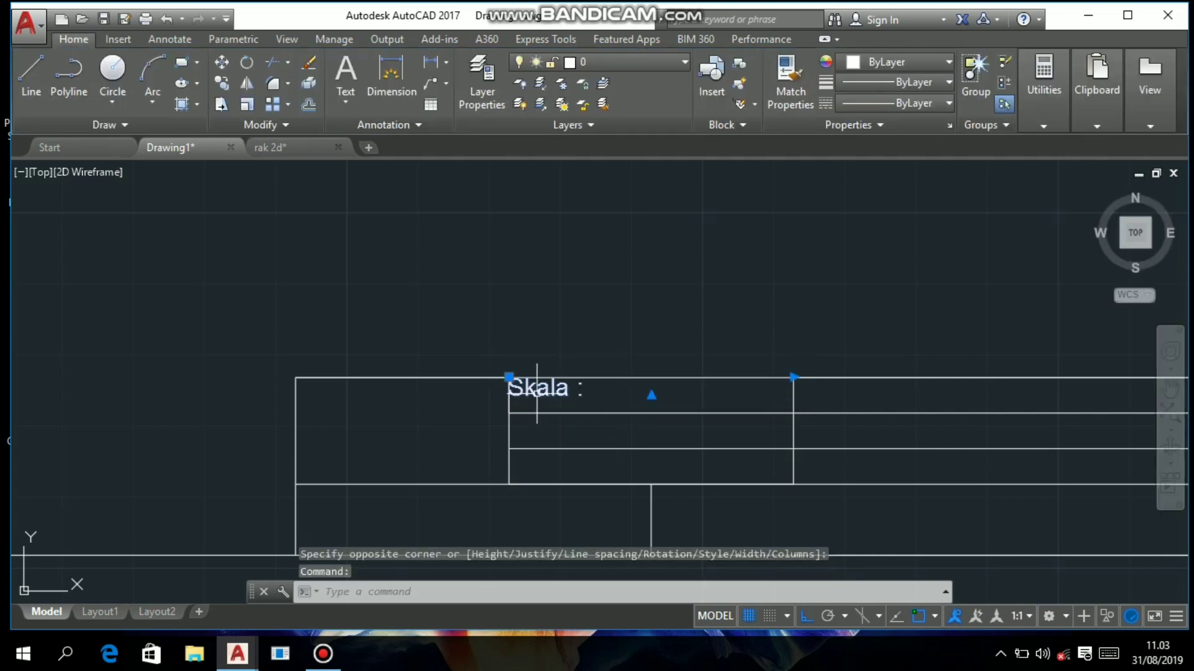
pyautogui.scroll(2, 536, 392)
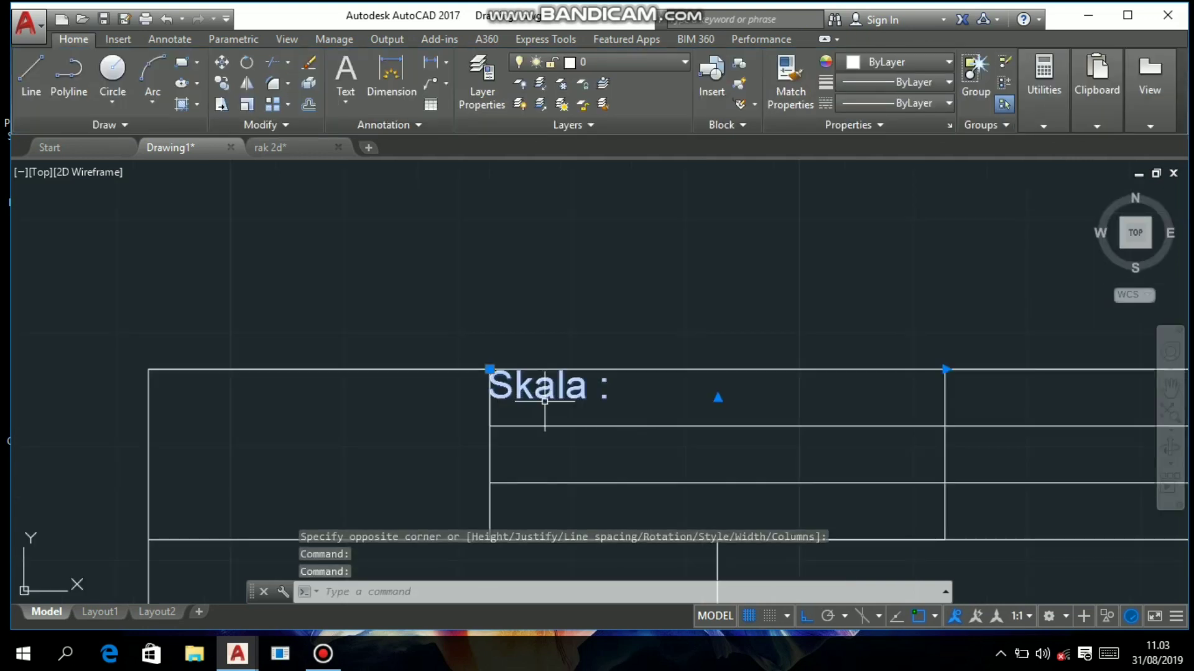
pyautogui.moveTo(538, 392)
pyautogui.mouseDown()
pyautogui.moveTo(559, 412)
pyautogui.moveTo(548, 406)
pyautogui.mouseUp()
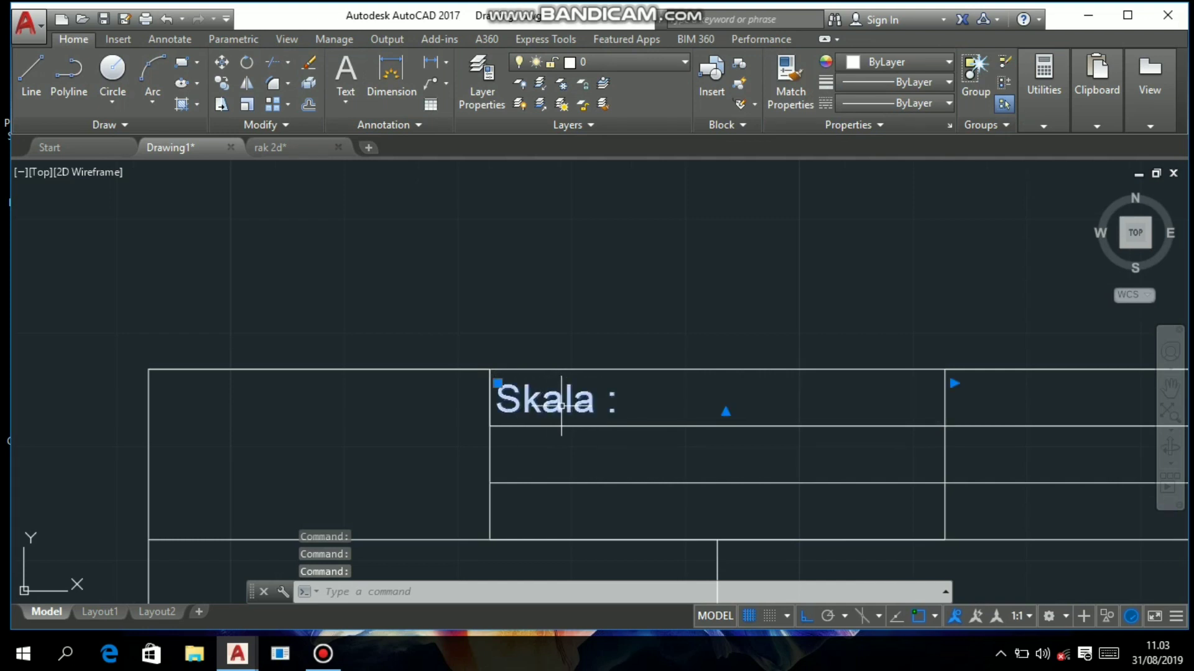
# - Copy the "Skala :" text into the two cells below it and the top cell of the next column
pyautogui.write('co')
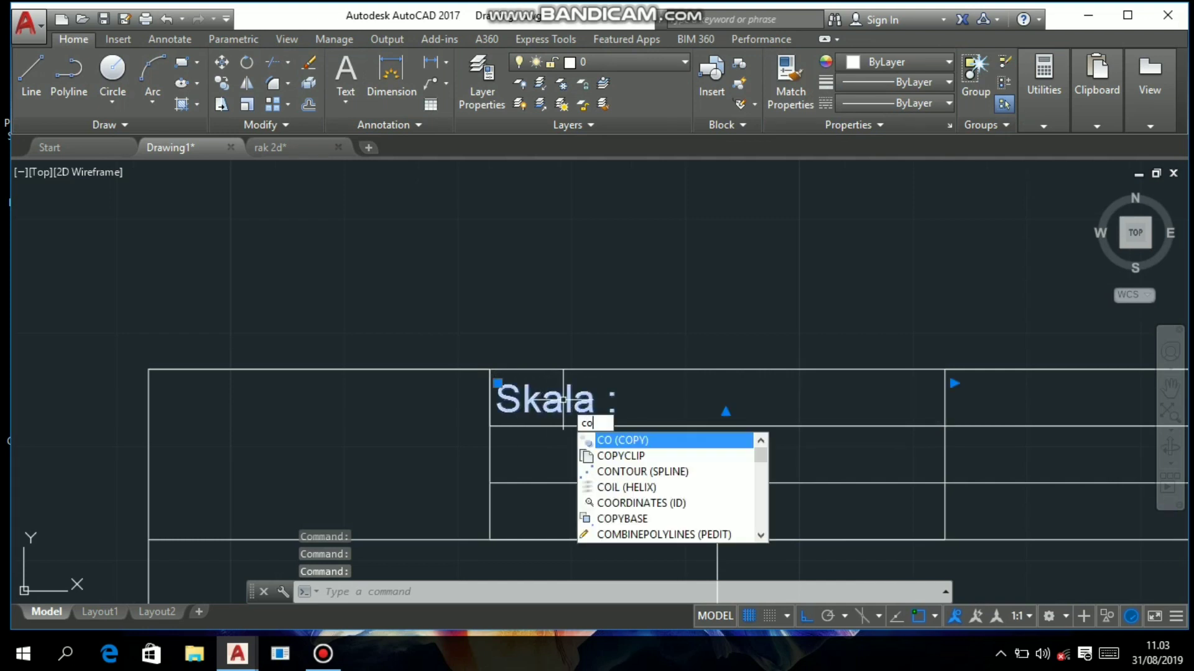
pyautogui.press('Return')
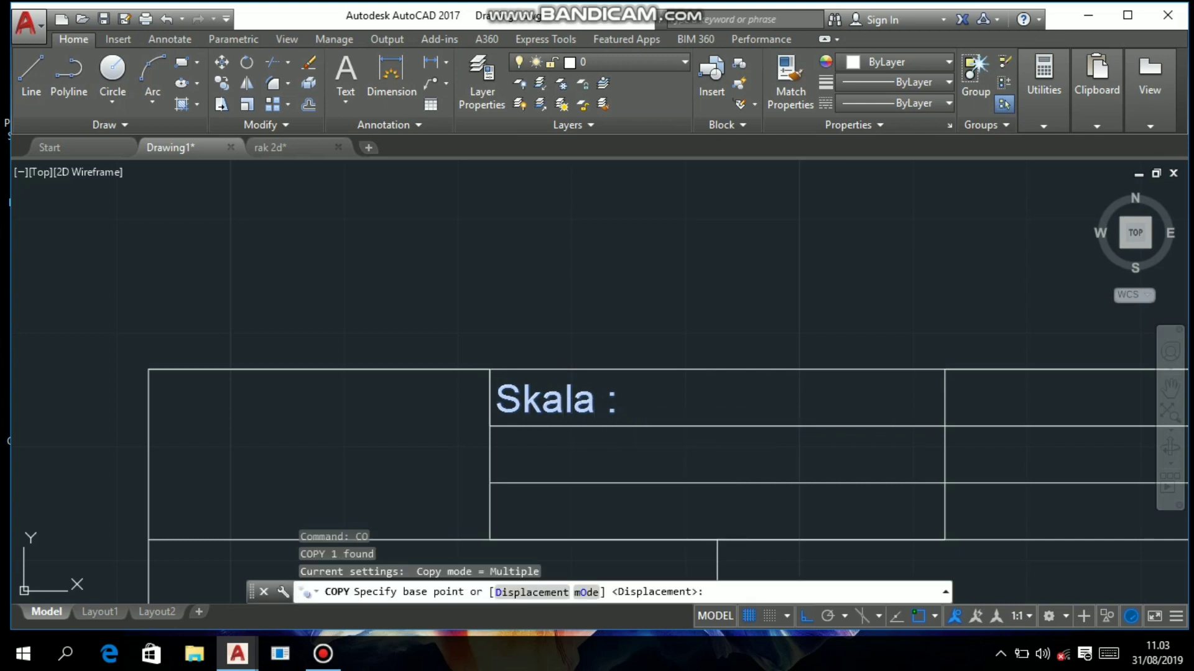
pyautogui.click(563, 401)
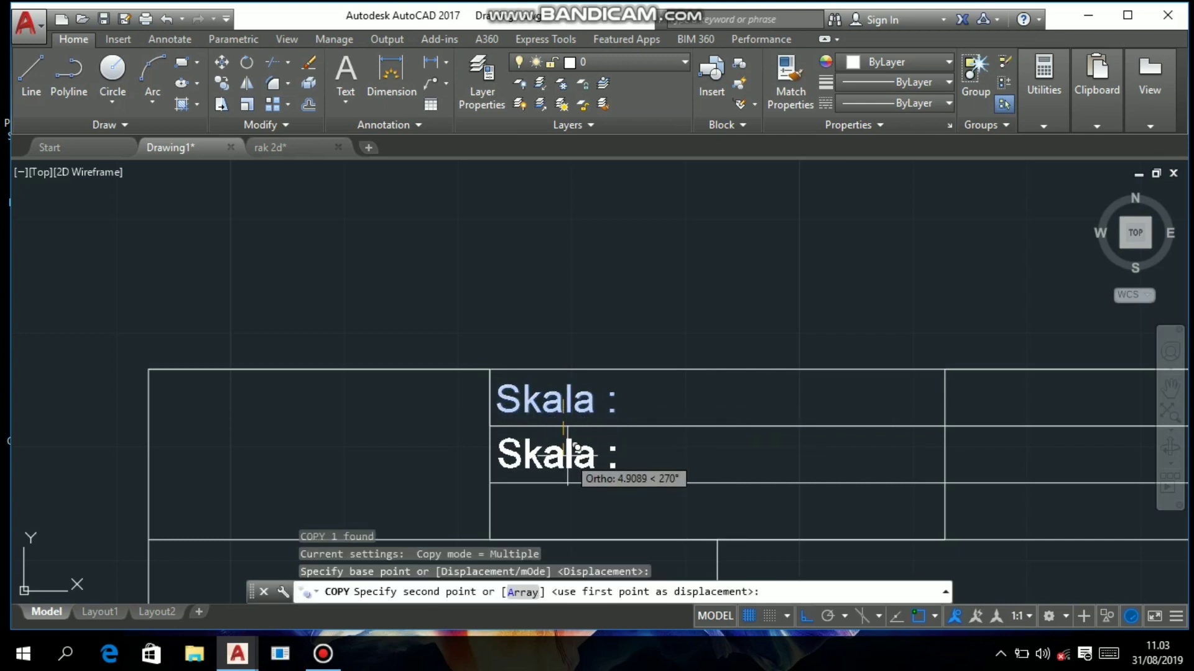
pyautogui.click(567, 454)
pyautogui.moveTo(567, 455); pyautogui.dragTo(580, 373, button='middle')
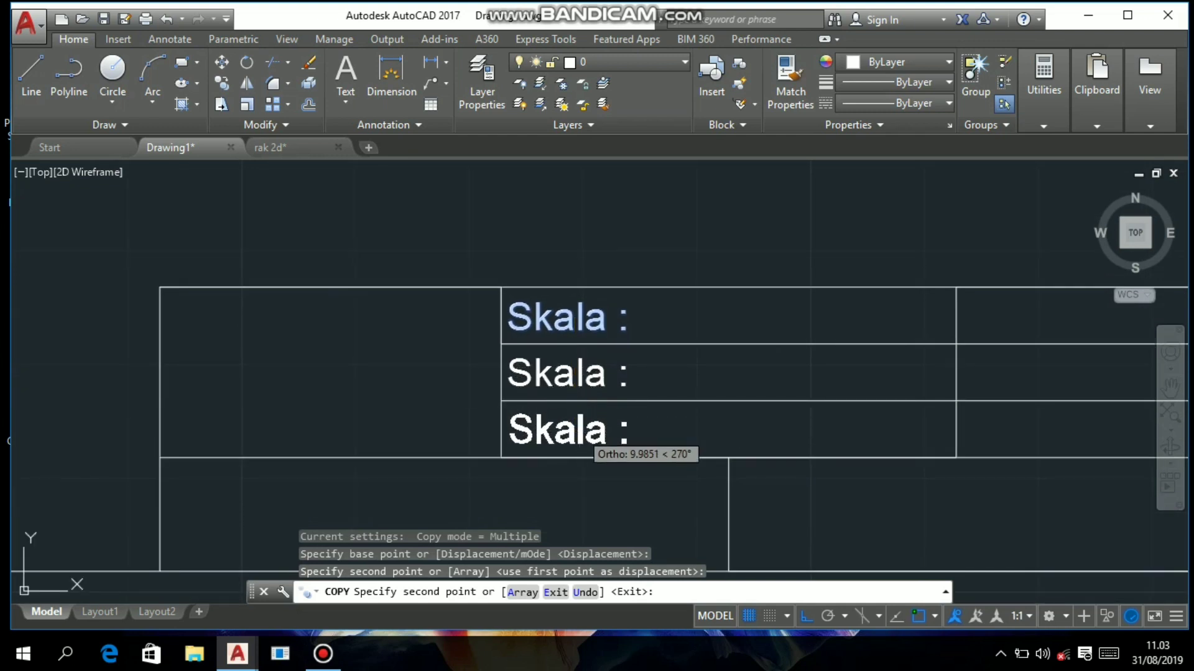
pyautogui.click(585, 443)
pyautogui.moveTo(941, 335); pyautogui.dragTo(772, 336, button='middle')
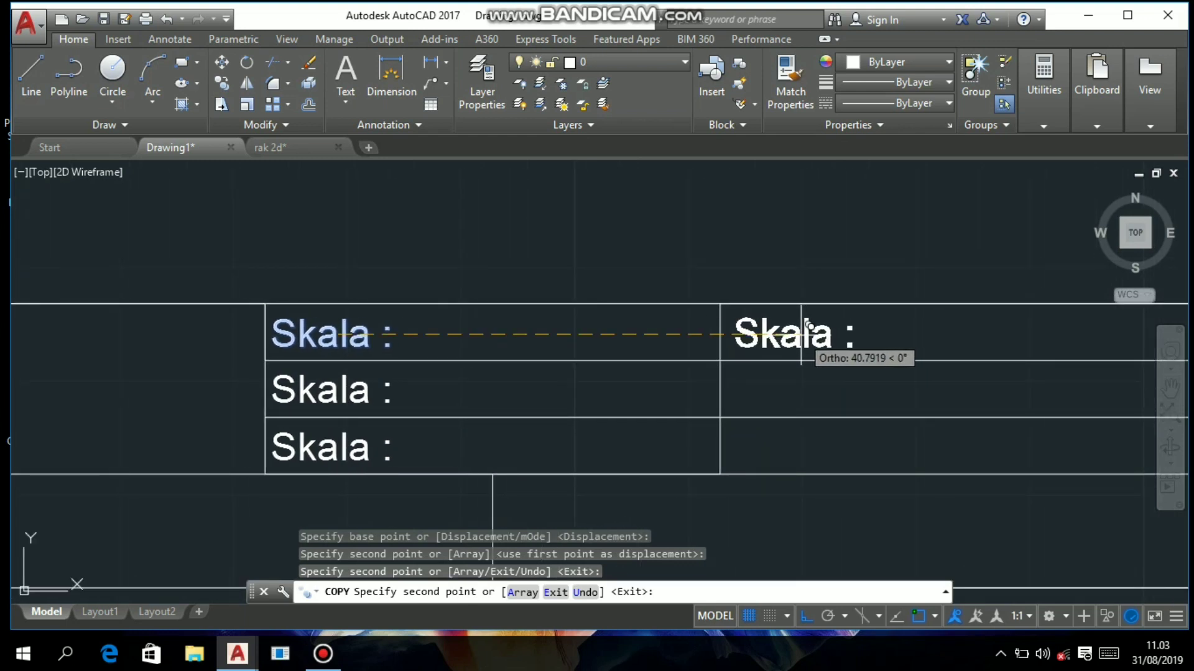
pyautogui.click(801, 325)
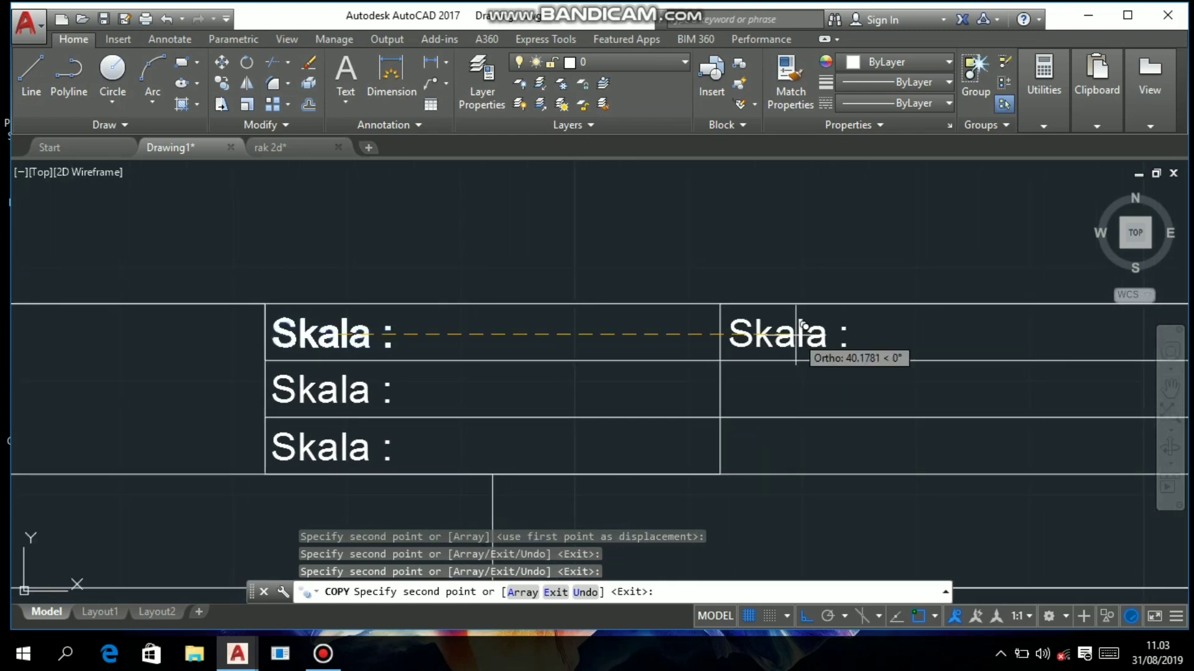
pyautogui.press('Escape')
# - Copy the second column's "Skala :" text into the two cells directly below it
pyautogui.click(795, 344)
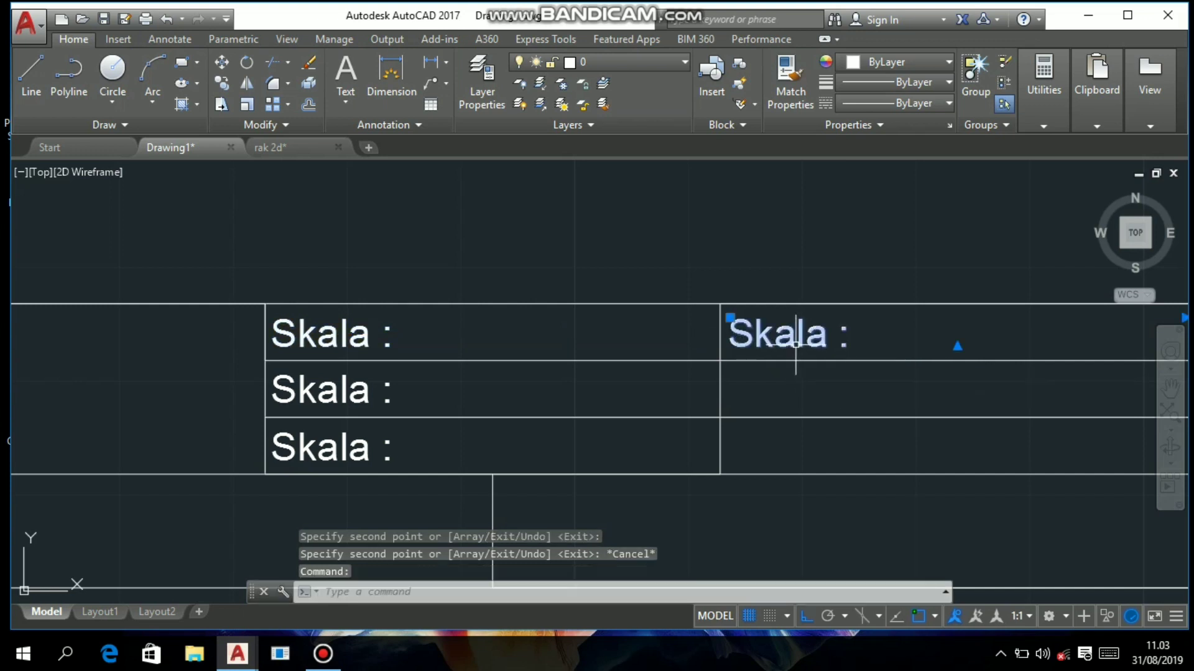
pyautogui.write('c')
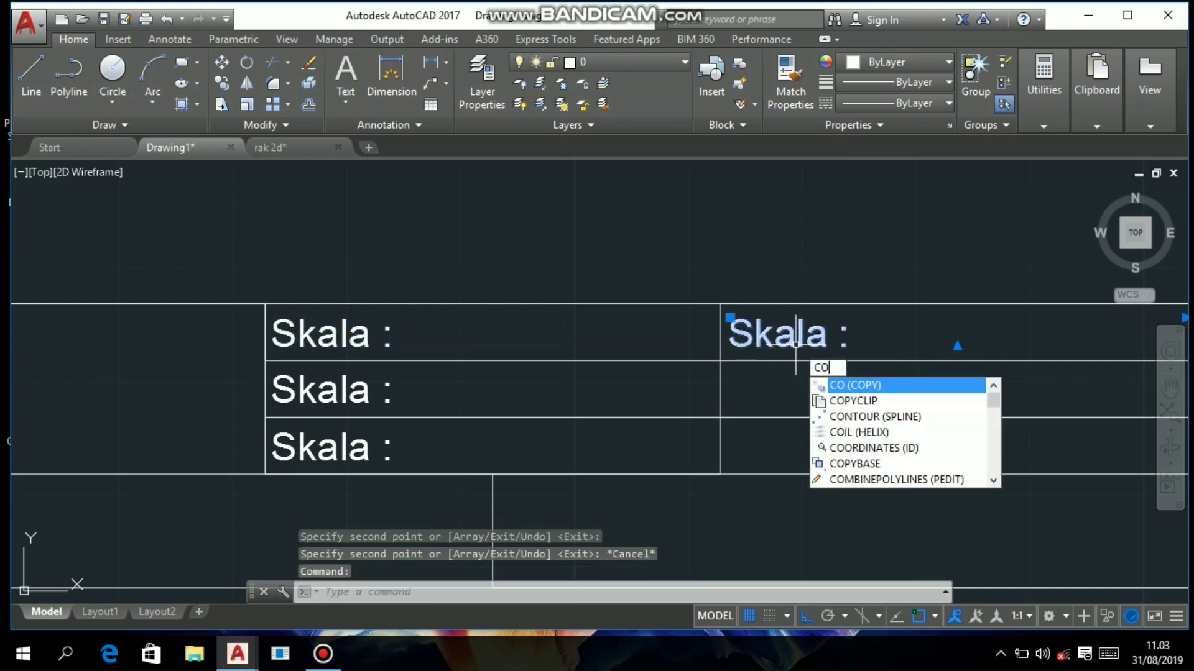
pyautogui.press('Return')
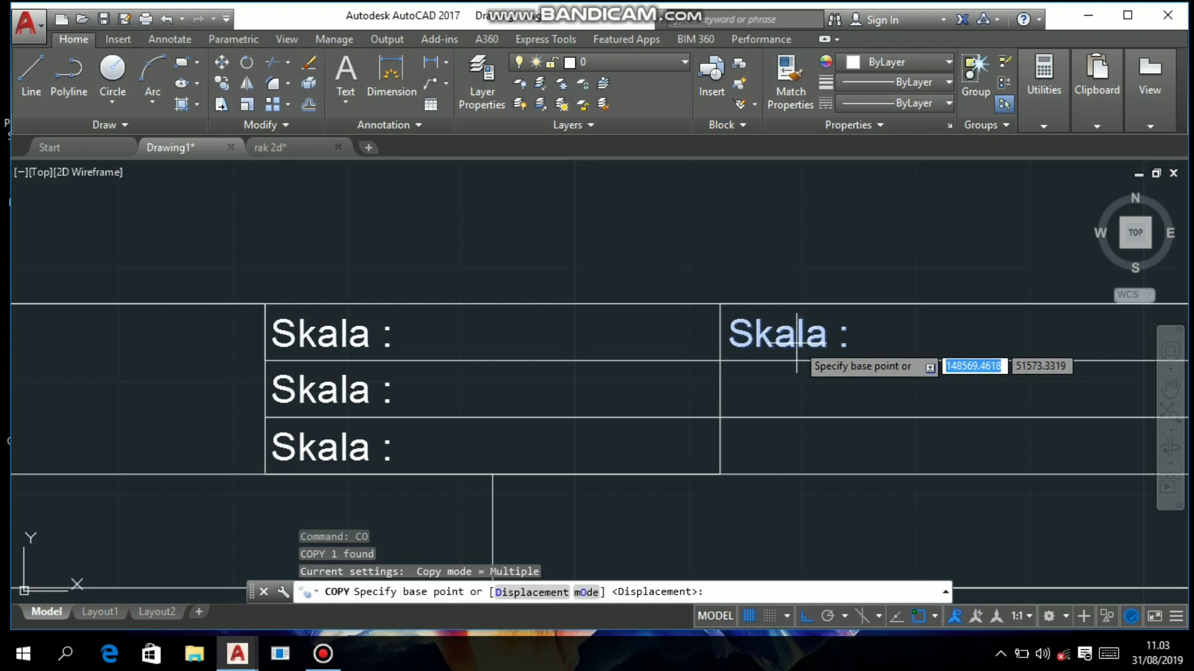
pyautogui.click(797, 344)
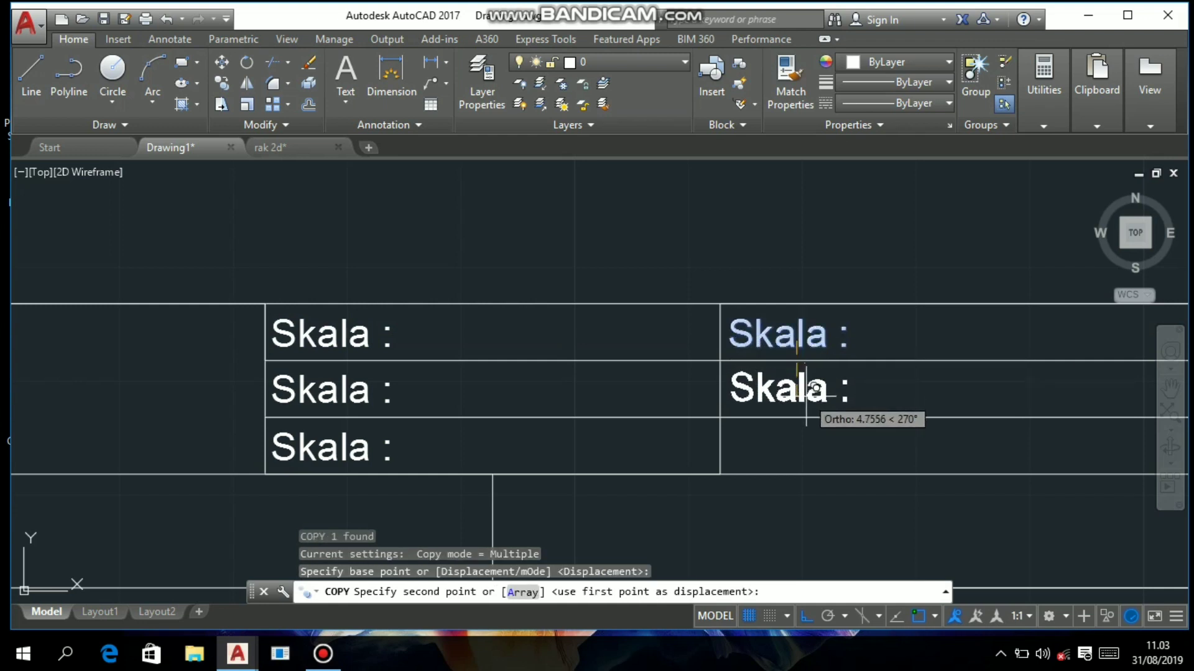
pyautogui.click(804, 388)
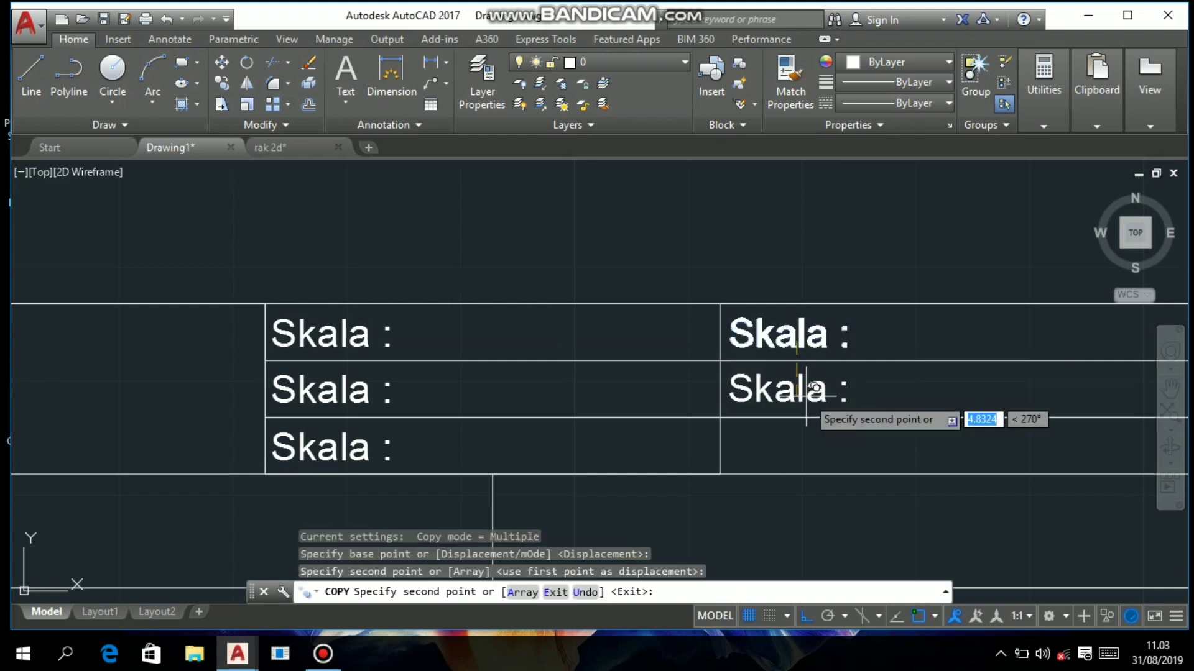
pyautogui.click(803, 444)
# - Place another copy of the text in the title block's large upper-right cell and turn off Ortho mode
pyautogui.moveTo(876, 348); pyautogui.dragTo(678, 373, button='middle')
pyautogui.scroll(-2, 677, 373)
pyautogui.moveTo(884, 384); pyautogui.dragTo(547, 383, button='middle')
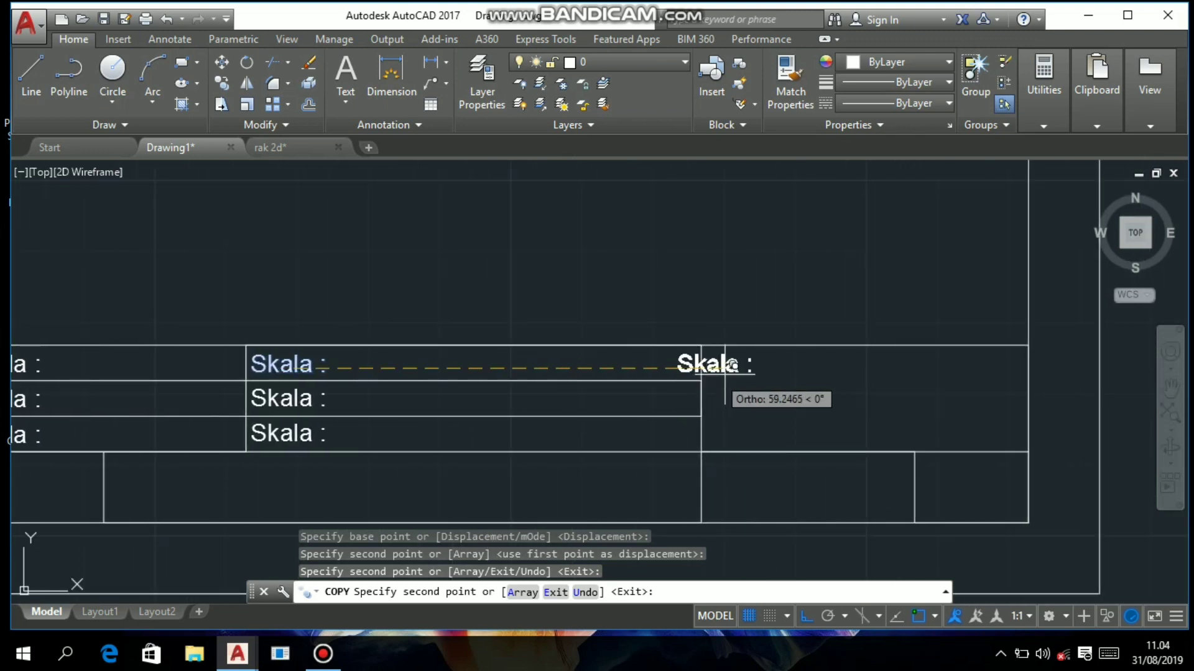
pyautogui.click(754, 364)
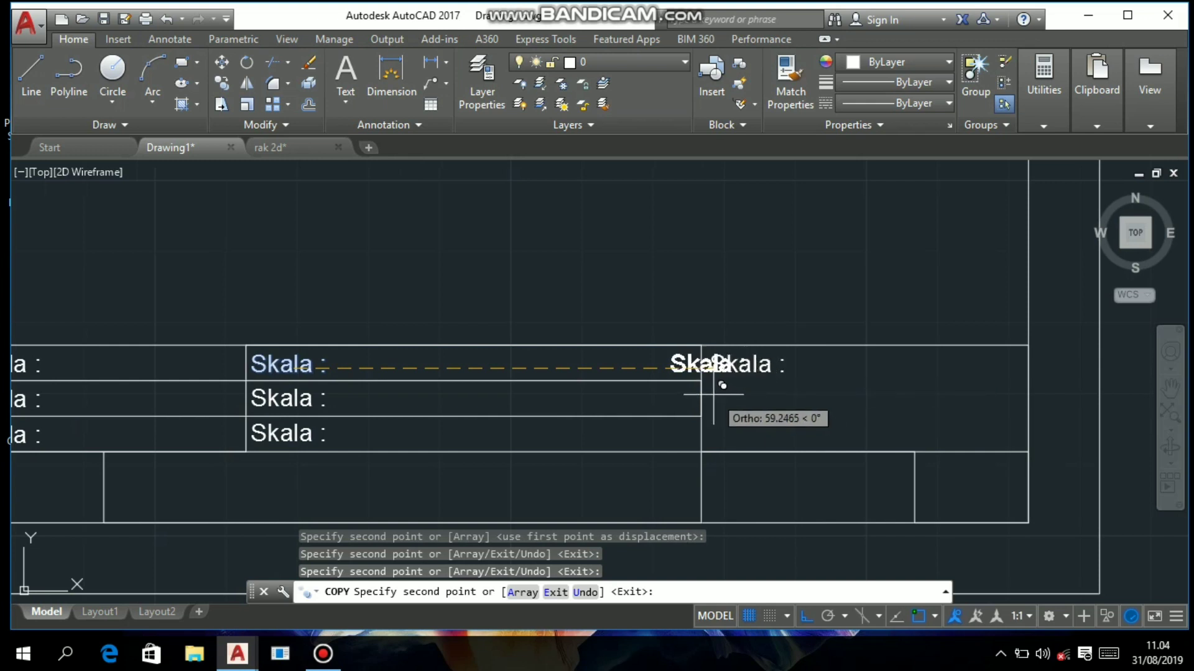
pyautogui.press('F8')
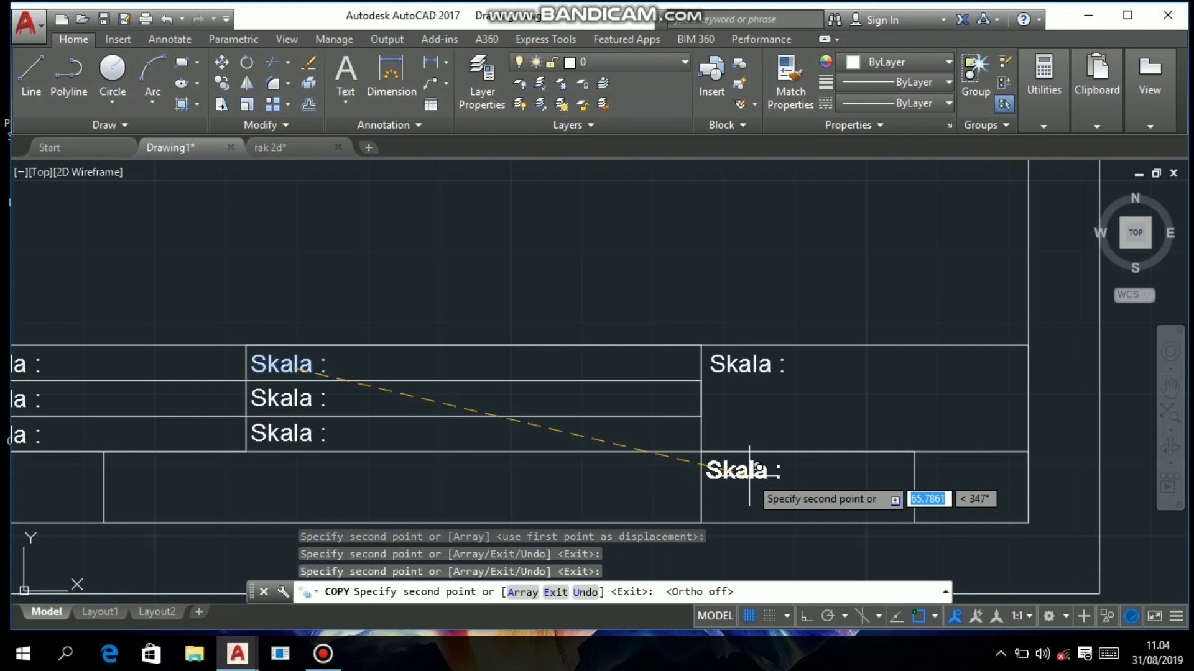
# - Copy the "Skala :" text into the four bottom-row cells of the title block and end the copying
pyautogui.click(755, 467)
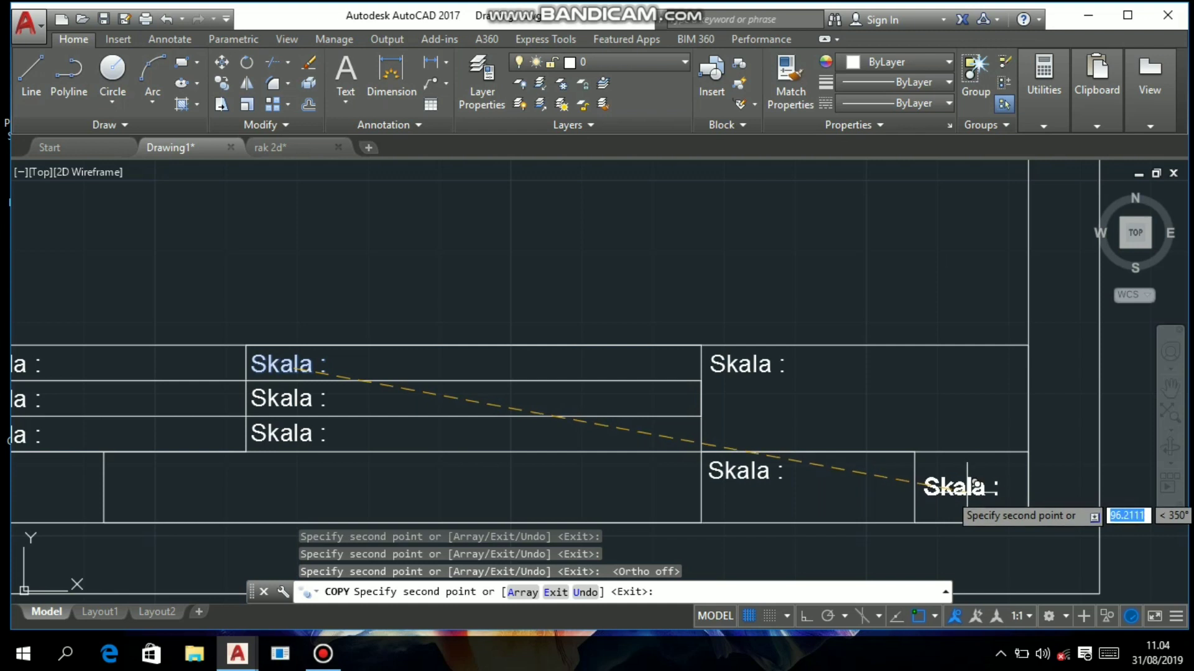
pyautogui.click(967, 486)
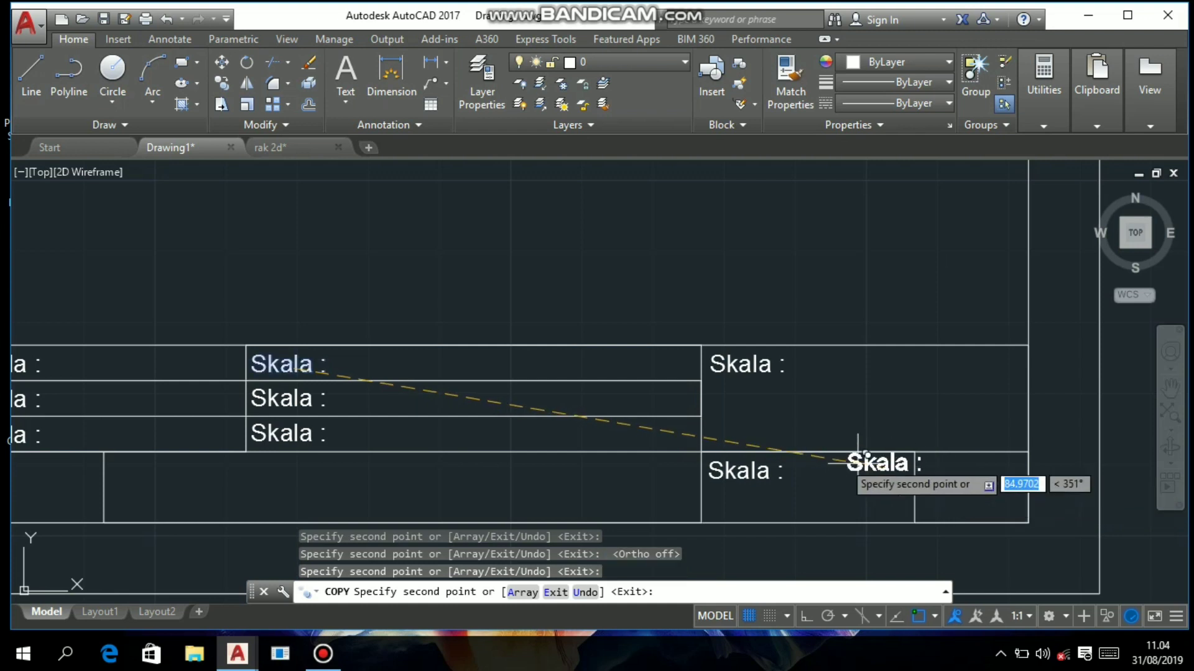
pyautogui.scroll(-2, 646, 432)
pyautogui.moveTo(612, 460)
pyautogui.mouseDown(button='middle')
pyautogui.moveTo(618, 471)
pyautogui.moveTo(730, 390)
pyautogui.mouseUp(button='middle')
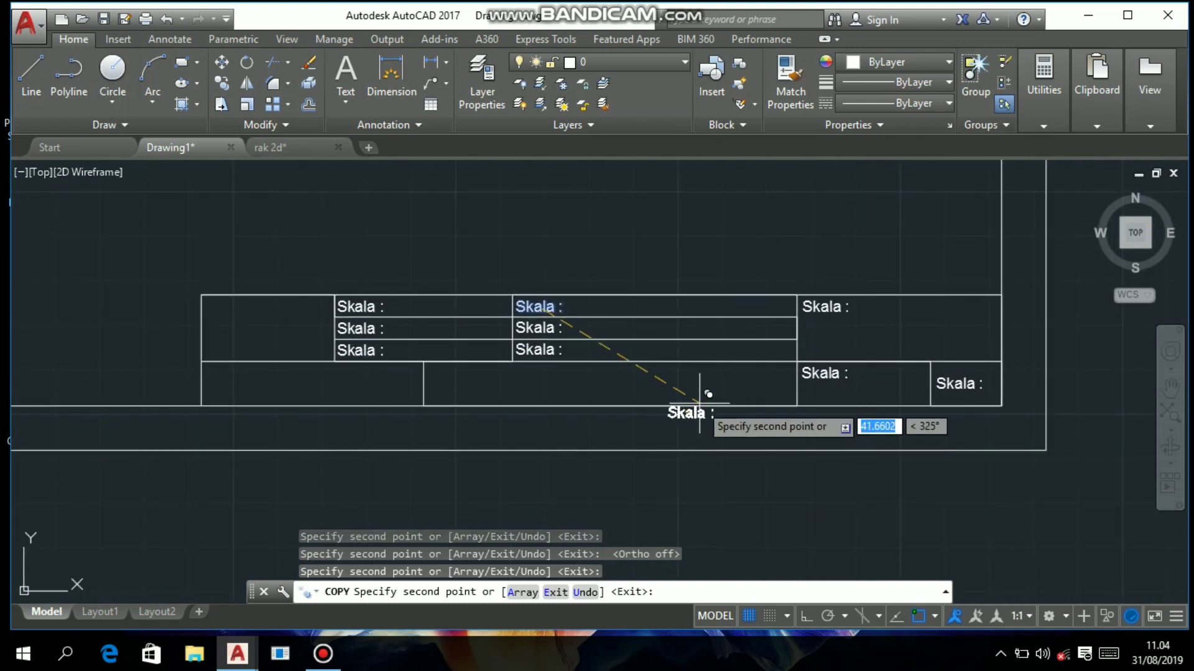
pyautogui.click(460, 381)
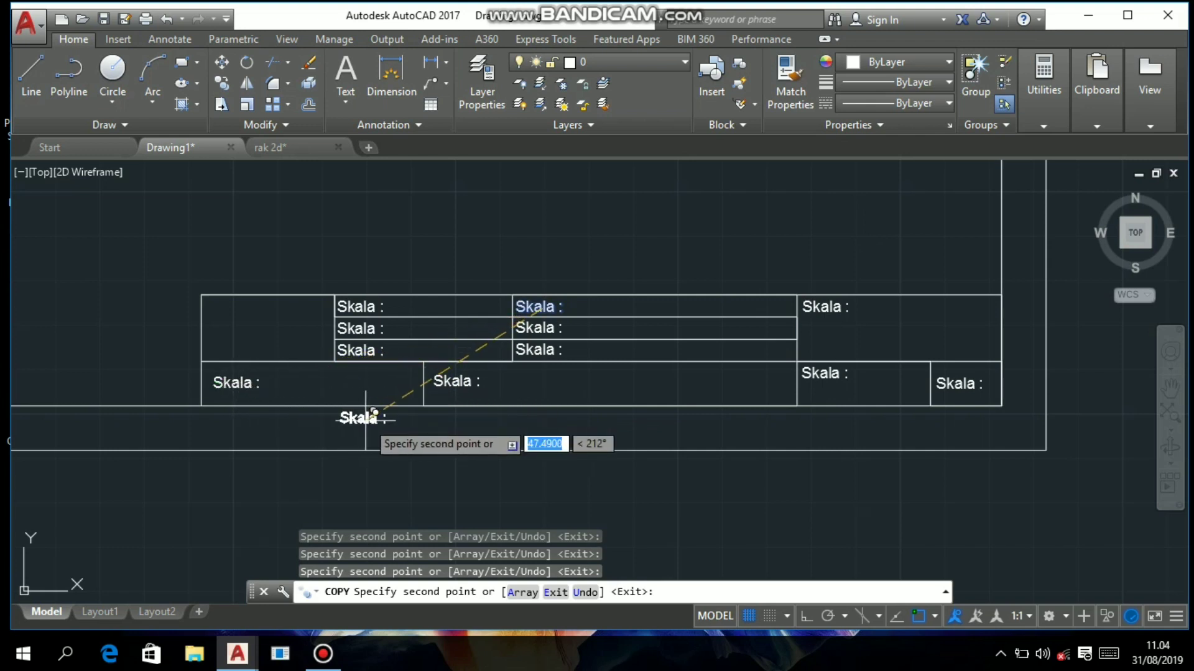
pyautogui.press('Escape')
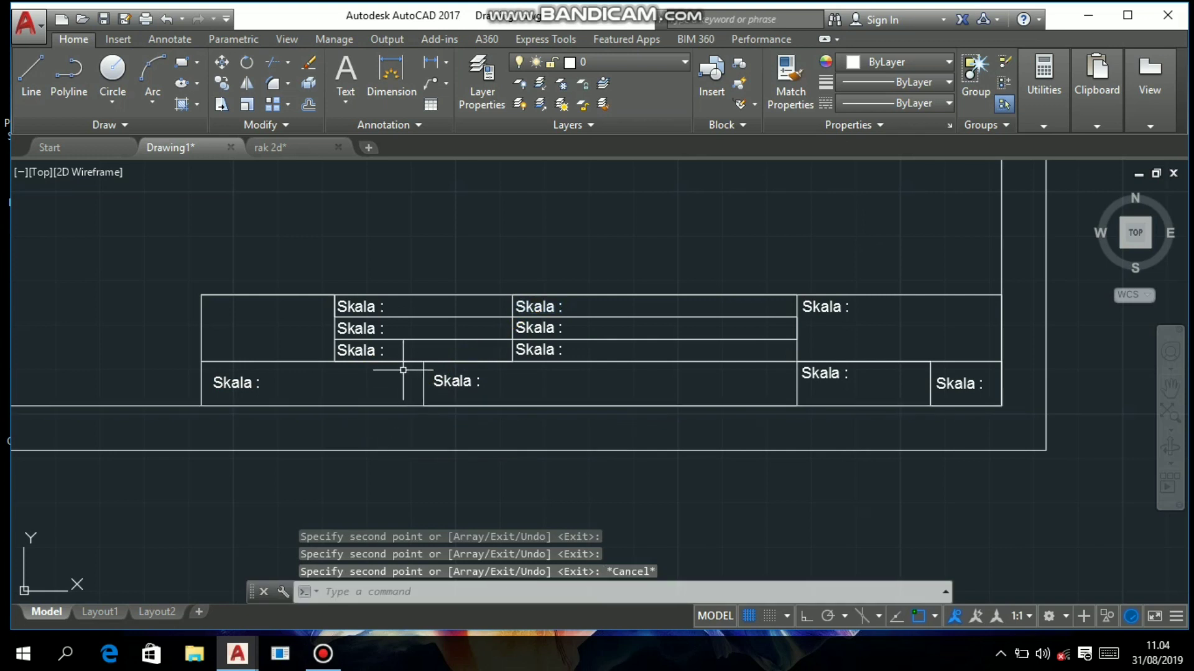
# - Change the "Skala :" text in the middle cell of the first label column to "Satuan :"
pyautogui.doubleClick(373, 333)
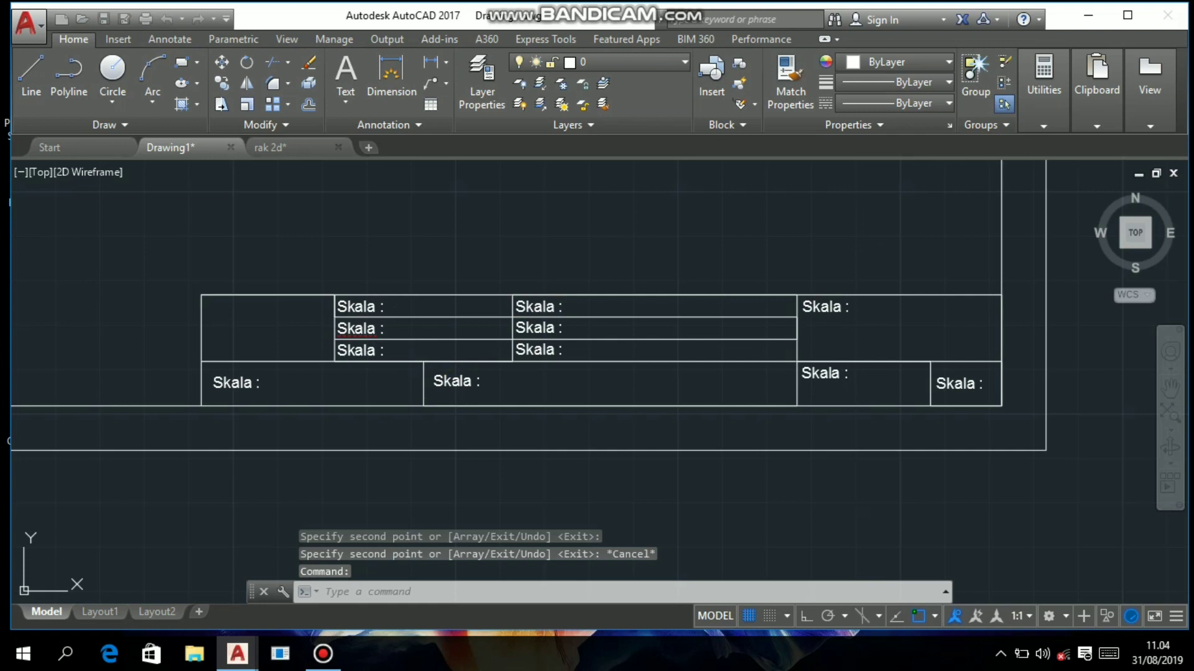
pyautogui.press('BackSpace')
pyautogui.press('BackSpace')
pyautogui.press('BackSpace')
pyautogui.press('BackSpace')
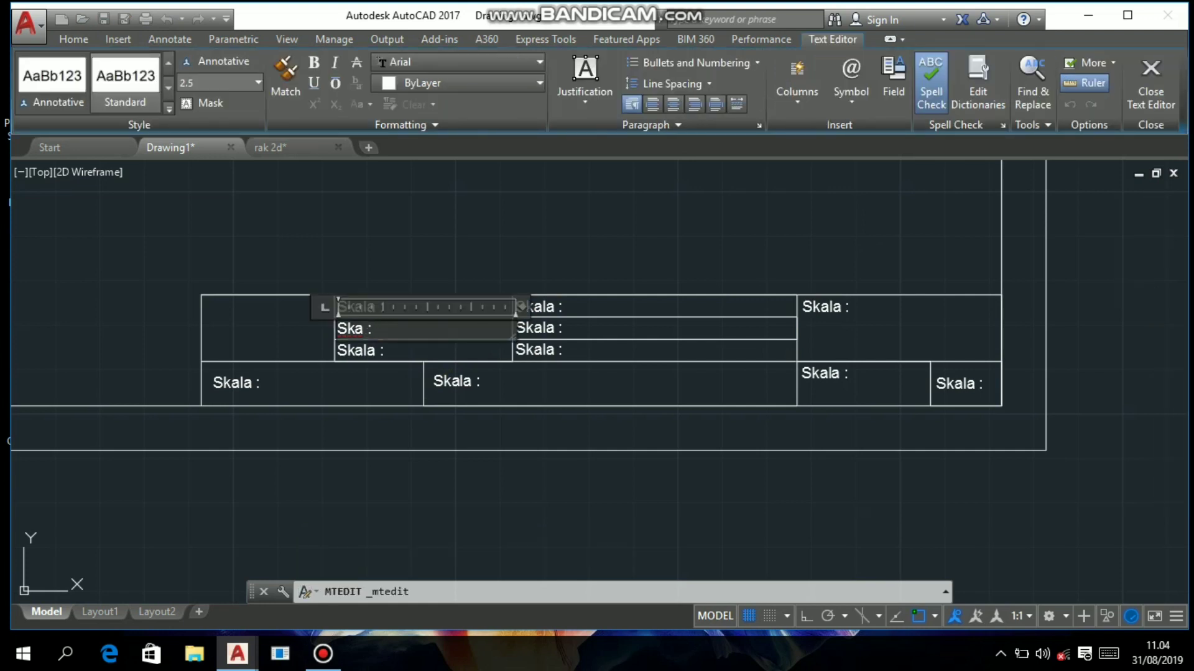
pyautogui.write('atuan')
pyautogui.click(364, 350)
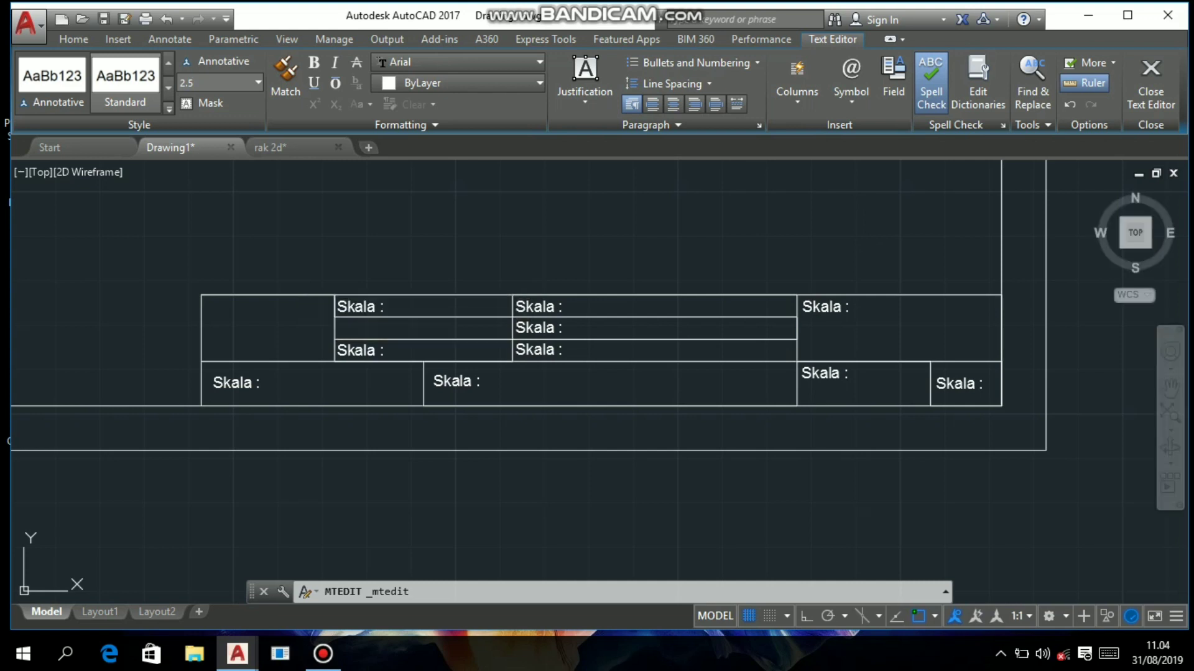
# - Change the "Skala :" text directly below "Satuan :" to "Tanggal :"
pyautogui.doubleClick(363, 350)
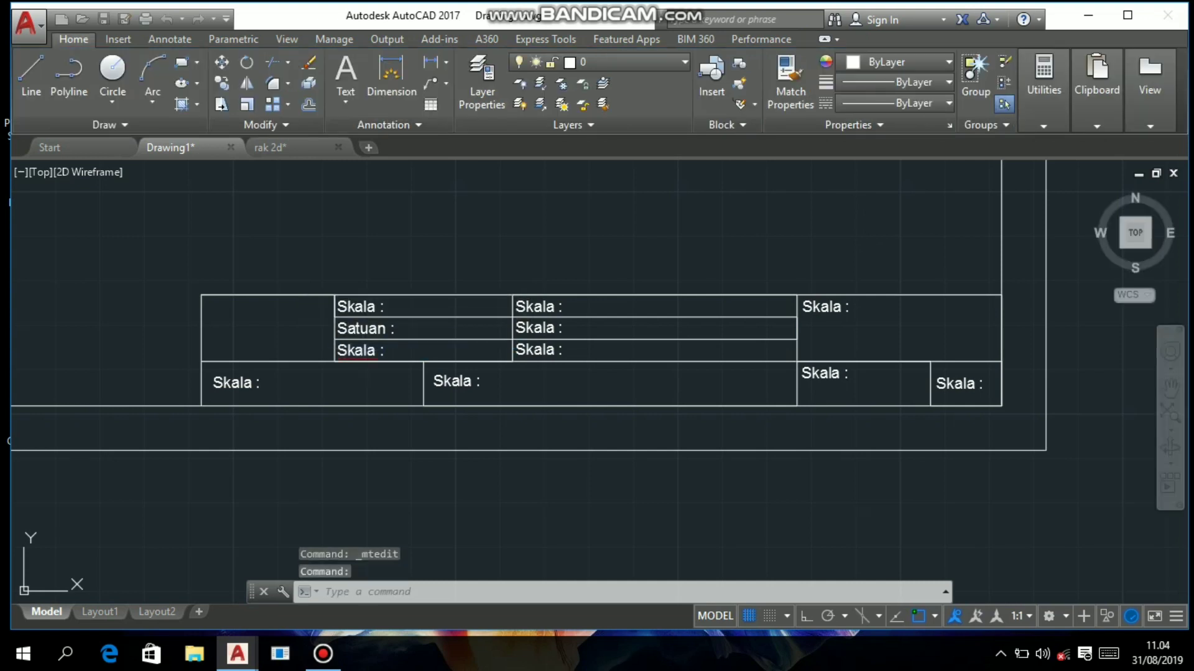
pyautogui.press('BackSpace')
pyautogui.press('BackSpace')
pyautogui.press('BackSpace')
pyautogui.press('BackSpace')
pyautogui.press('BackSpace')
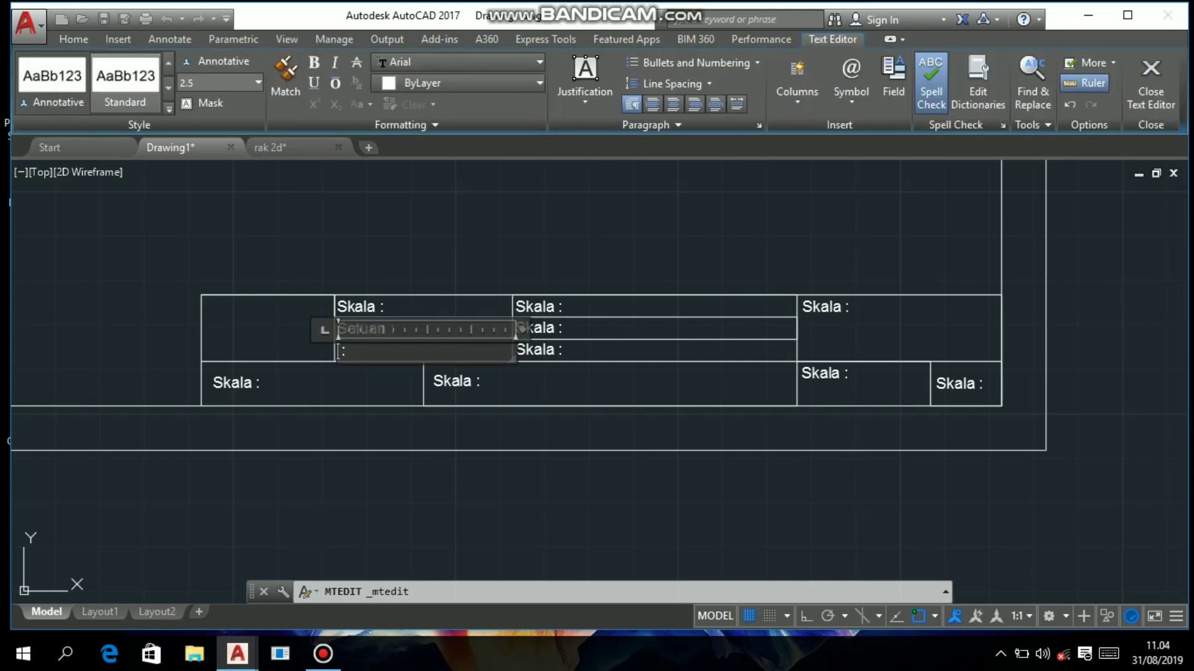
pyautogui.write('Tanggal')
pyautogui.click(400, 279)
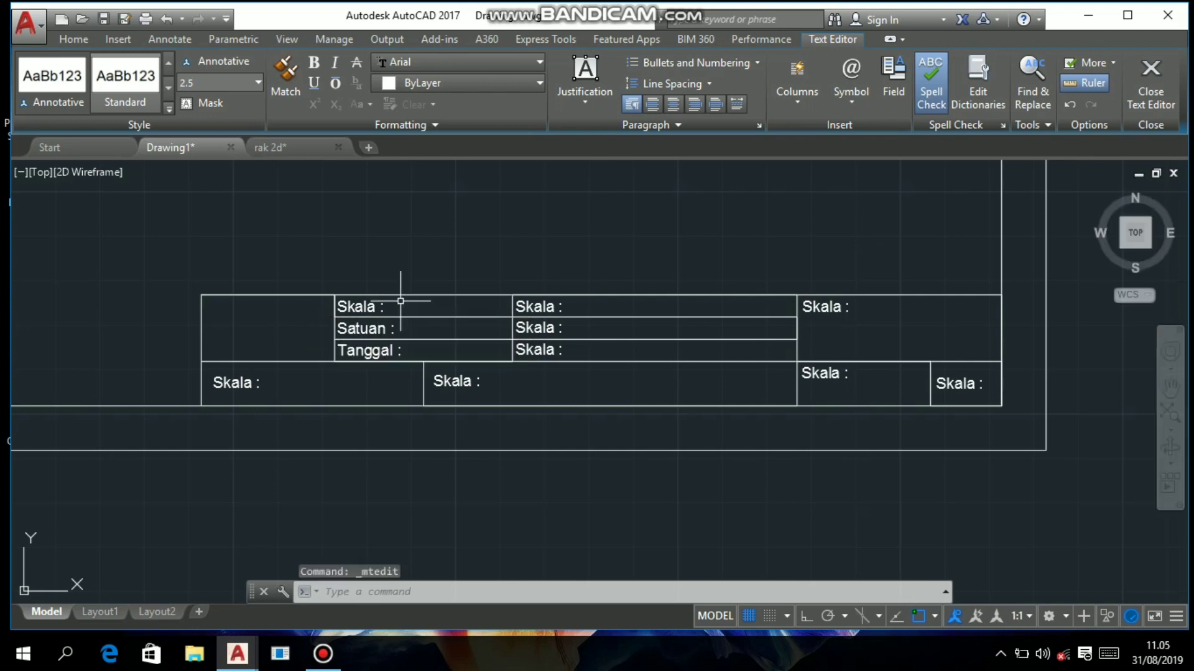
# - Add spaces before the colons of "Satuan :" and the "Skala :" above it to line them up with "Tanggal :"
pyautogui.click(366, 328)
pyautogui.doubleClick(369, 328)
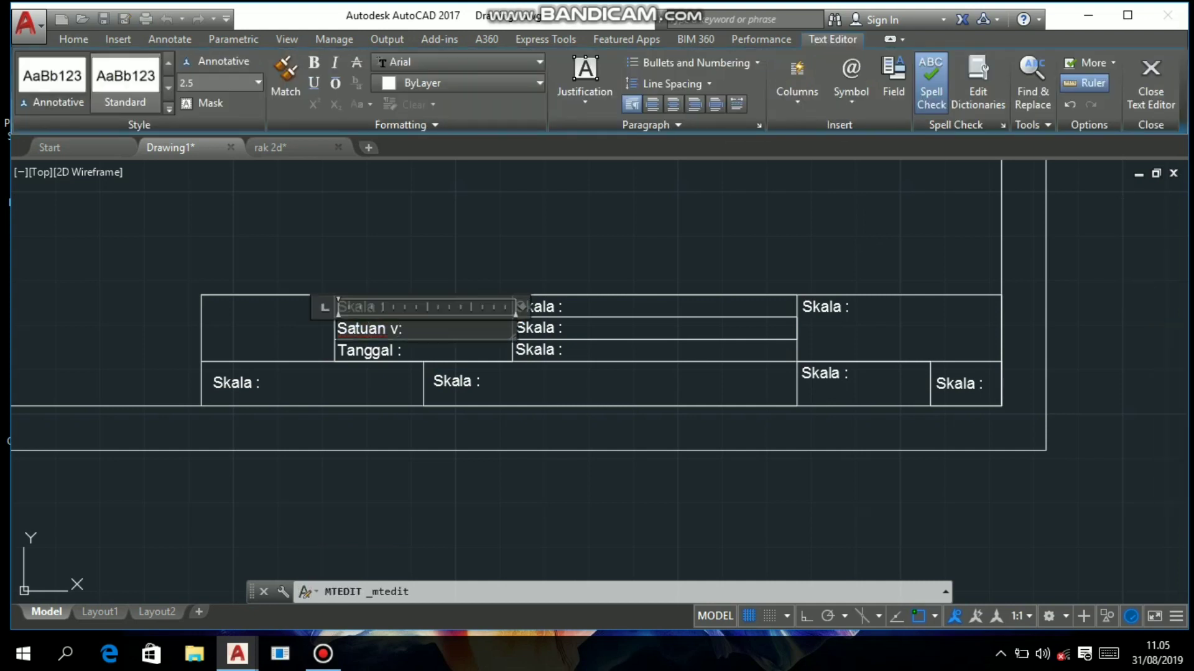
pyautogui.press('BackSpace')
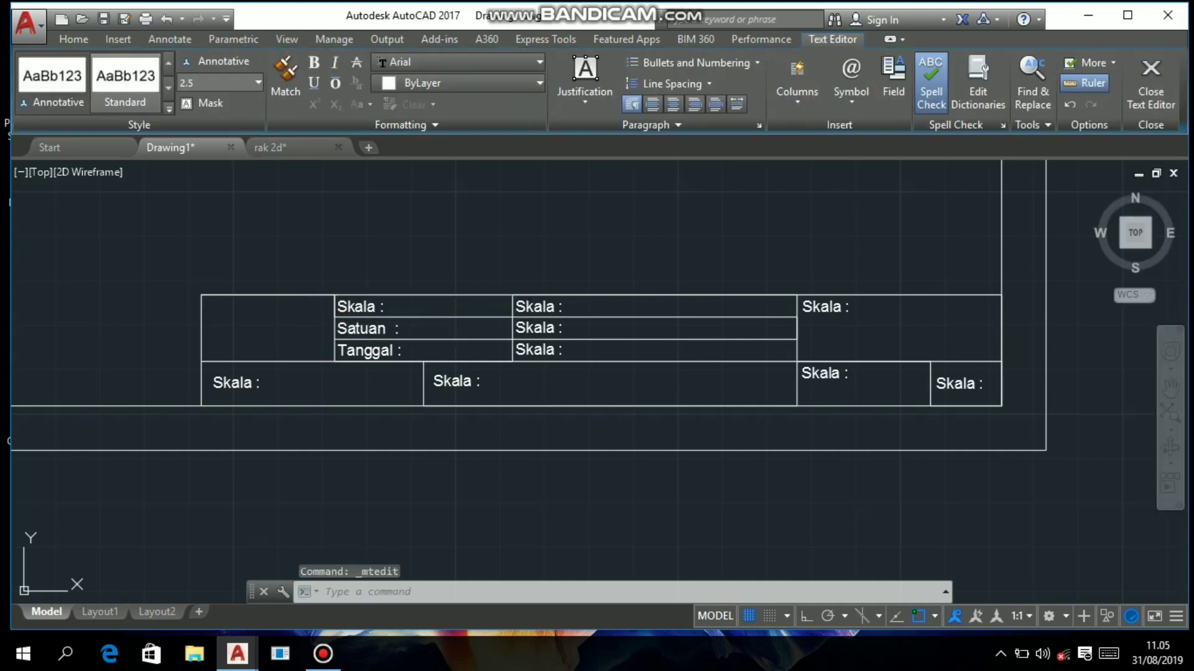
pyautogui.doubleClick(376, 307)
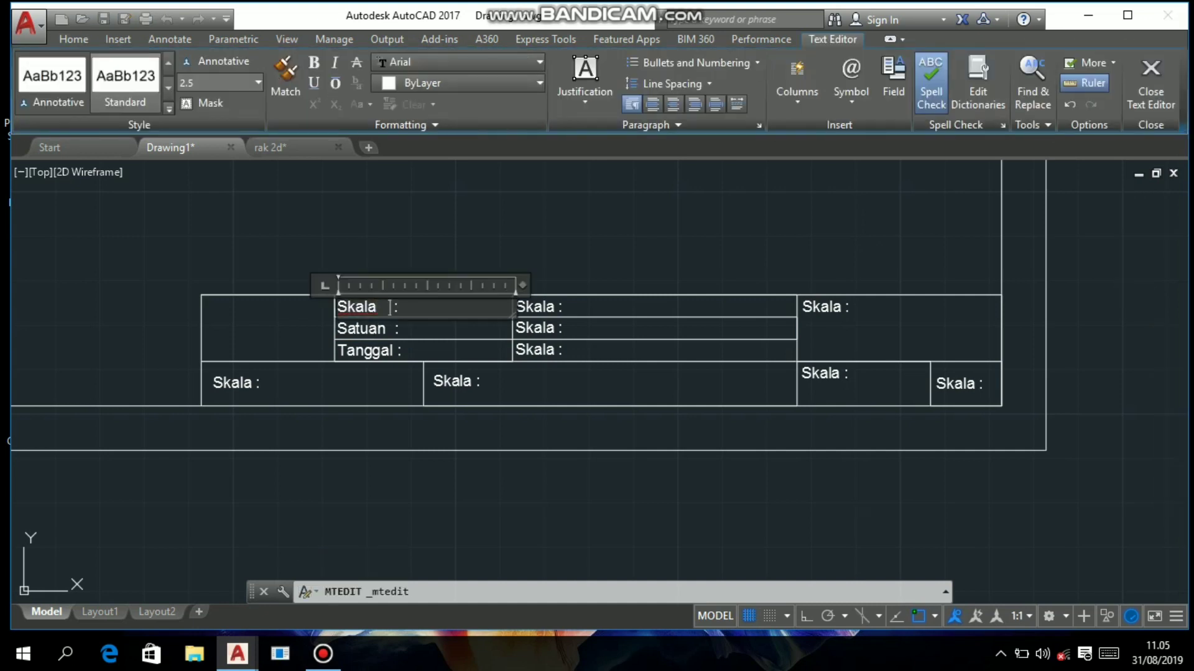
# - Change the "Skala :" text in the top cell of the second label column to "Digambar :"
pyautogui.doubleClick(542, 307)
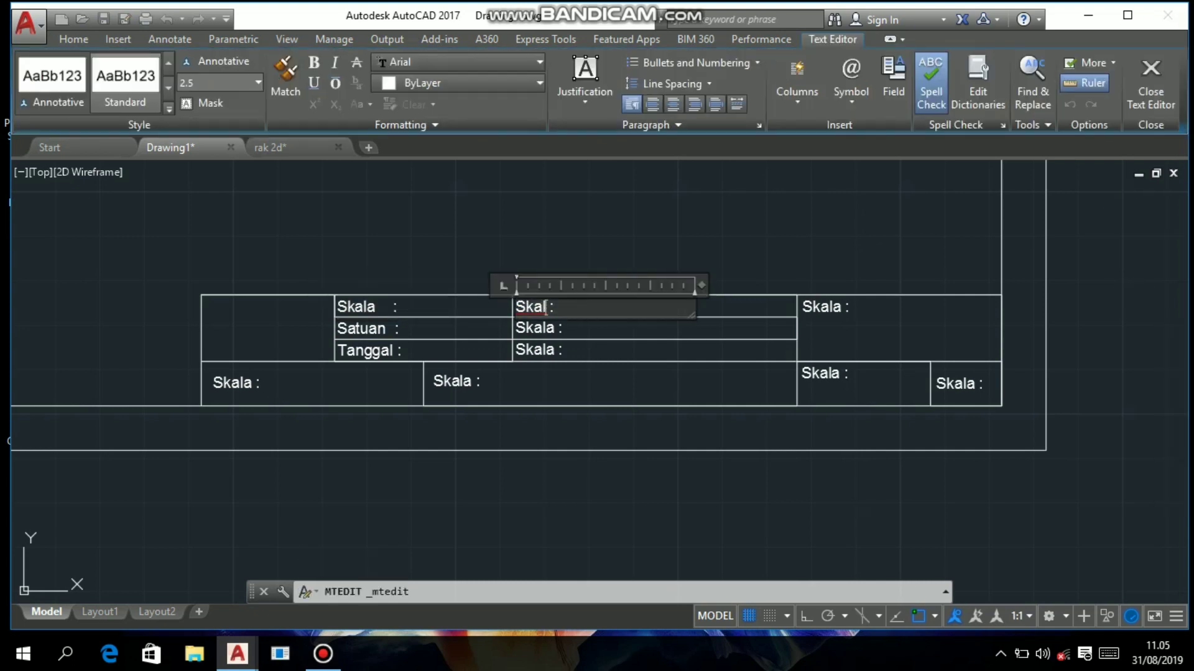
pyautogui.press('BackSpace')
pyautogui.press('BackSpace')
pyautogui.write('dd')
pyautogui.press('BackSpace')
pyautogui.write('Digam')
pyautogui.press('Escape')
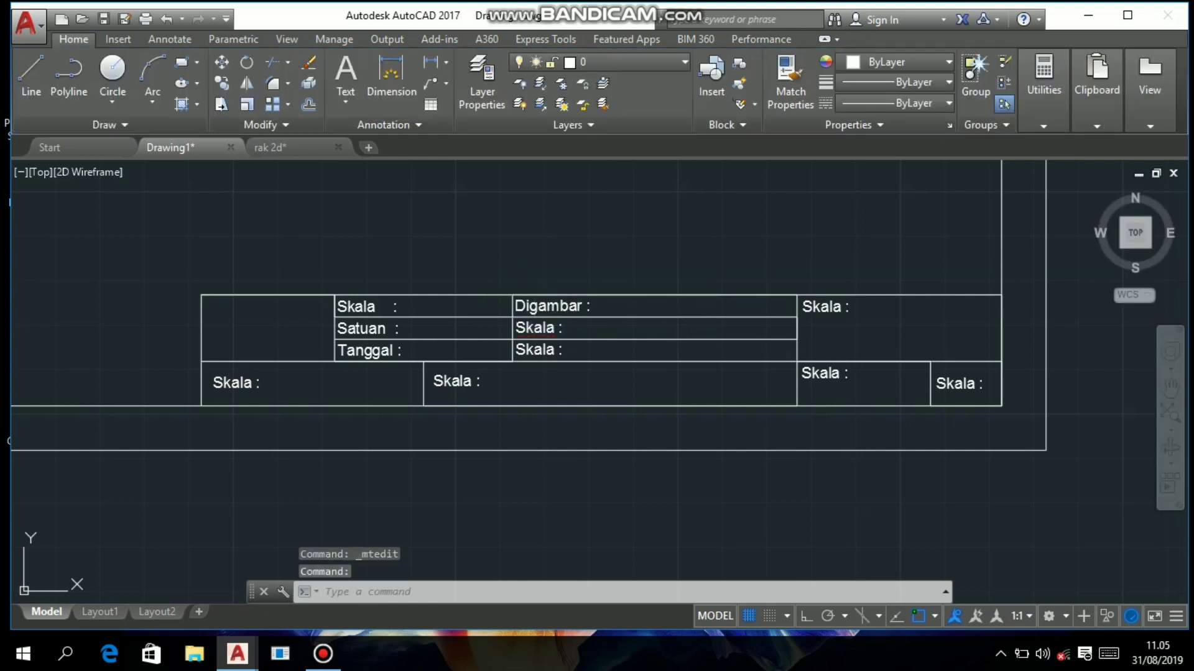
# - Change the text below "Digambar :" to "Kelas :", spacing its colon to line up with the one above
pyautogui.doubleClick(553, 327)
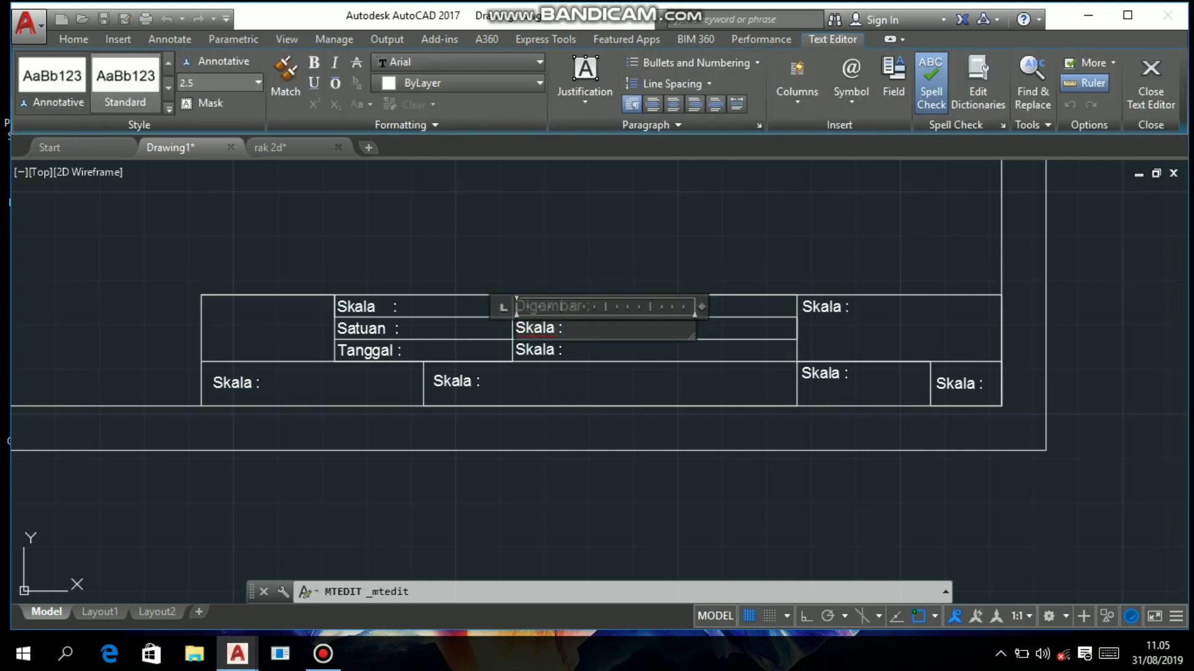
pyautogui.press('BackSpace')
pyautogui.press('BackSpace')
pyautogui.press('BackSpace')
pyautogui.write('Kelas')
pyautogui.click(545, 350)
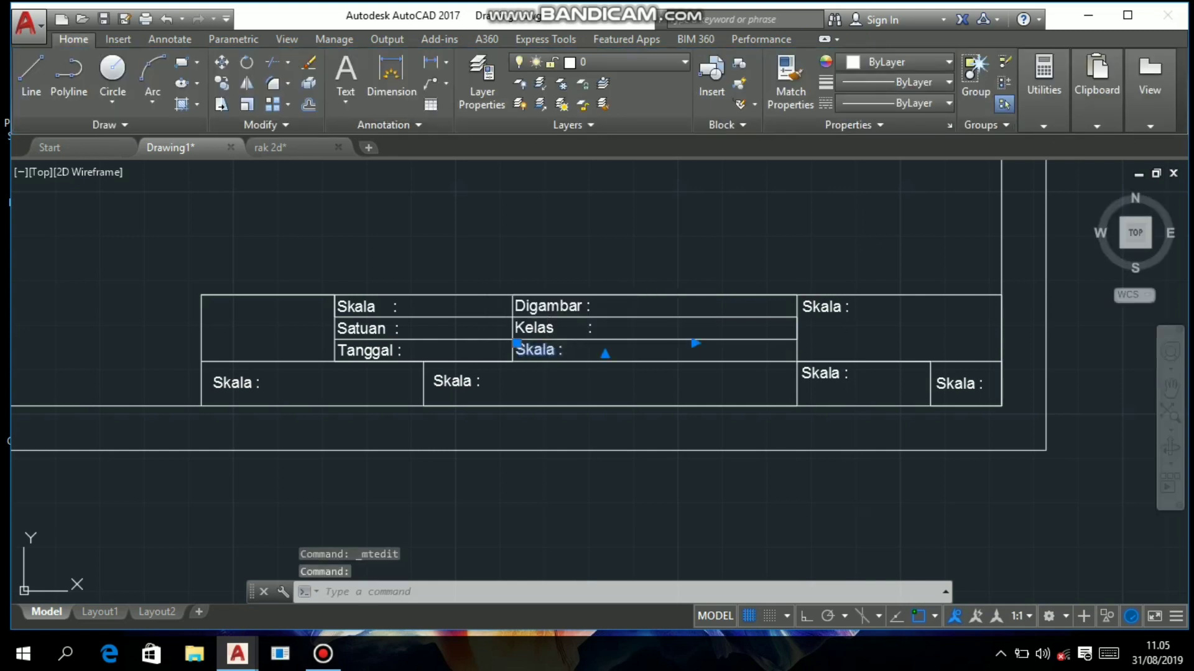
# - Change the text below "Kelas :" to "Diperiksa :", with its colon lined up with those above
pyautogui.doubleClick(545, 350)
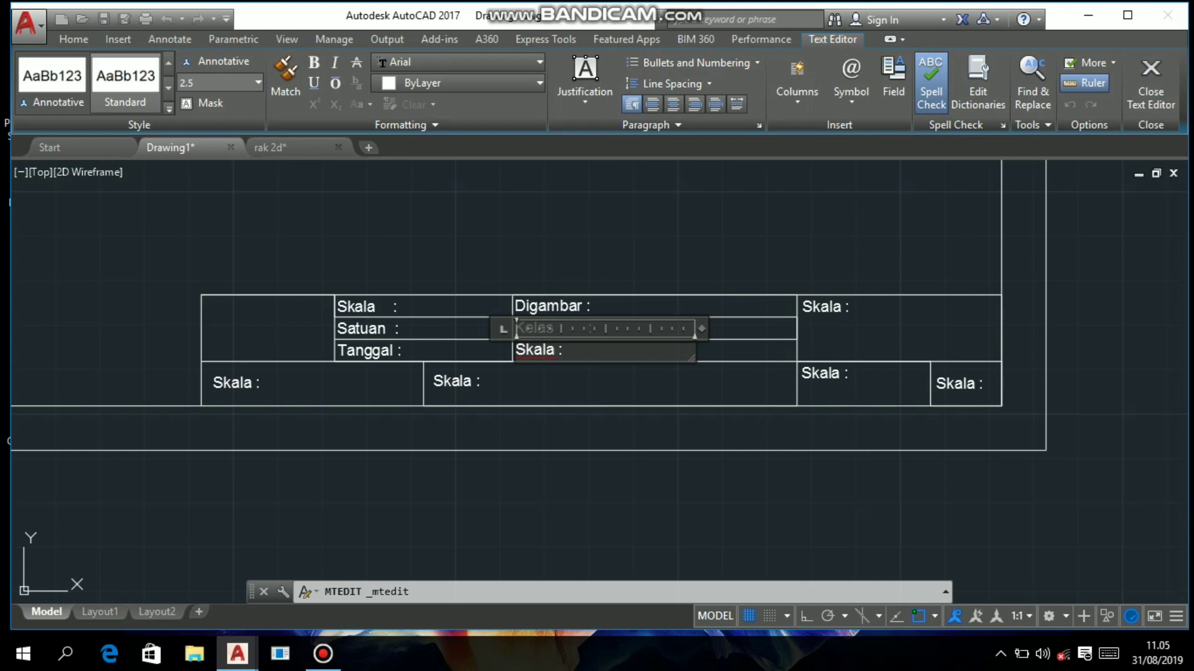
pyautogui.press('BackSpace')
pyautogui.press('BackSpace')
pyautogui.press('BackSpace')
pyautogui.press('BackSpace')
pyautogui.press('BackSpace')
pyautogui.write('Diperiksa')
pyautogui.click(659, 373)
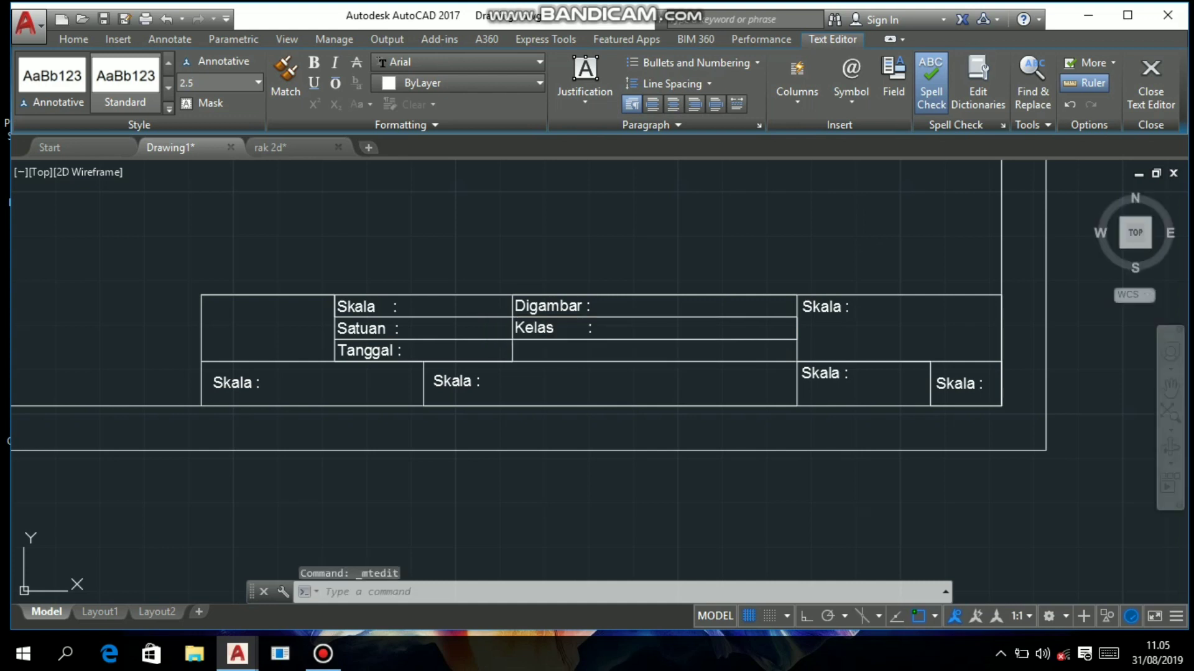
# - Change the "Skala :" text in the title block's large upper-right cell to "Keterangan :"
pyautogui.doubleClick(830, 307)
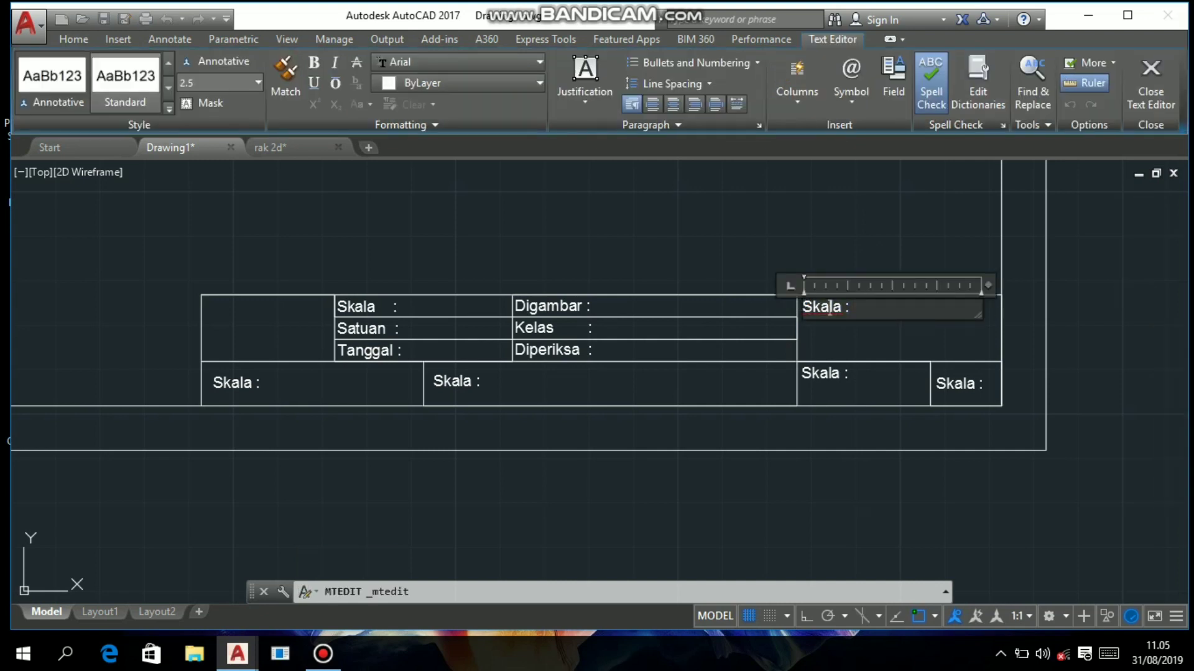
pyautogui.press('BackSpace')
pyautogui.press('BackSpace')
pyautogui.press('BackSpace')
pyautogui.press('BackSpace')
pyautogui.press('BackSpace')
pyautogui.write('Keterangan')
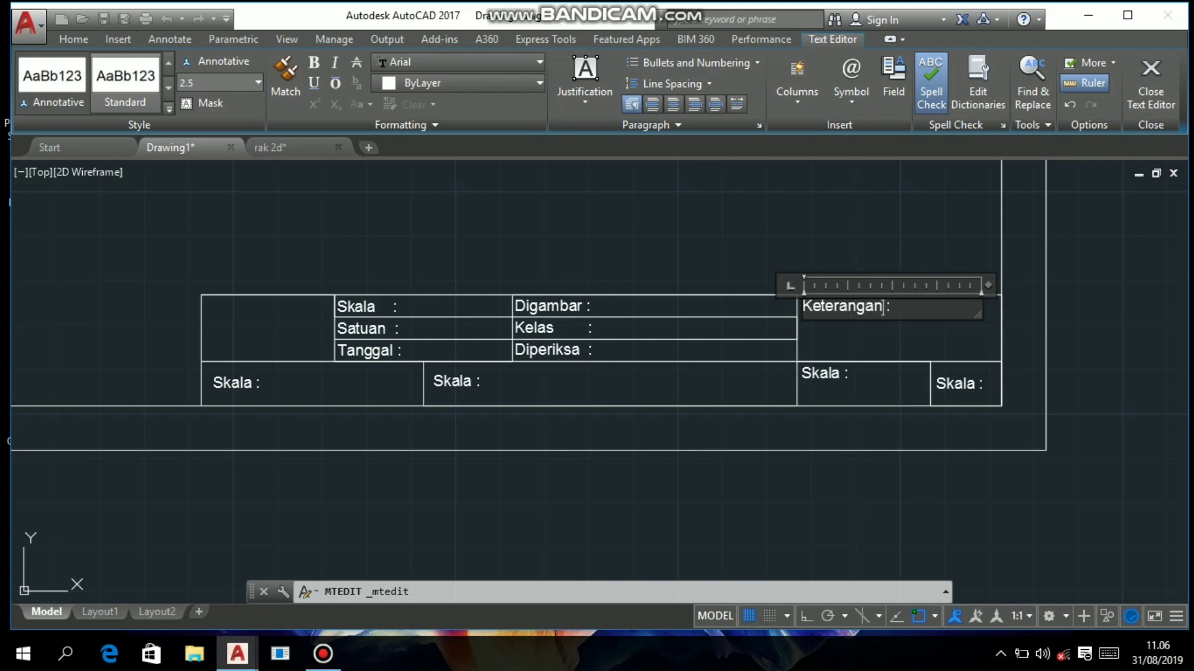
pyautogui.click(945, 381)
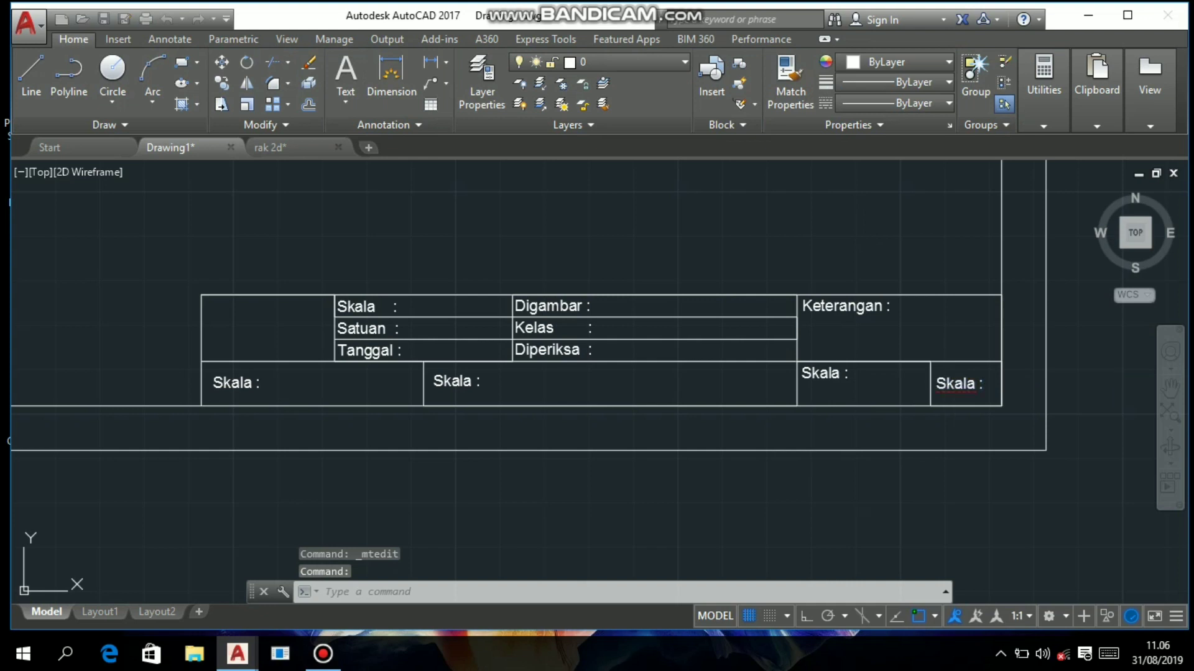
# - Replace the text in the title block's lower-right corner cell with "A4" and move it slightly right within the cell
pyautogui.doubleClick(951, 382)
pyautogui.hotkey('ctrl', 'a')
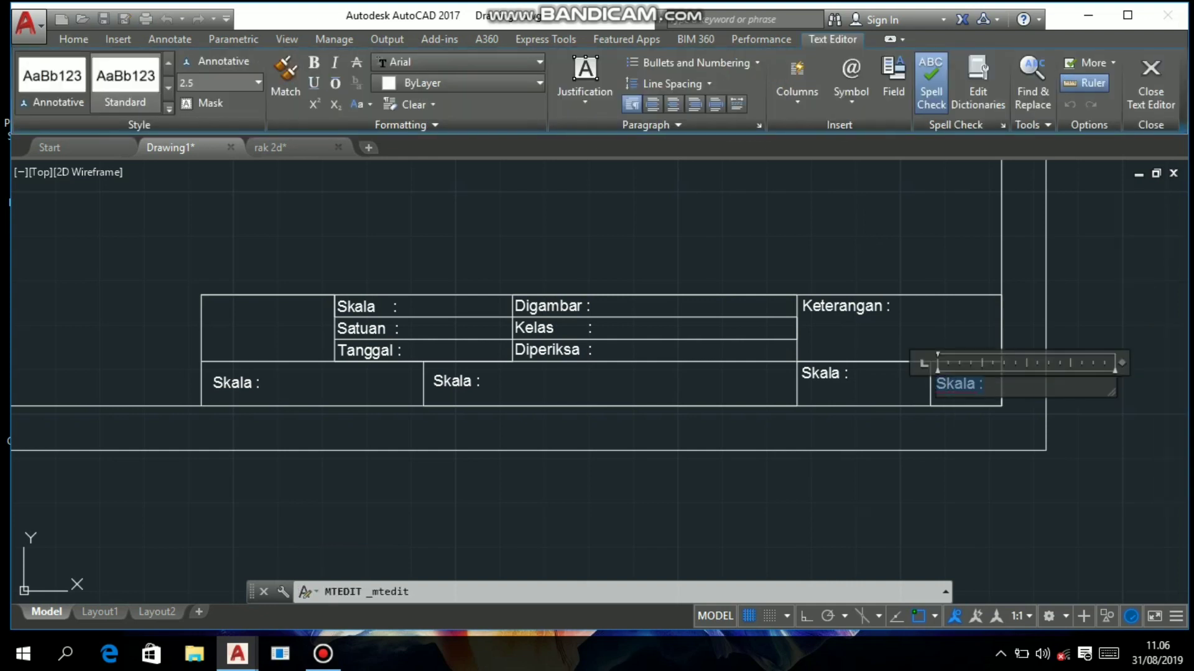
pyautogui.write('A4')
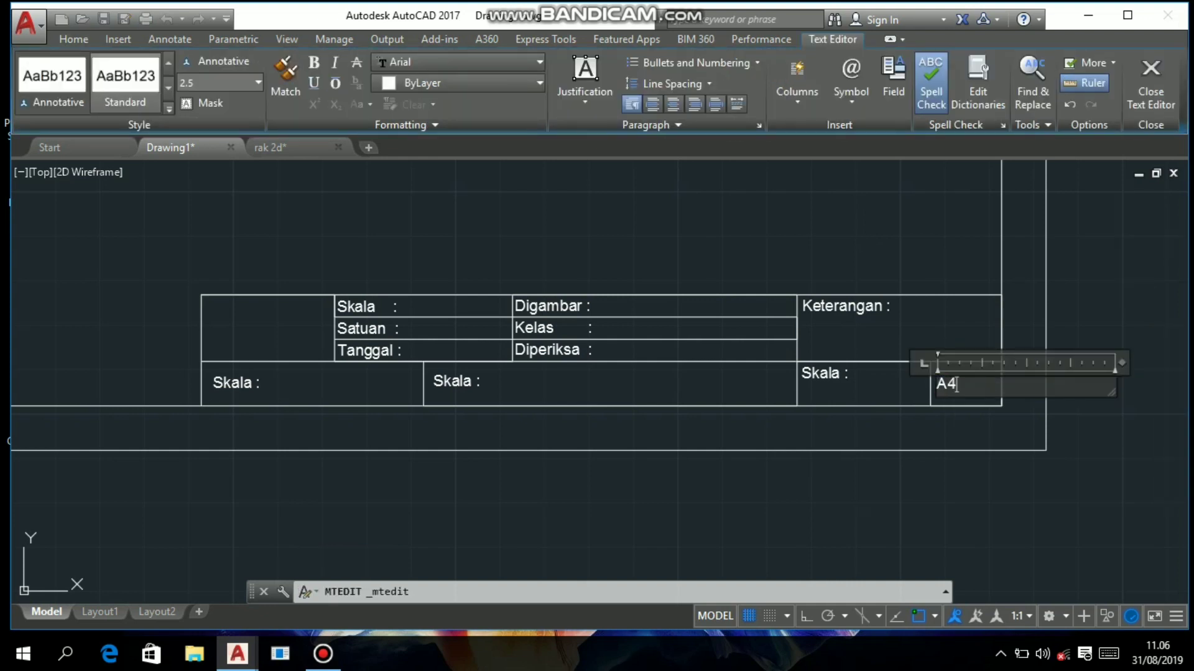
pyautogui.click(925, 458)
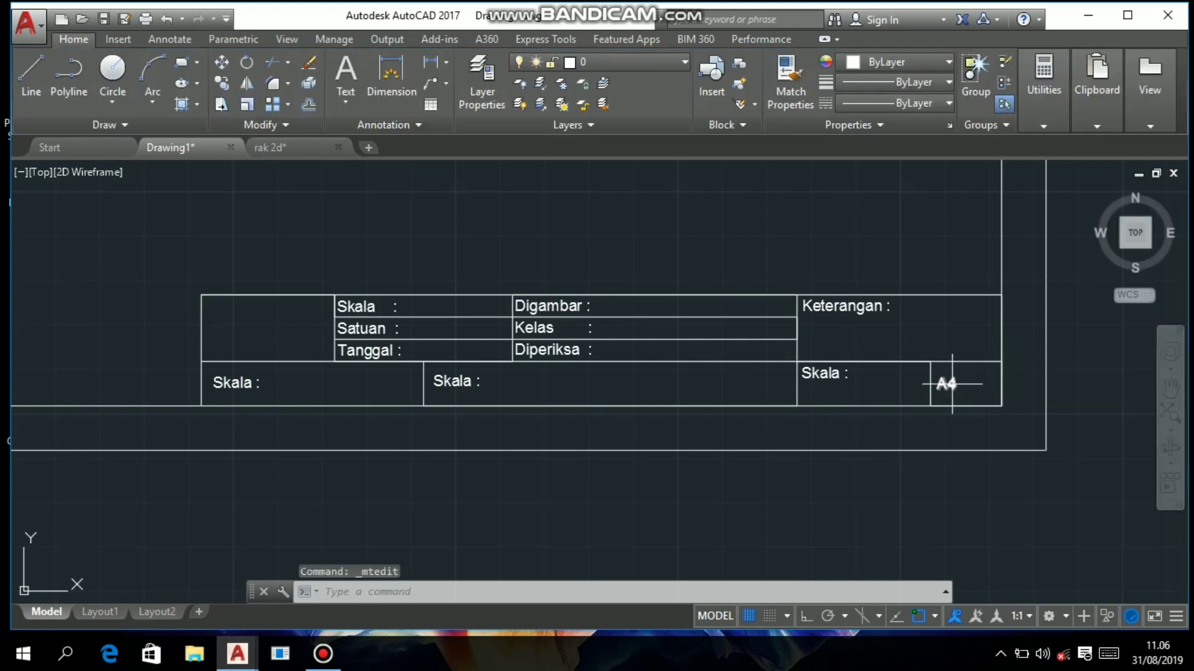
pyautogui.doubleClick(949, 384)
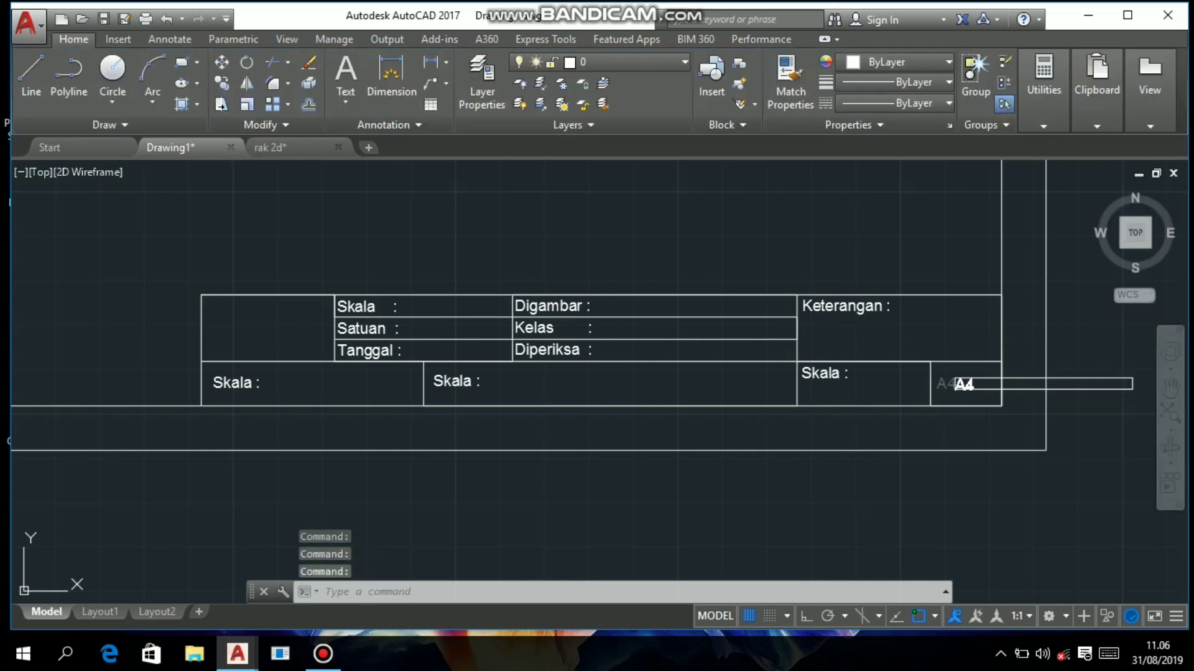
pyautogui.moveTo(966, 384); pyautogui.dragTo(963, 386)
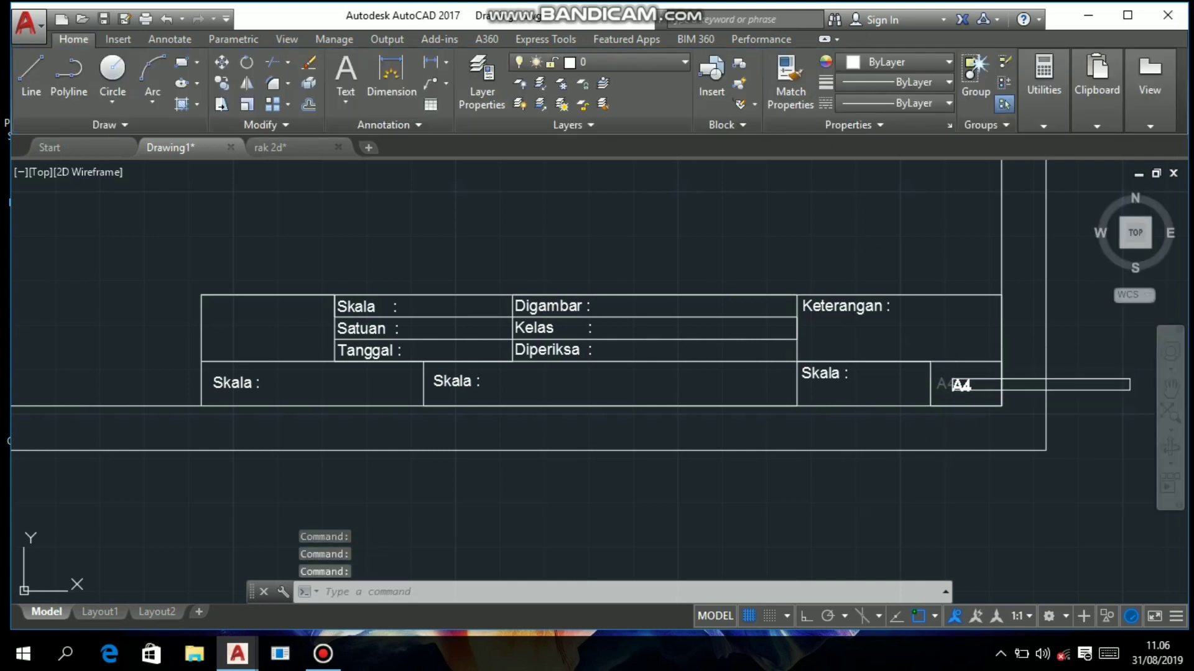
# - Set the text height of the "A4" label to 4 and finish editing it
pyautogui.doubleClick(960, 386)
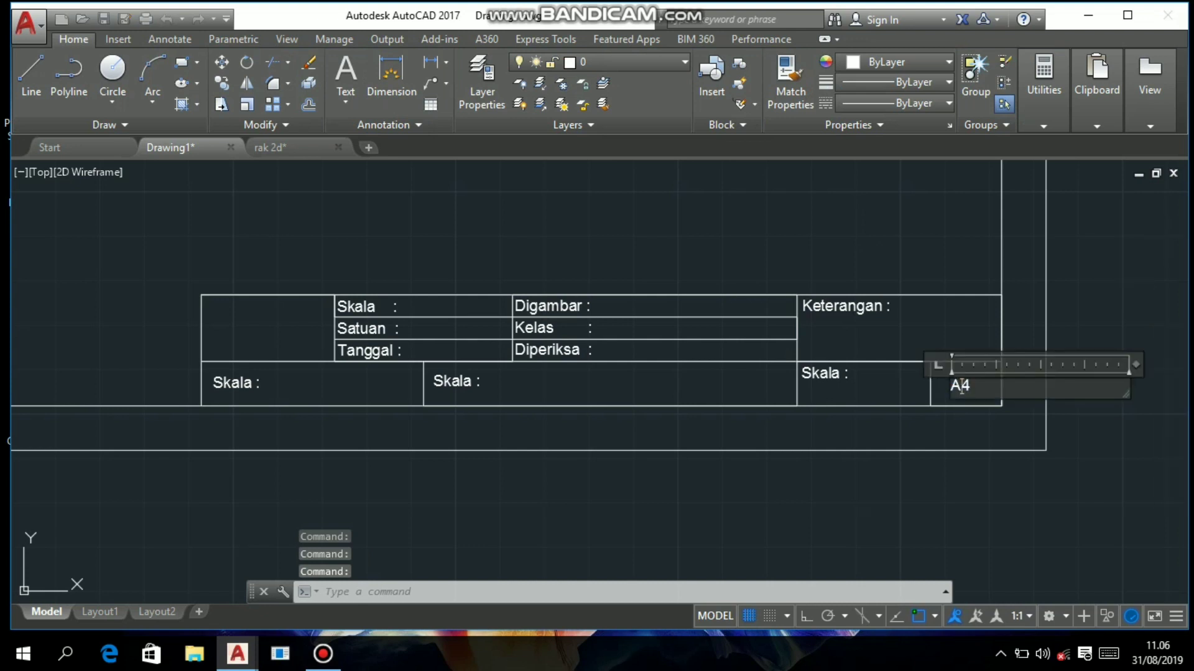
pyautogui.hotkey('ctrl', 'a')
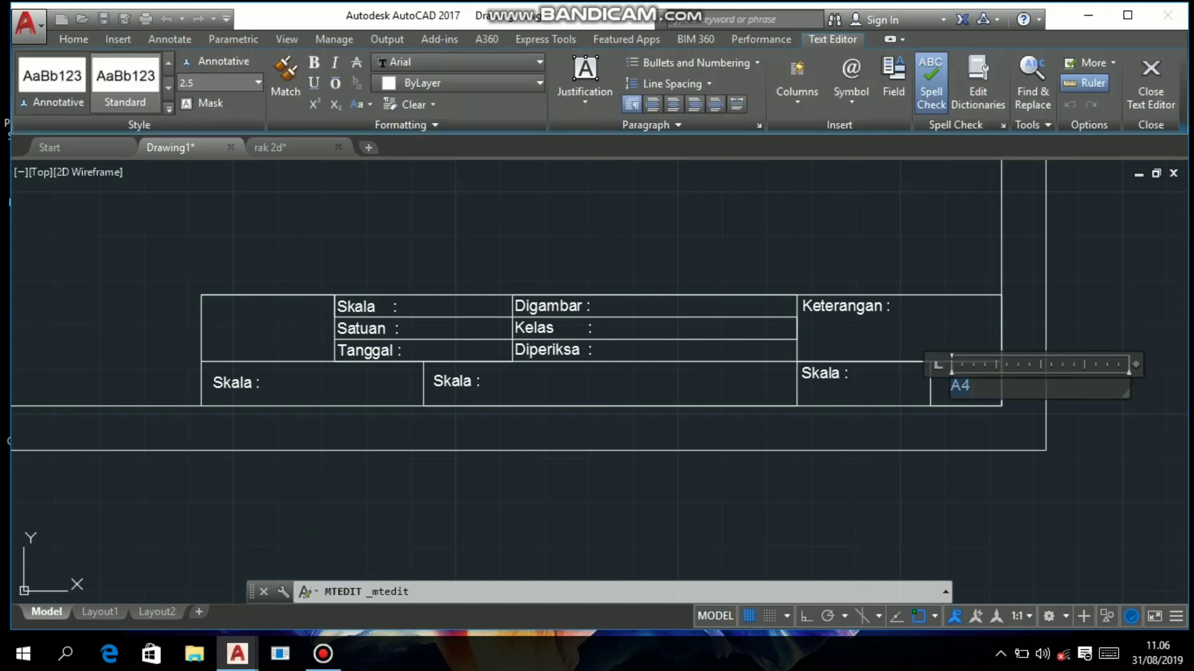
pyautogui.click(258, 83)
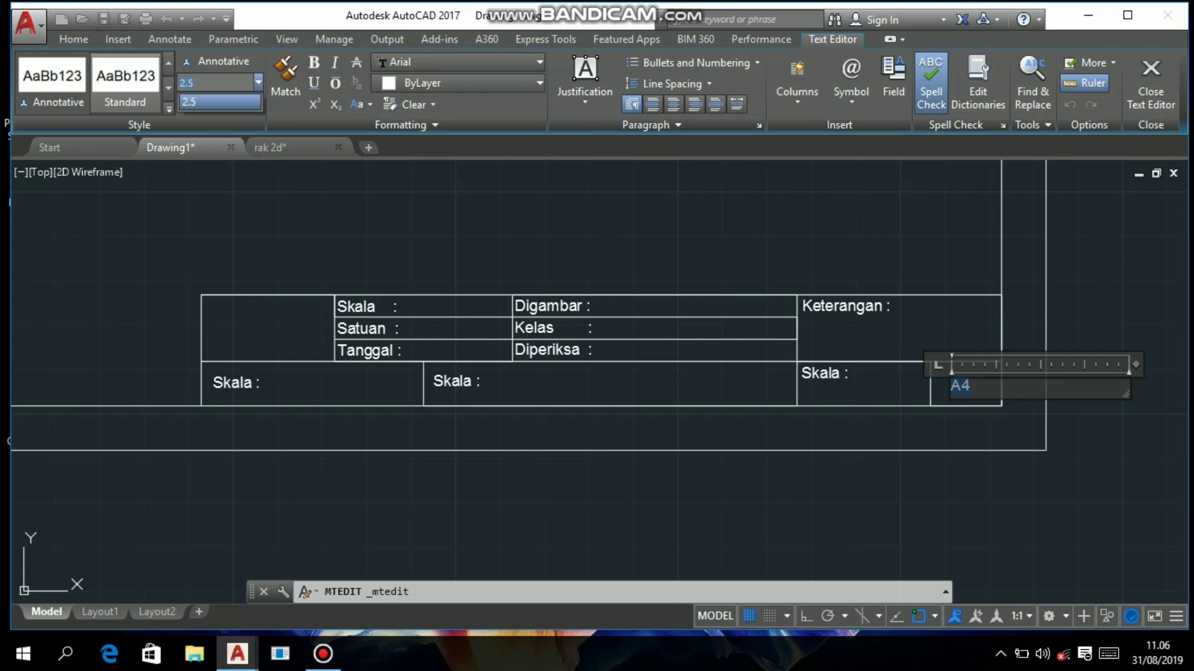
pyautogui.press('Return')
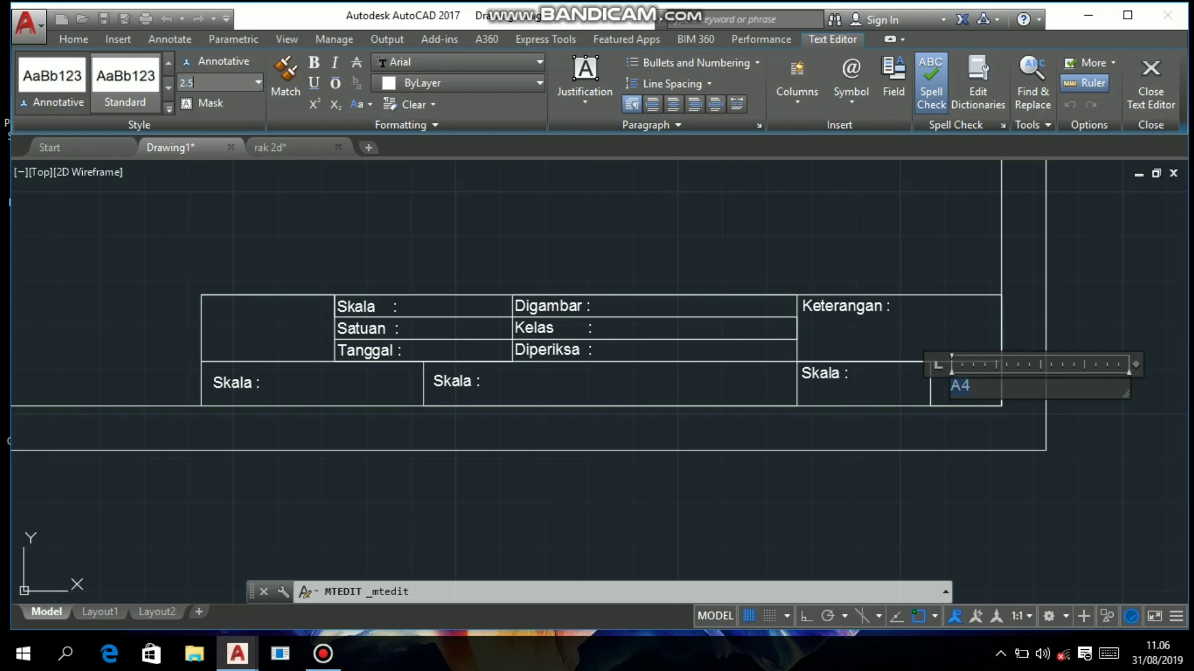
pyautogui.press('BackSpace')
pyautogui.press('BackSpace')
pyautogui.press('BackSpace')
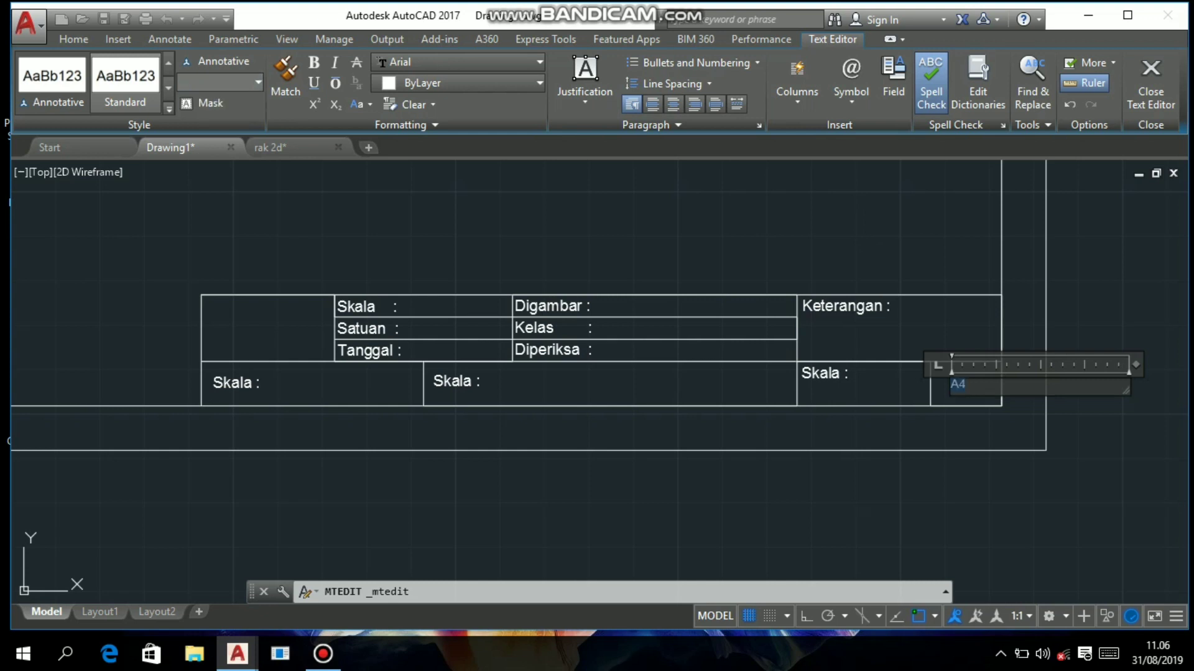
pyautogui.write('44')
pyautogui.press('BackSpace')
pyautogui.write('2')
pyautogui.press('Return')
pyautogui.press('BackSpace')
pyautogui.write('A4')
pyautogui.hotkey('ctrl', 'a')
pyautogui.write('4')
pyautogui.press('Return')
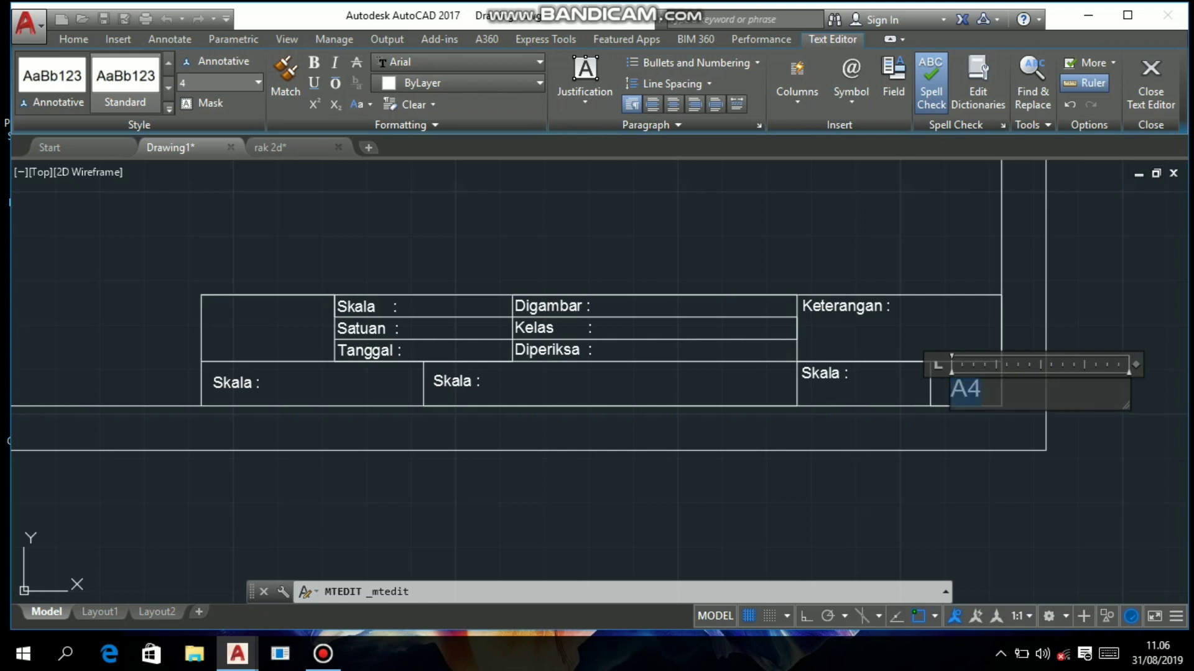
pyautogui.hotkey('ctrl', 'Return')
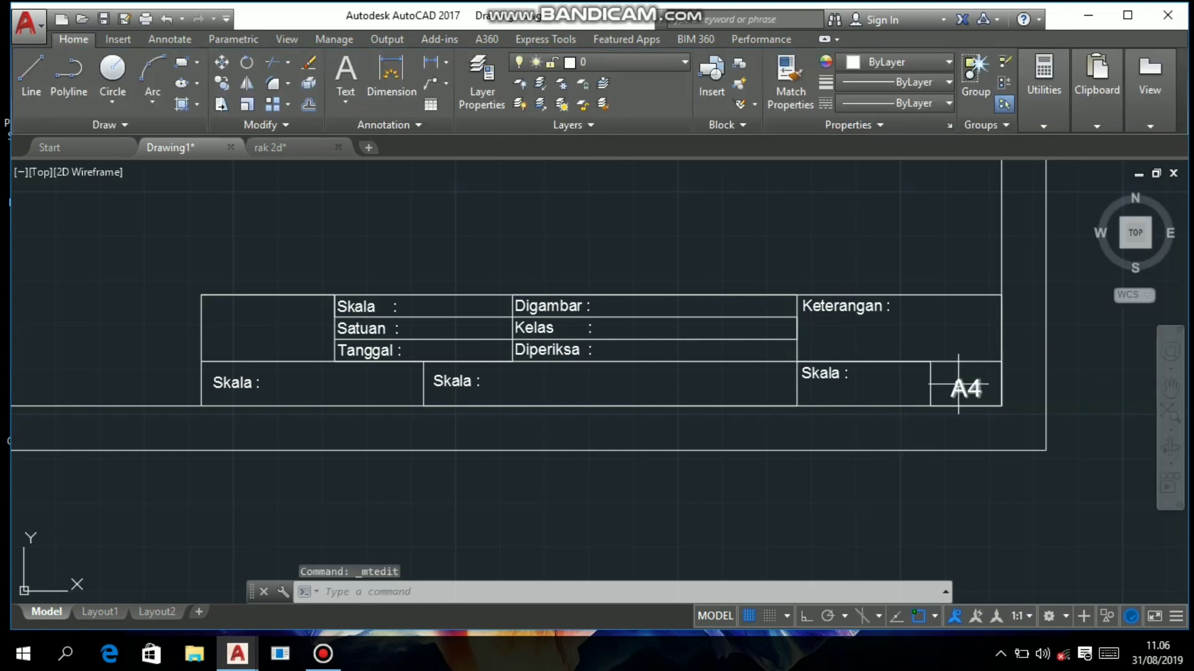
# - Move the "A4" label slightly up and left to center it in the title block's lower-right corner cell
pyautogui.click(968, 390)
pyautogui.doubleClick(968, 388)
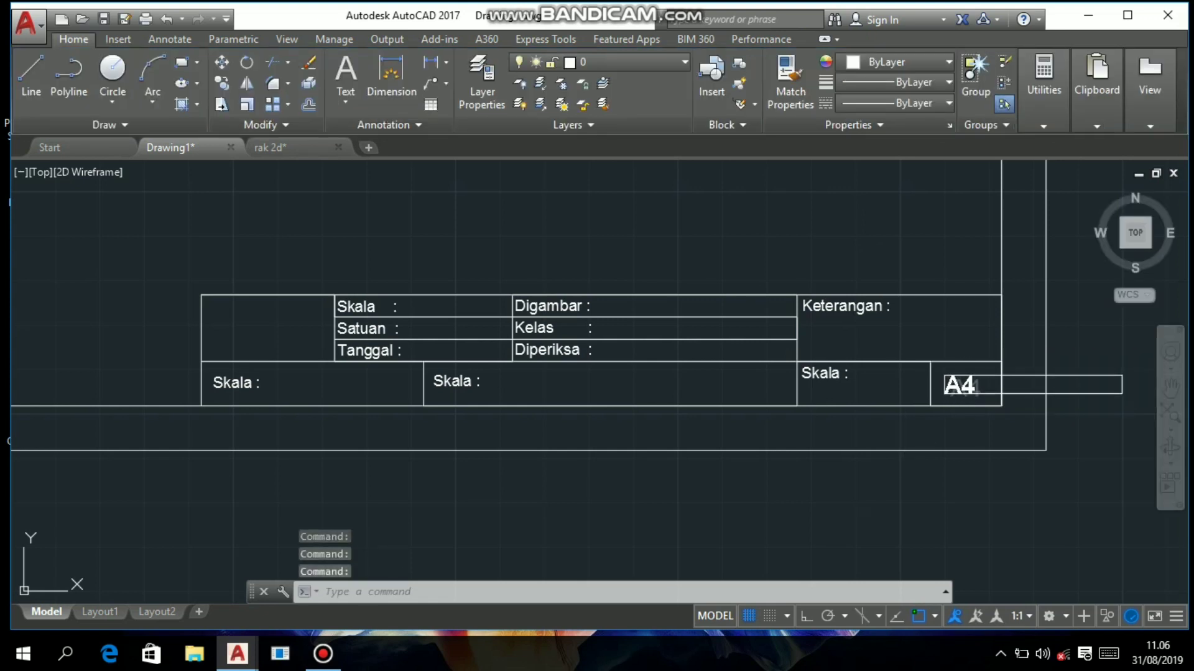
pyautogui.hotkey('ctrl', 'Return')
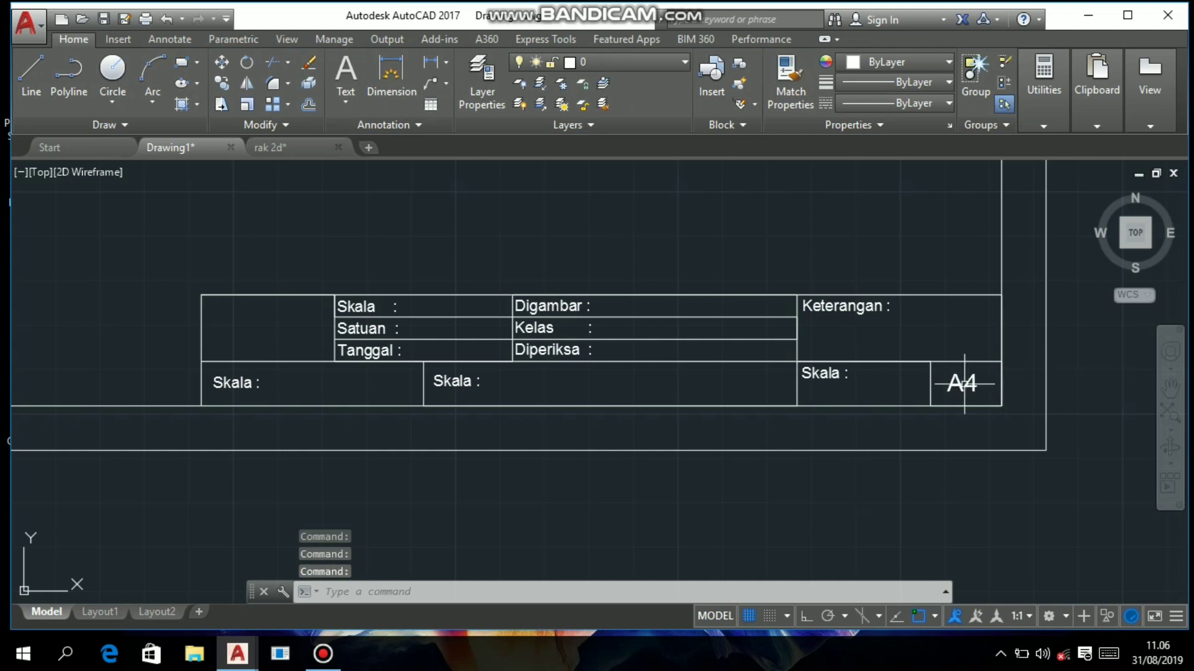
# - Replace the "Skala :" text in the cell beside "A4" with "No." at a text height of 4
pyautogui.click(815, 373)
pyautogui.doubleClick(832, 373)
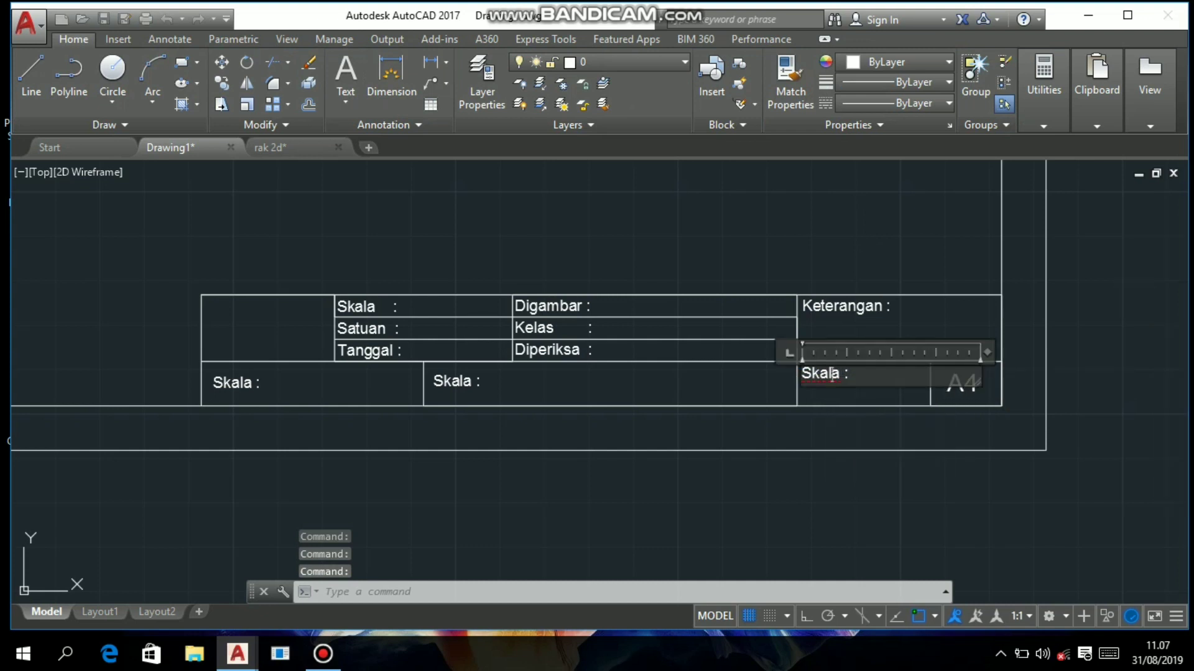
pyautogui.hotkey('ctrl', 'a')
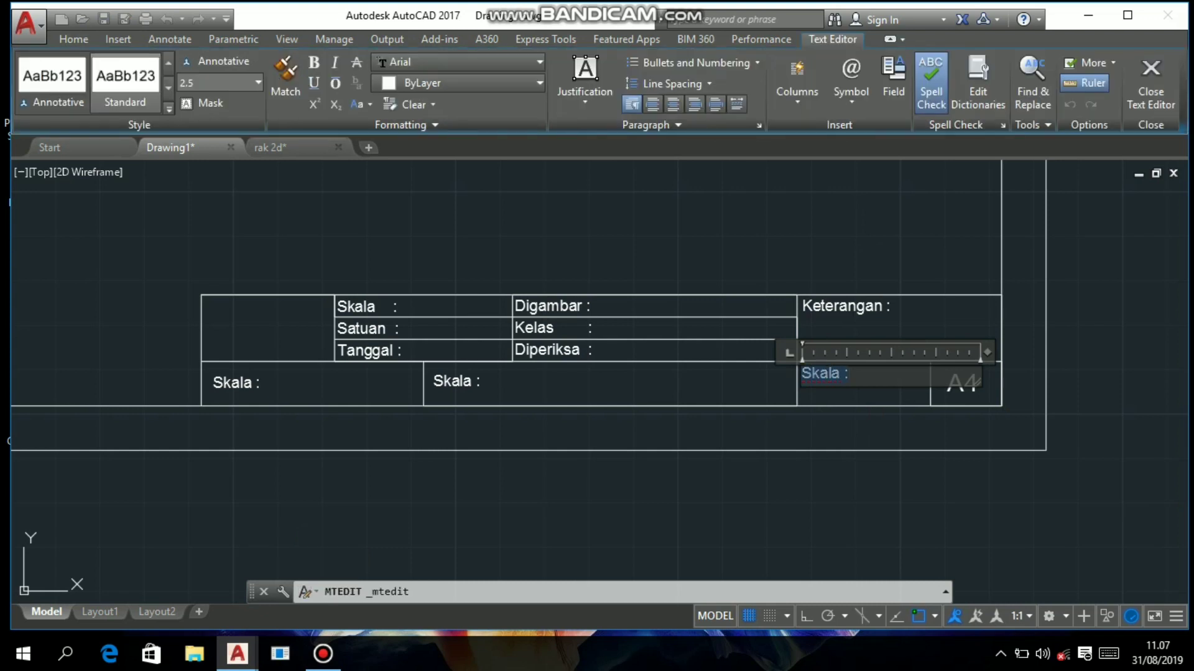
pyautogui.write('N')
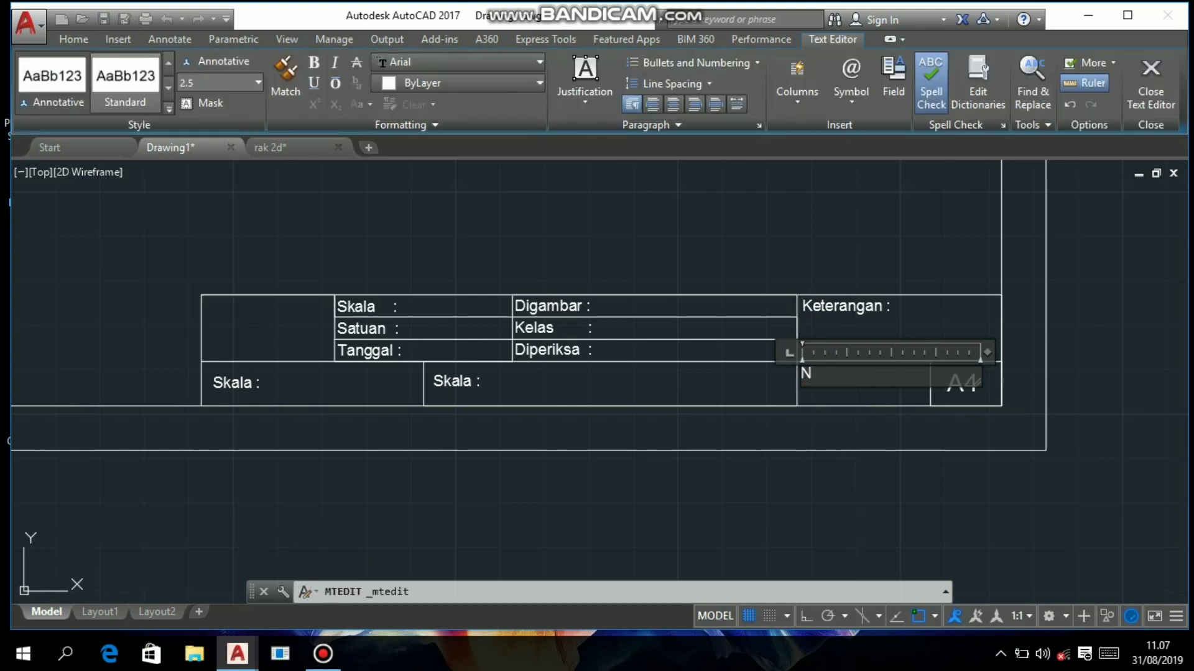
pyautogui.write('o.')
pyautogui.hotkey('ctrl', 'a')
pyautogui.write('4')
pyautogui.press('Return')
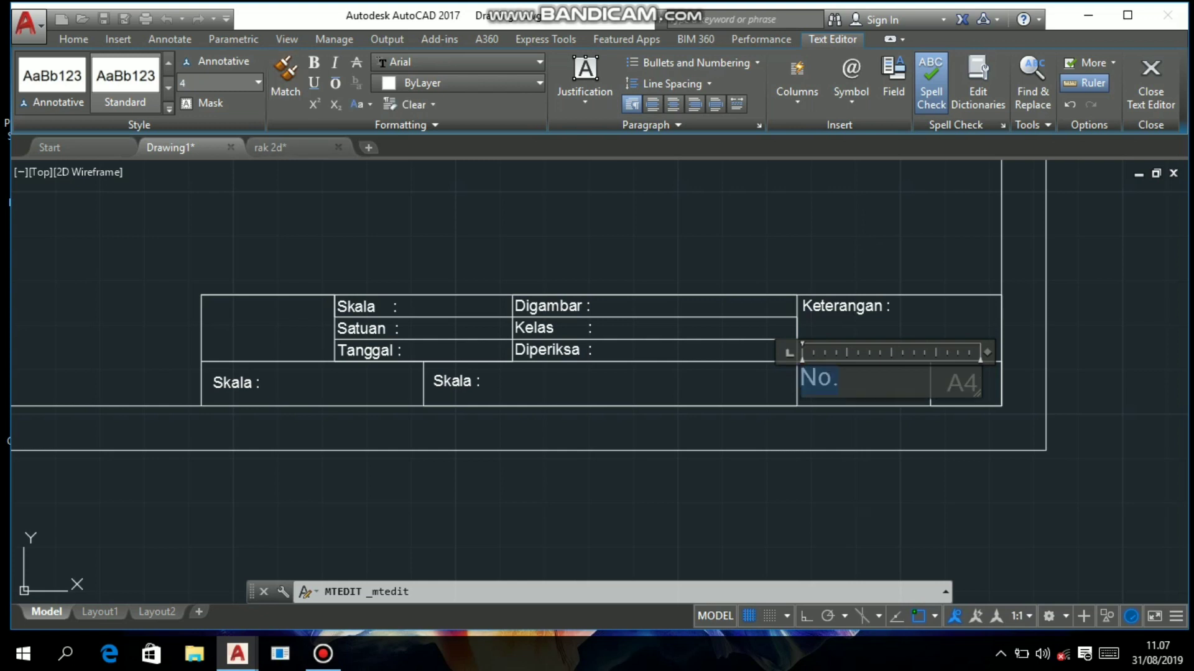
pyautogui.click(754, 378)
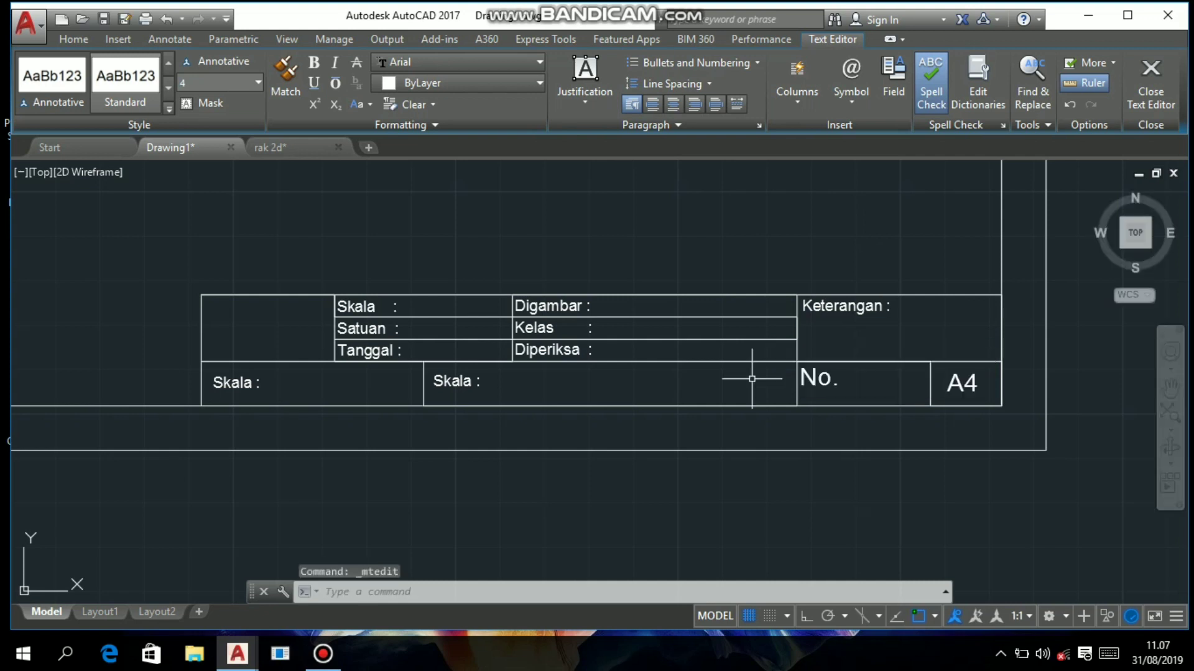
# - Move the "No." label slightly down so it sits vertically centered in its cell
pyautogui.click(809, 379)
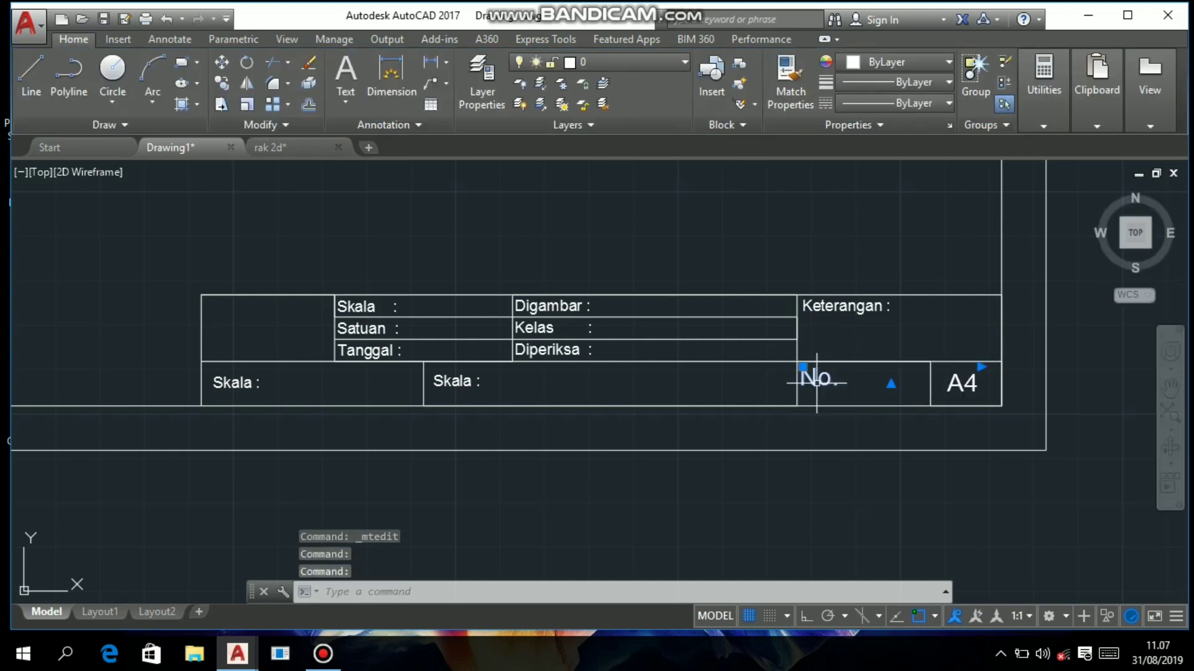
pyautogui.moveTo(818, 388); pyautogui.dragTo(810, 383)
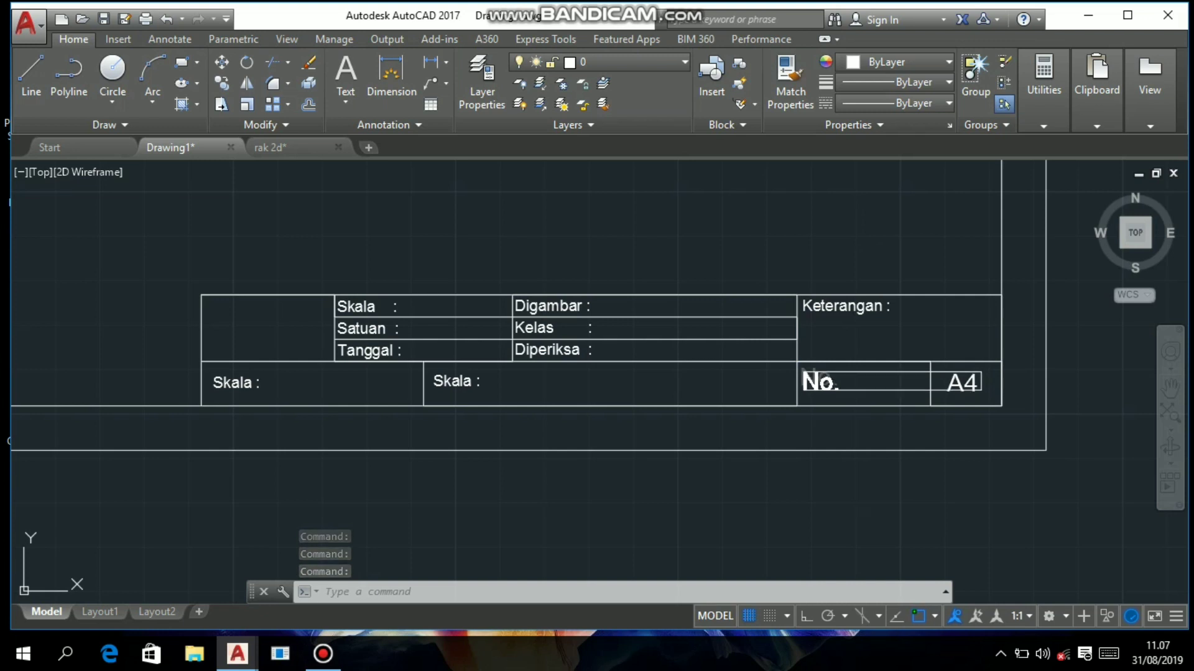
pyautogui.press('Escape')
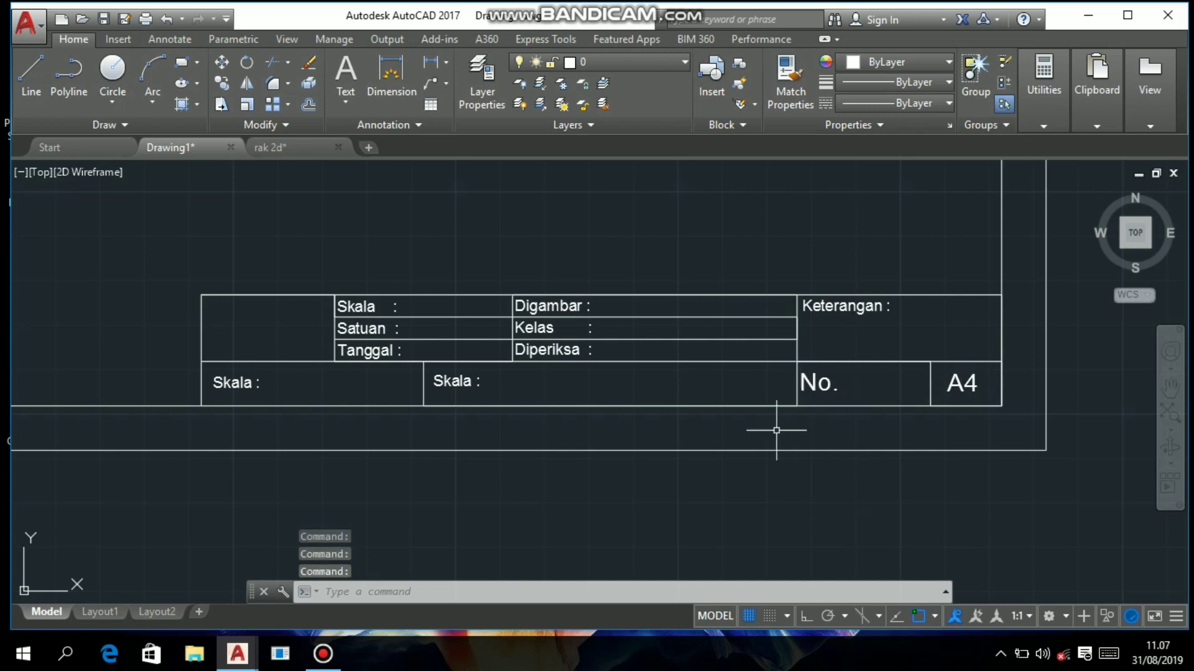
pyautogui.click(816, 389)
pyautogui.doubleClick(815, 389)
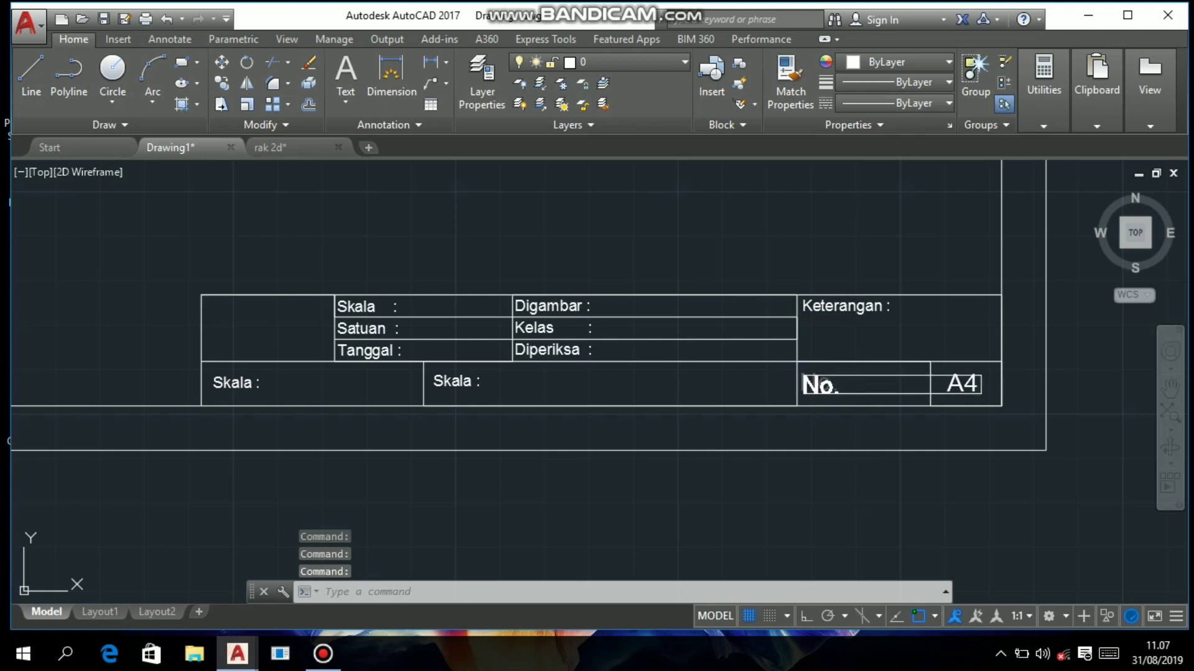
pyautogui.click(771, 388)
# - Change the "Skala :" text in the wide bottom-row cell to "Nama projeknya" and move it toward the cell's middle
pyautogui.moveTo(547, 386); pyautogui.dragTo(607, 362, button='middle')
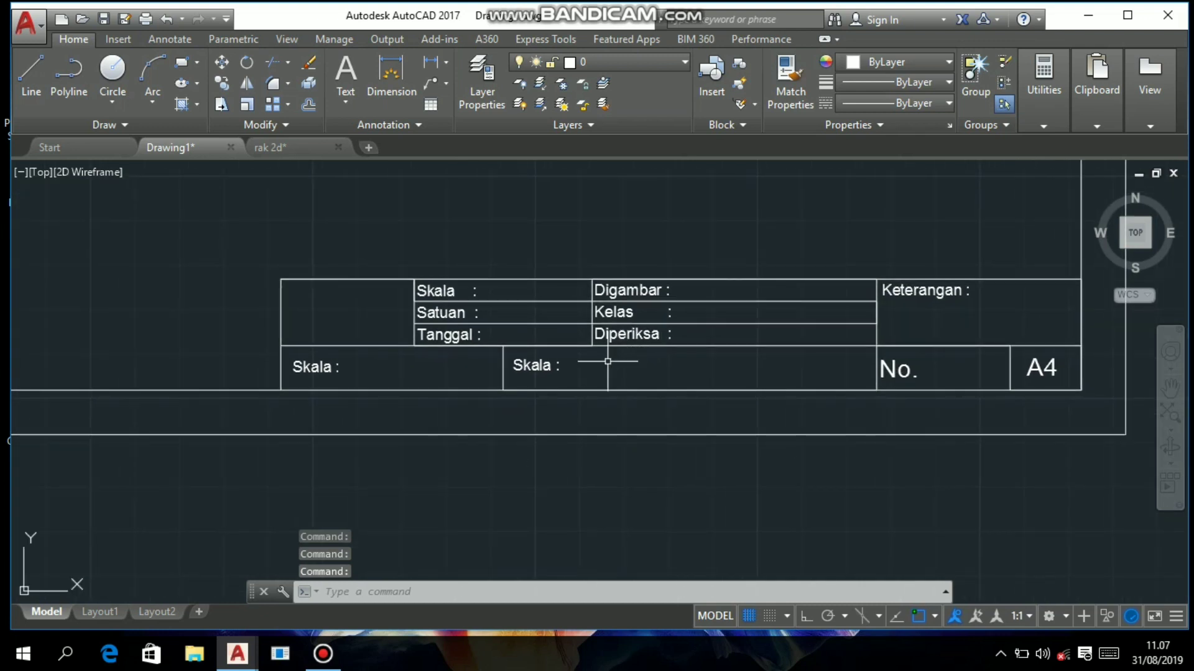
pyautogui.doubleClick(533, 365)
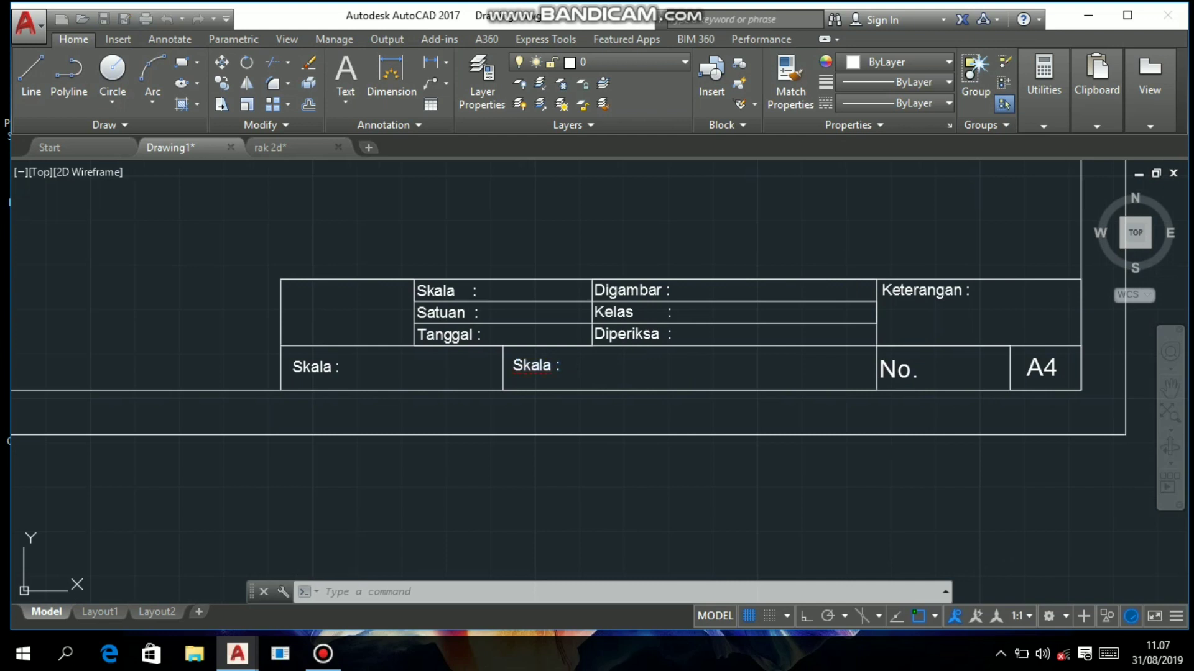
pyautogui.hotkey('ctrl', 'a')
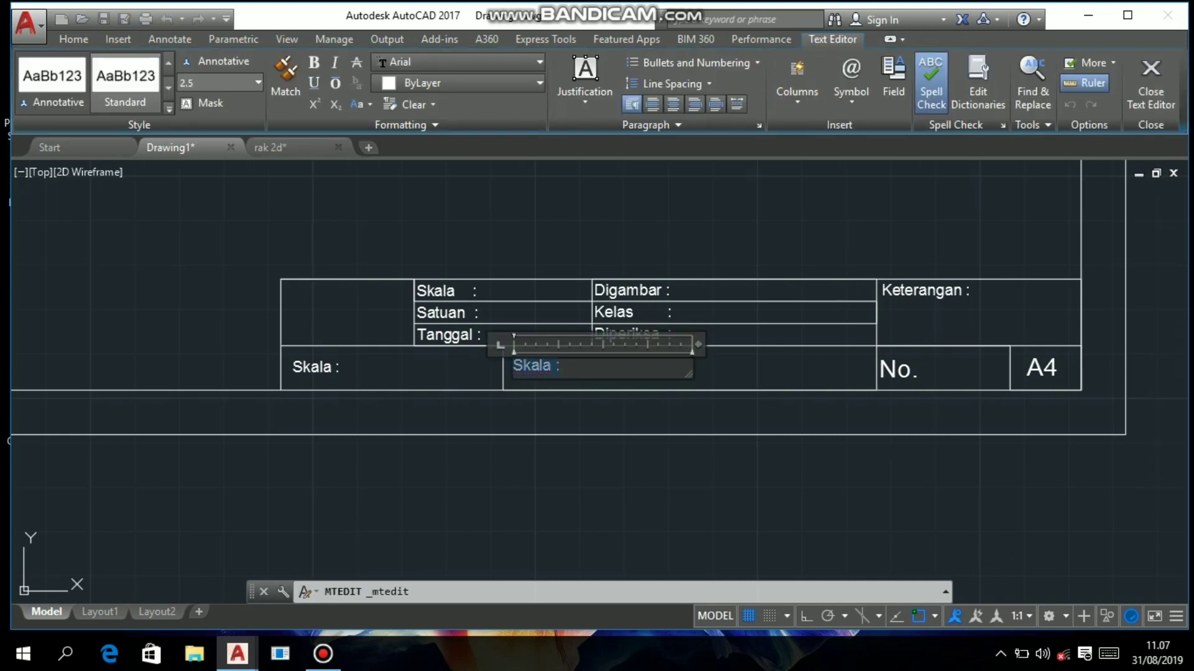
pyautogui.write('Nam')
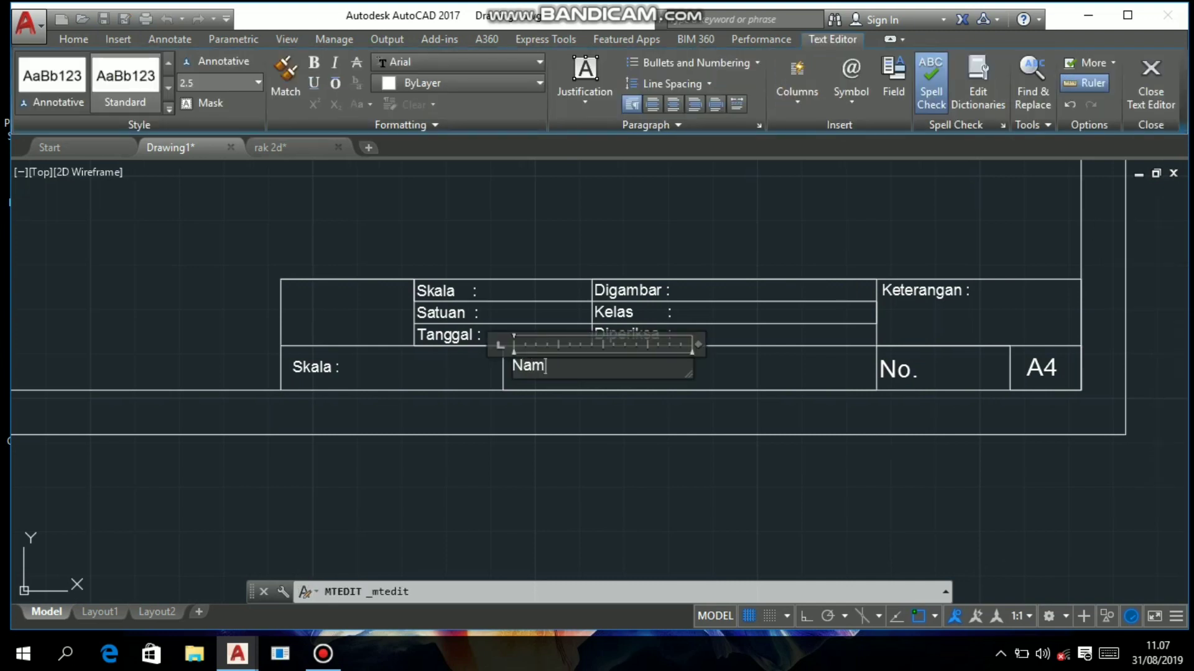
pyautogui.write('a projeknya')
pyautogui.click(628, 423)
pyautogui.click(585, 371)
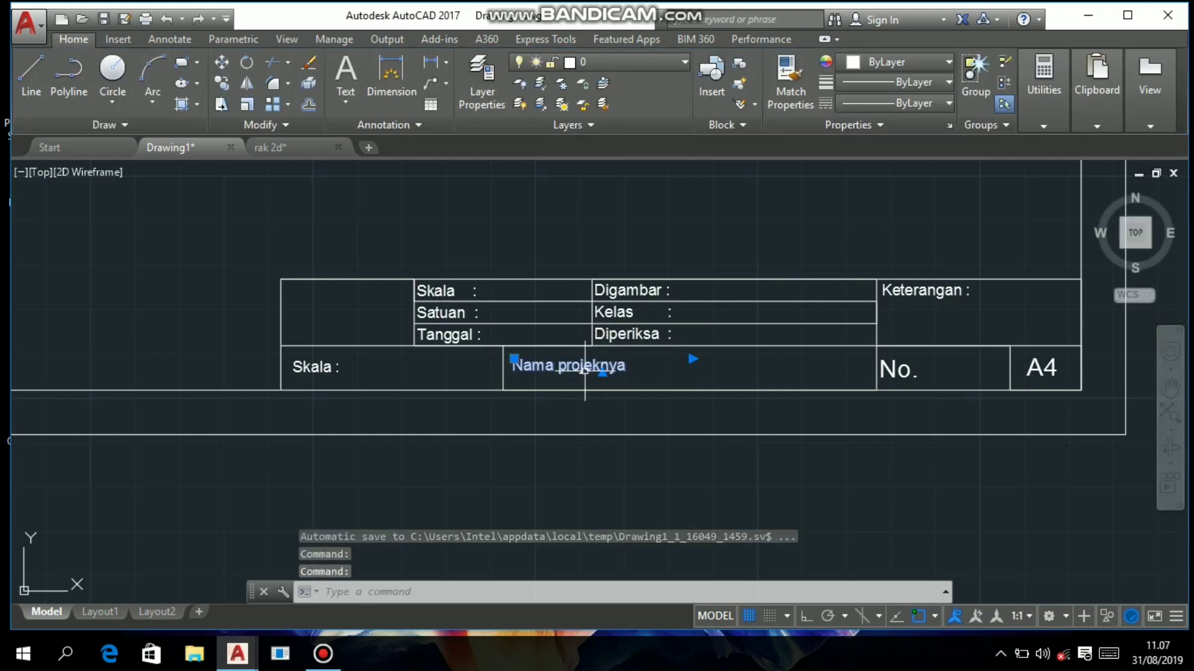
pyautogui.moveTo(585, 371); pyautogui.dragTo(686, 367)
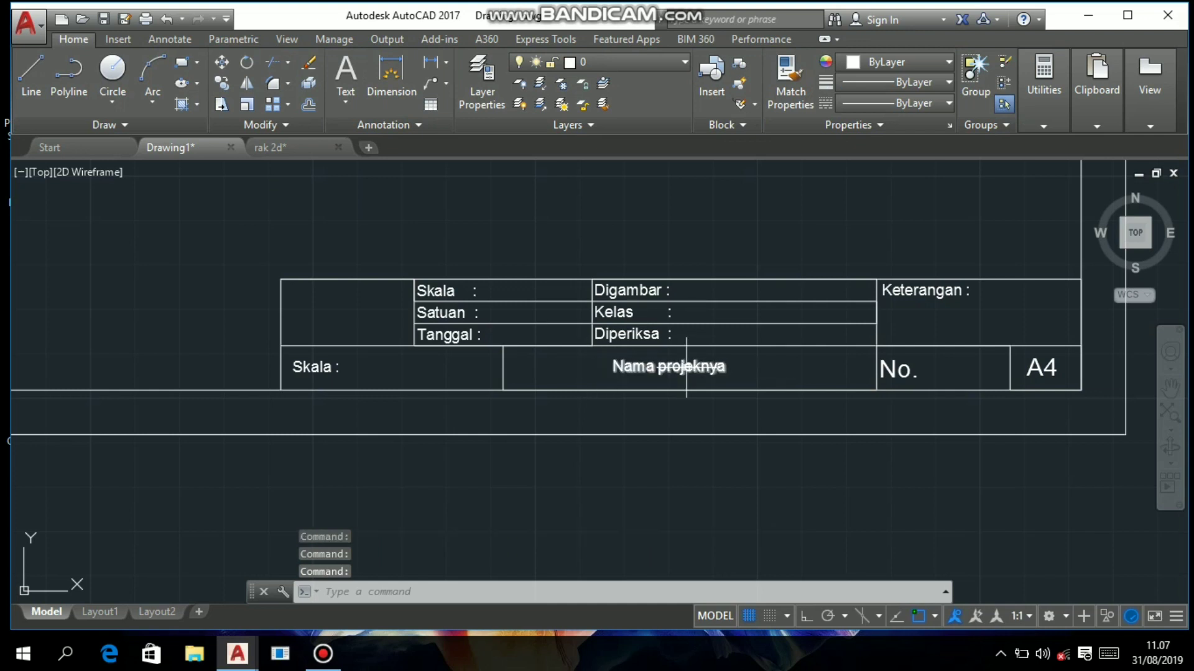
# - Set the "Nama projeknya" text height to 4 and widen its text box so it fits on one line
pyautogui.doubleClick(686, 367)
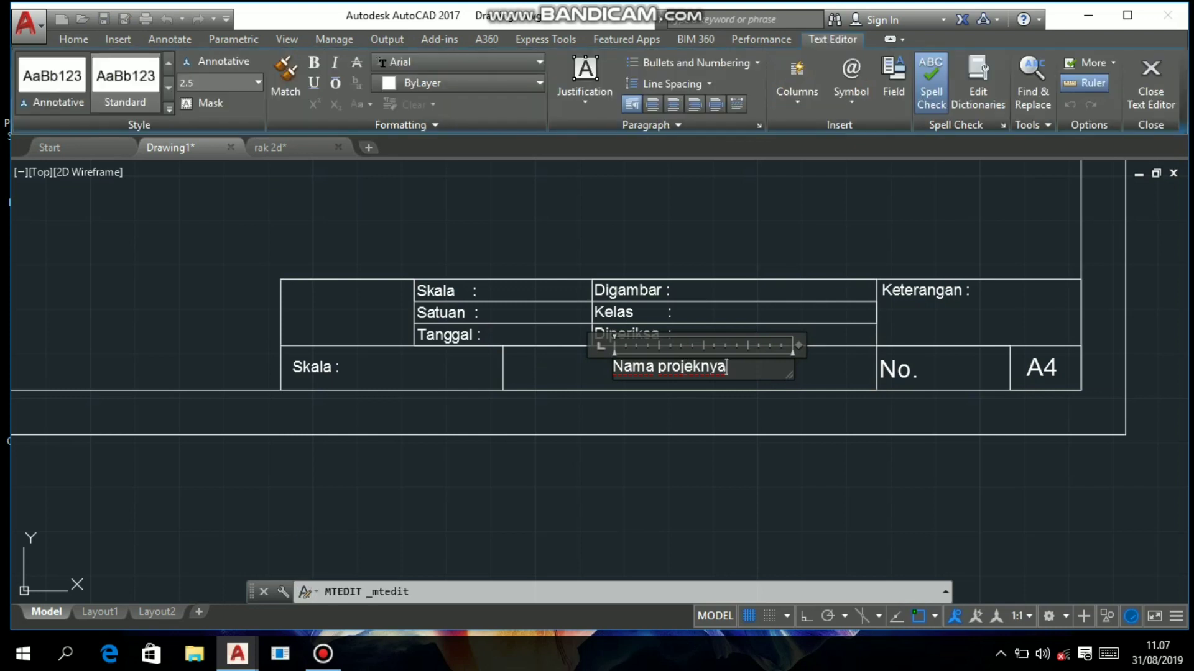
pyautogui.hotkey('ctrl', 'a')
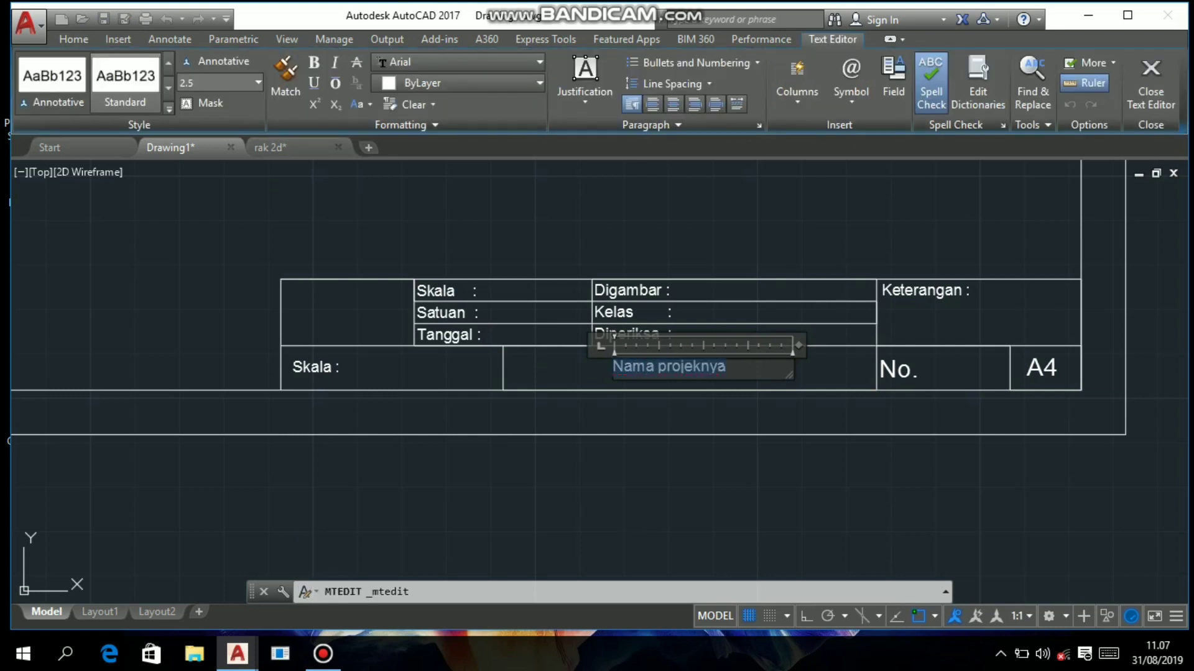
pyautogui.write('4')
pyautogui.press('Return')
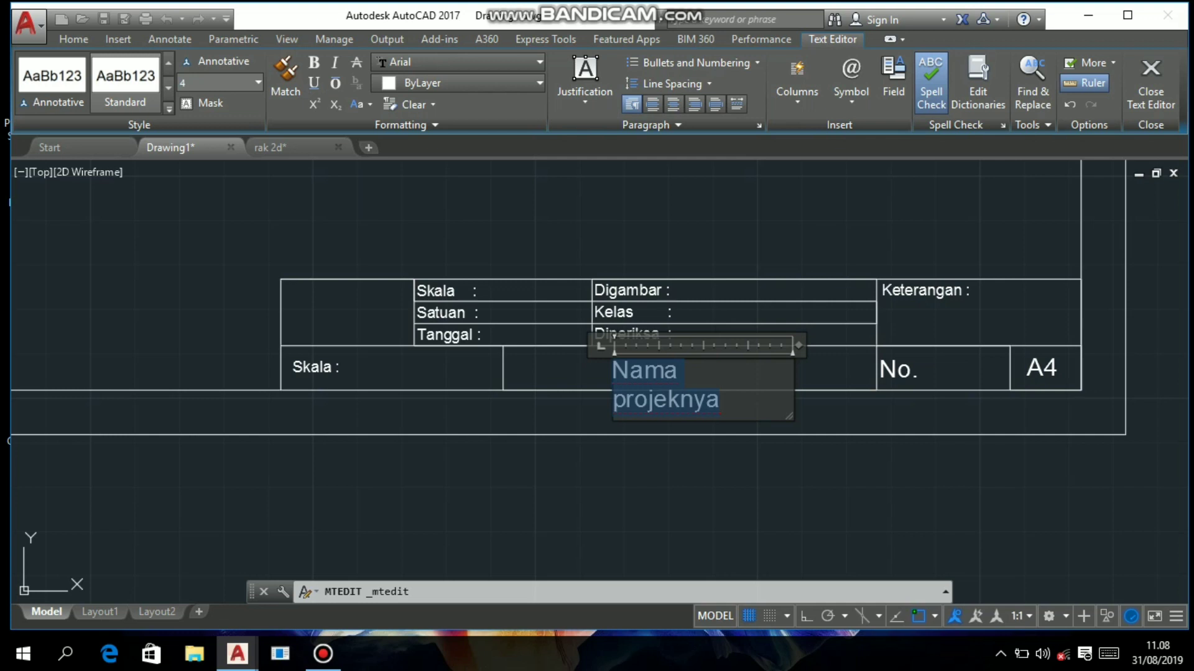
pyautogui.moveTo(799, 346); pyautogui.dragTo(843, 346)
pyautogui.click(833, 460)
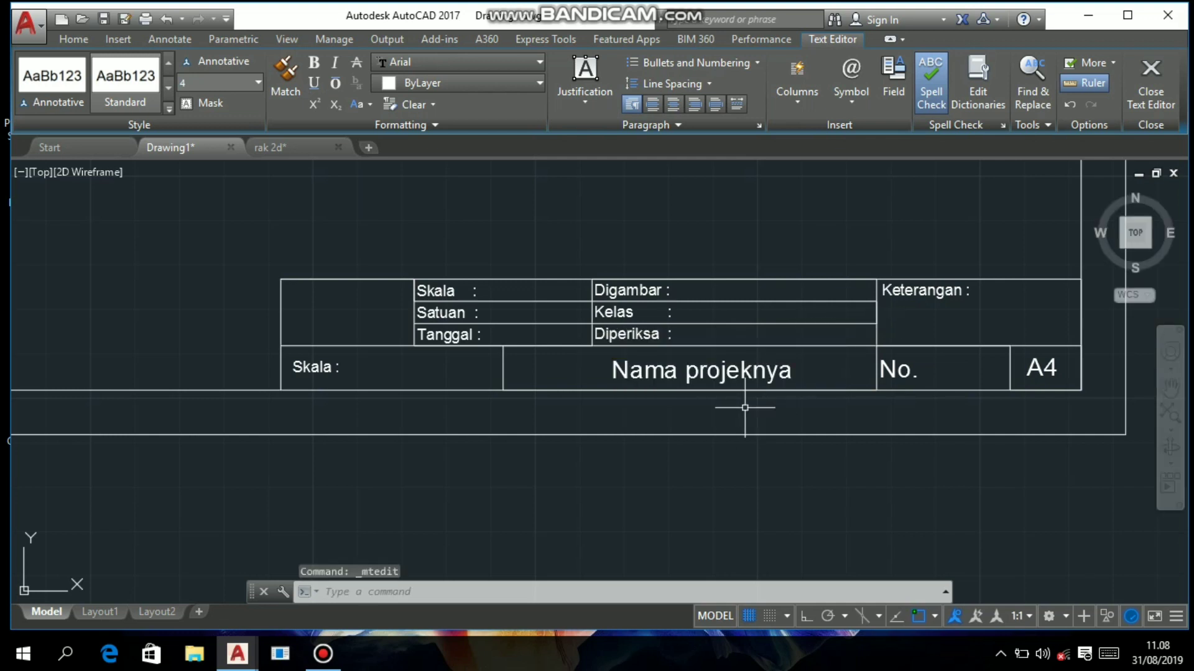
# - Replace the "Skala :" text in the title block's lower-left cell with "Nama sekolah/perusahaan" and widen its text box to fit one line
pyautogui.doubleClick(322, 367)
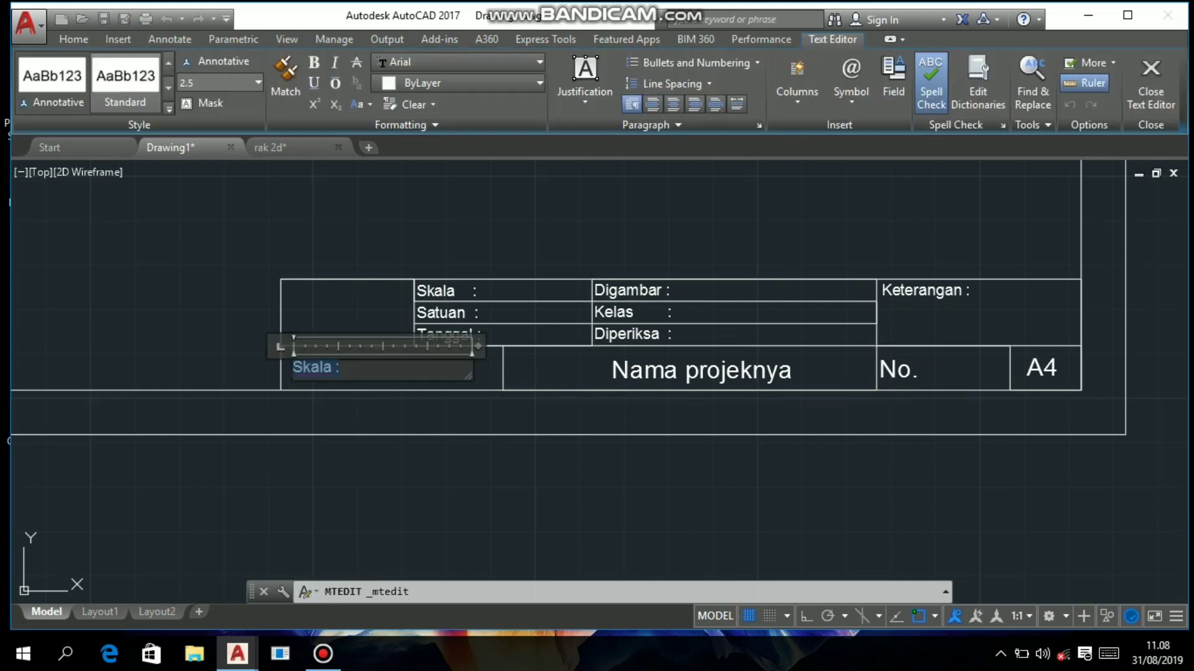
pyautogui.write('N')
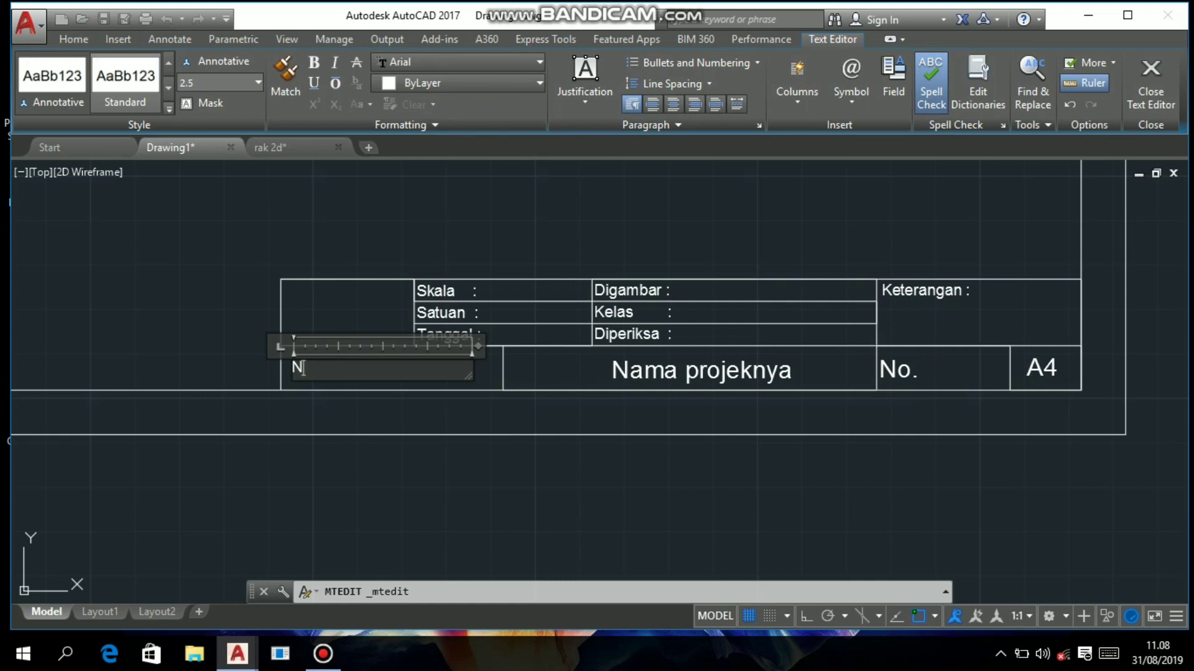
pyautogui.write('ama sekolah')
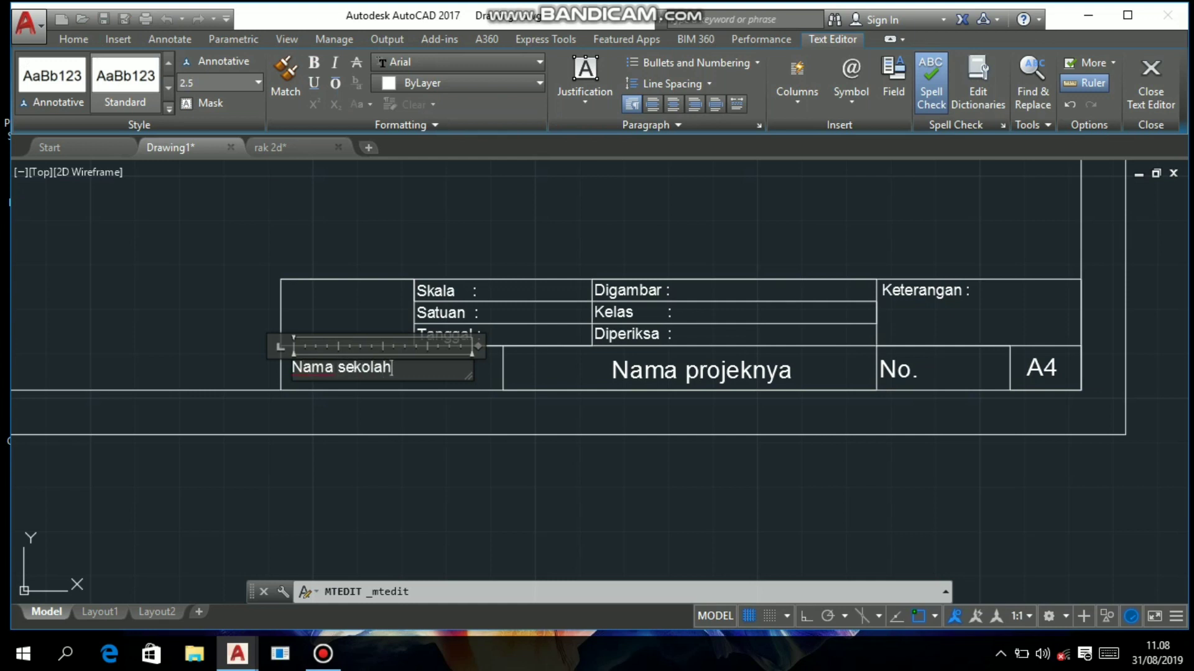
pyautogui.write('?')
pyautogui.press('BackSpace')
pyautogui.write('/perusahaan')
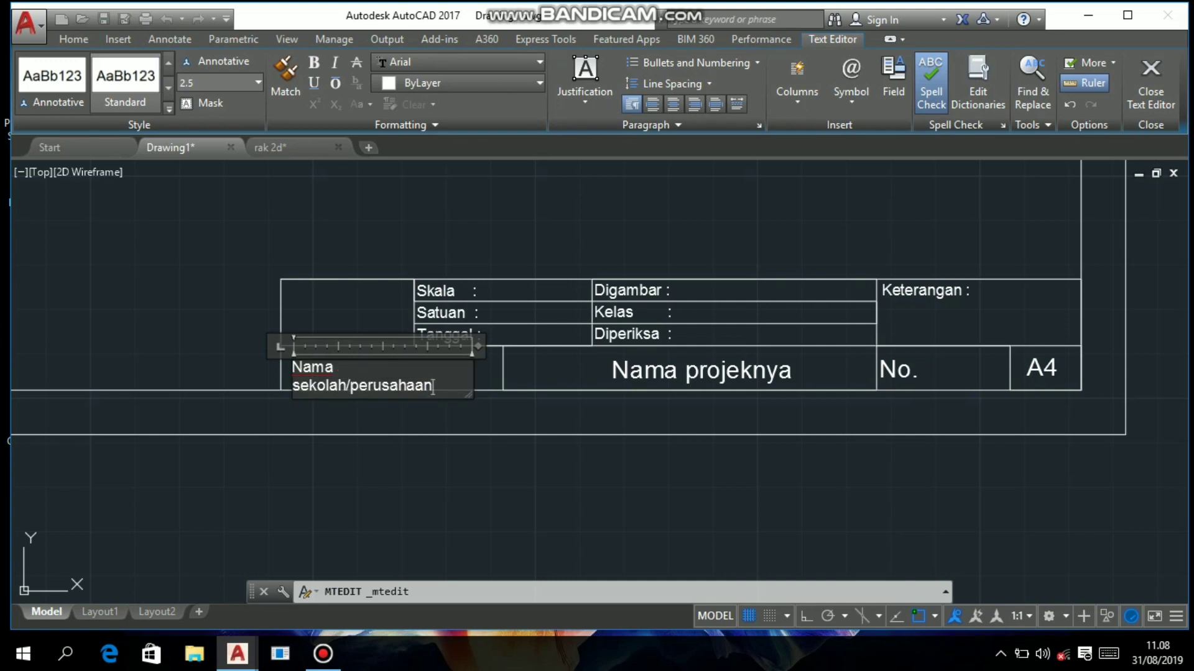
pyautogui.moveTo(478, 346); pyautogui.dragTo(488, 345)
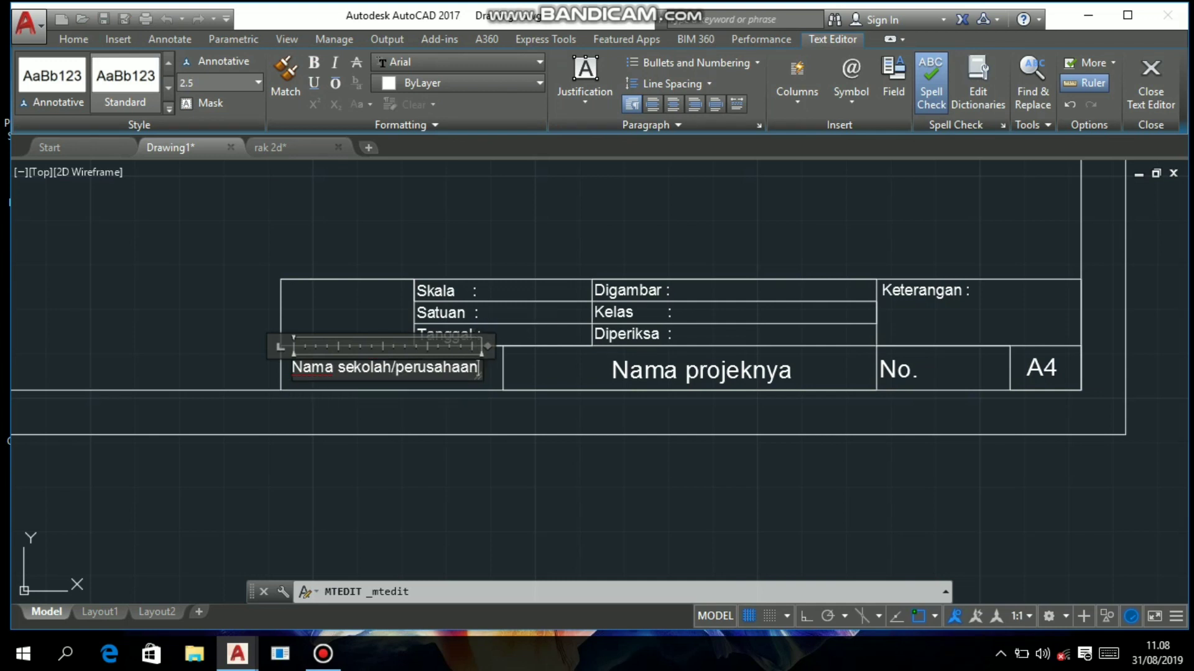
pyautogui.click(435, 379)
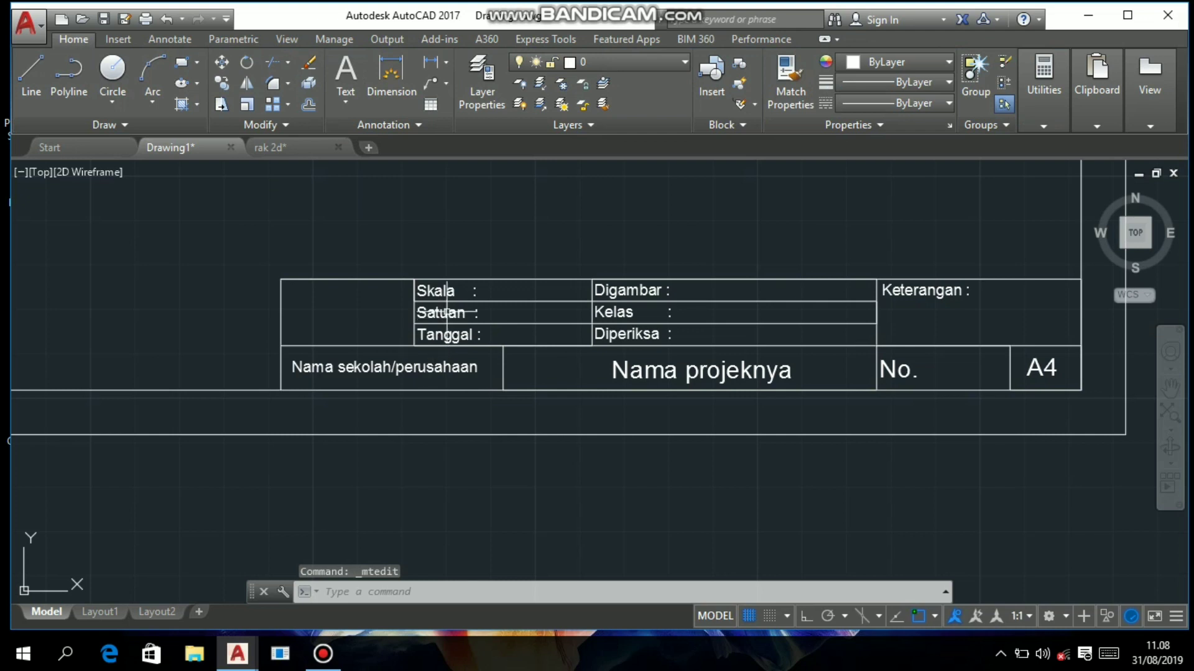
# - Copy the "Skala :" text from the top row into the empty upper-left cell of the title block
pyautogui.click(439, 289)
pyautogui.write('CO')
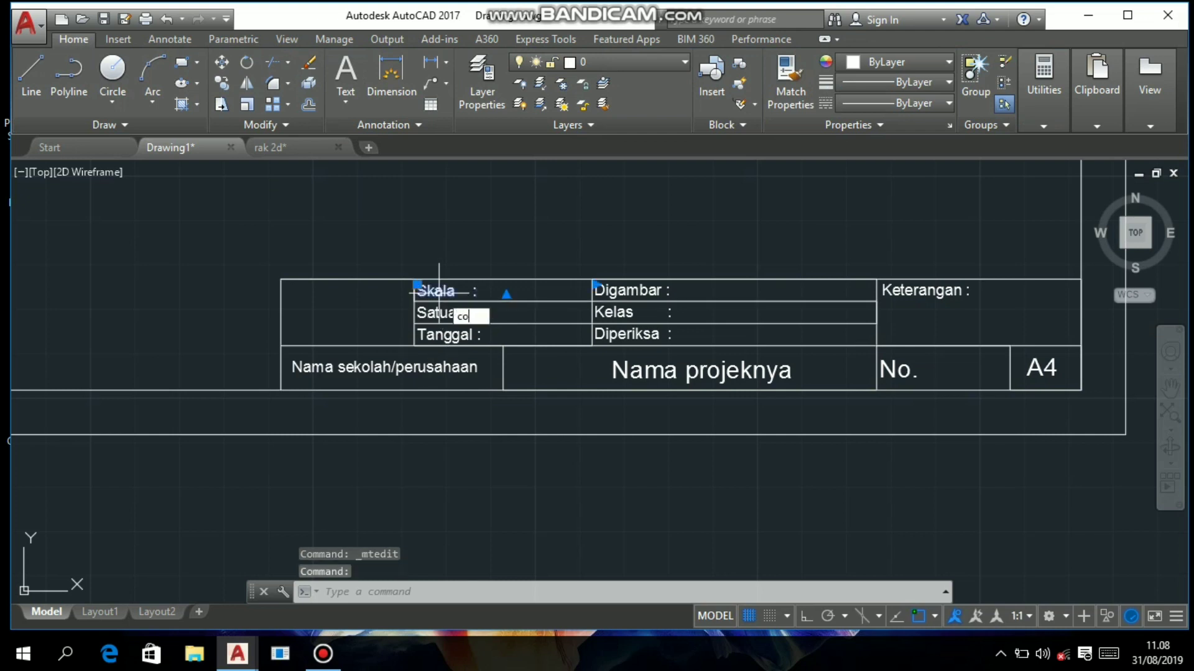
pyautogui.press('Return')
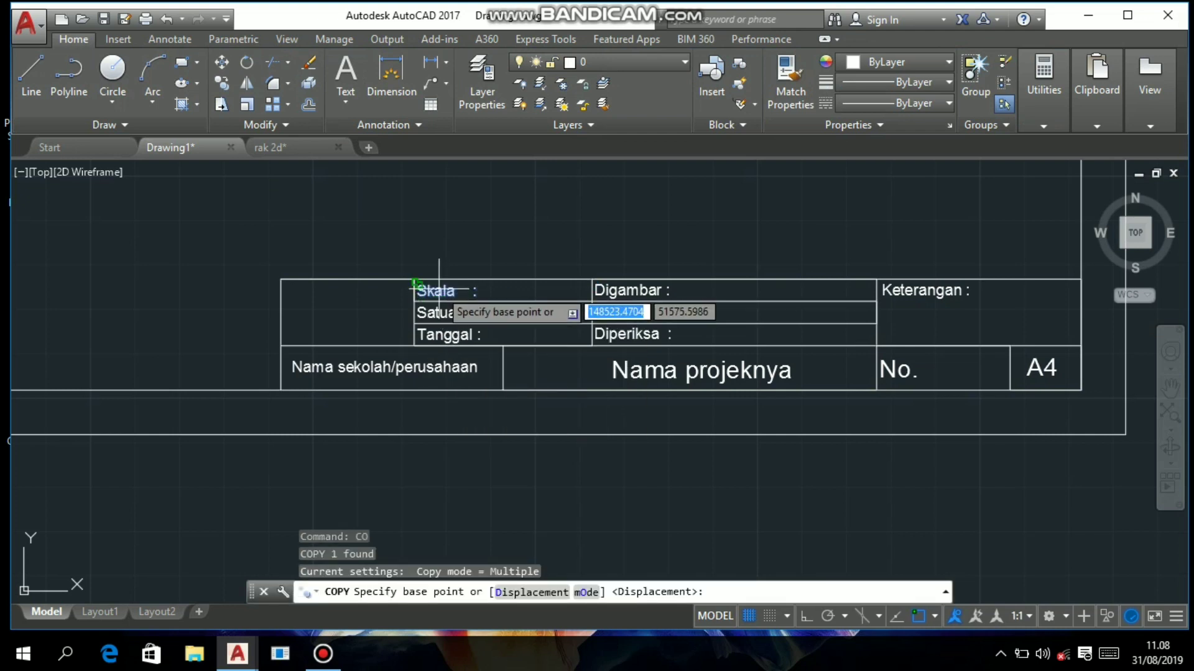
pyautogui.click(413, 285)
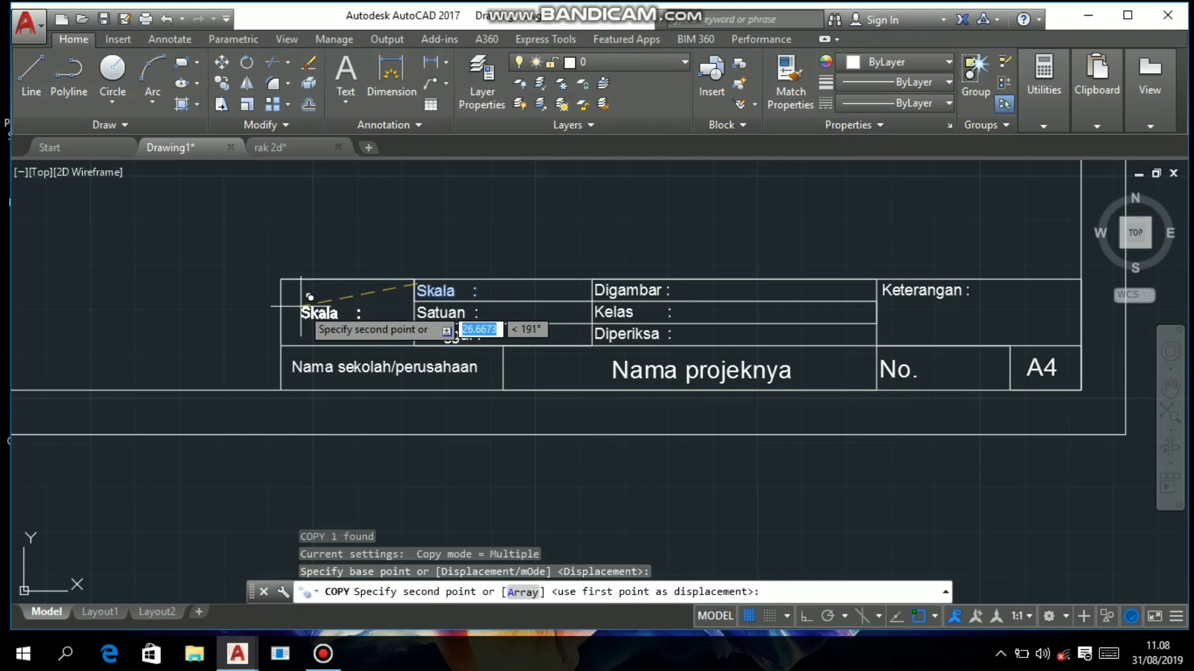
pyautogui.click(301, 306)
pyautogui.press('Escape')
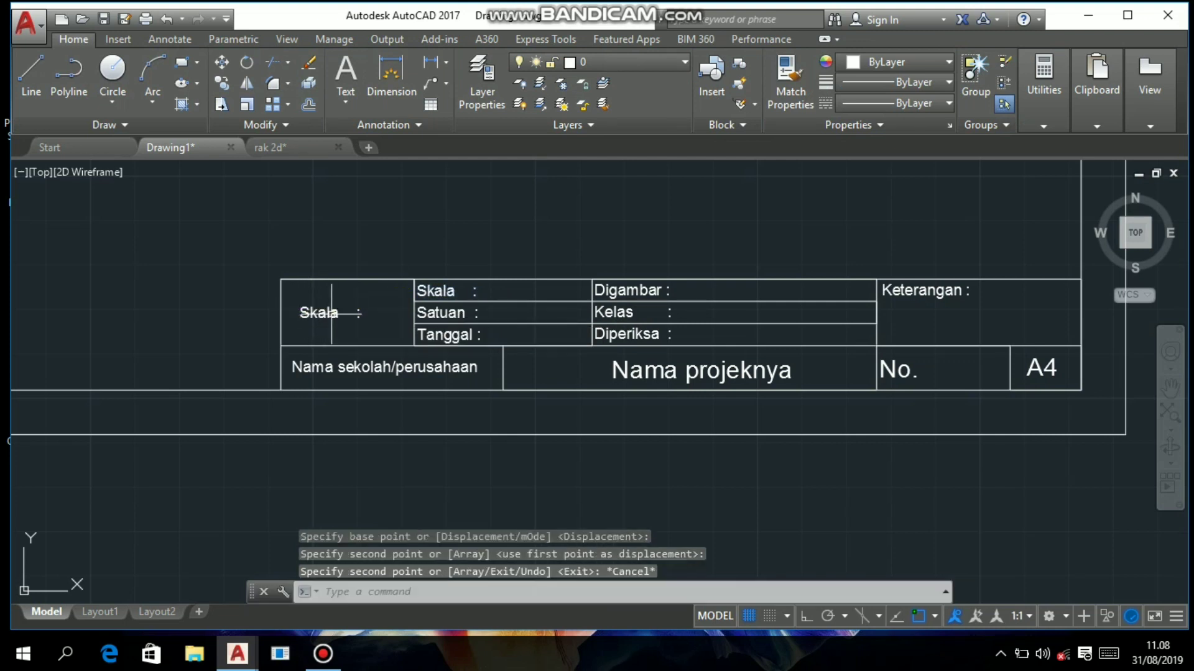
# - Change the copied "Skala :" text in the upper-left cell to "lambang proyeksi"
pyautogui.click(332, 313)
pyautogui.doubleClick(331, 313)
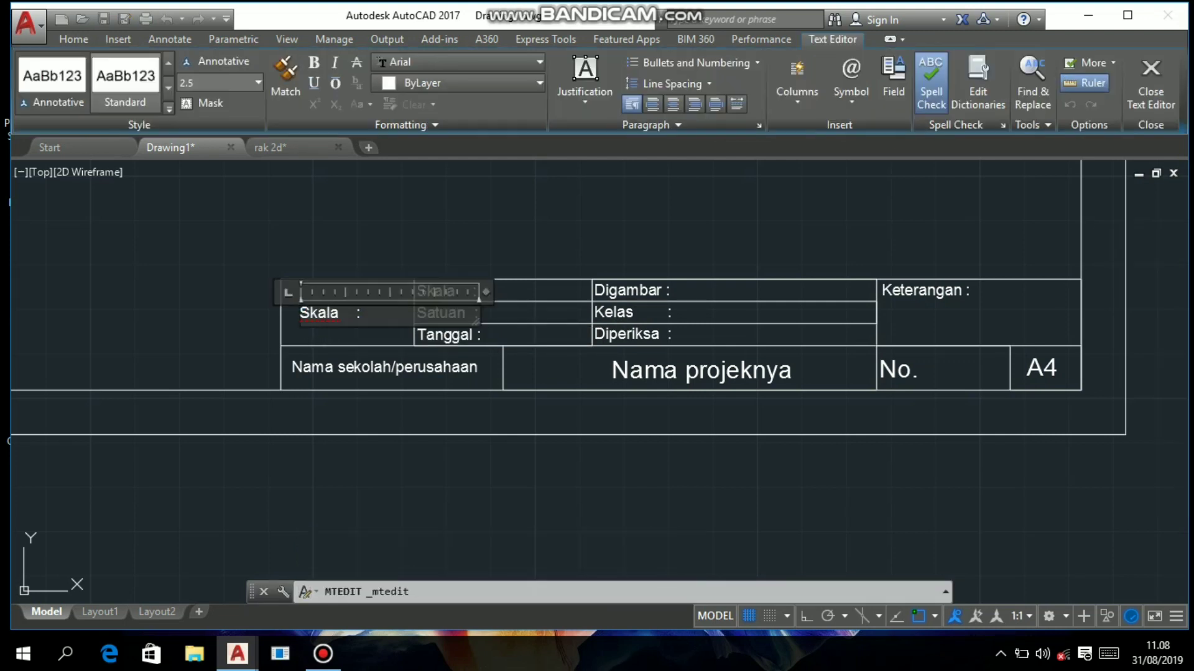
pyautogui.moveTo(363, 313); pyautogui.dragTo(300, 313)
pyautogui.write('disi')
pyautogui.press('BackSpace')
pyautogui.press('BackSpace')
pyautogui.press('BackSpace')
pyautogui.write('lambang proy')
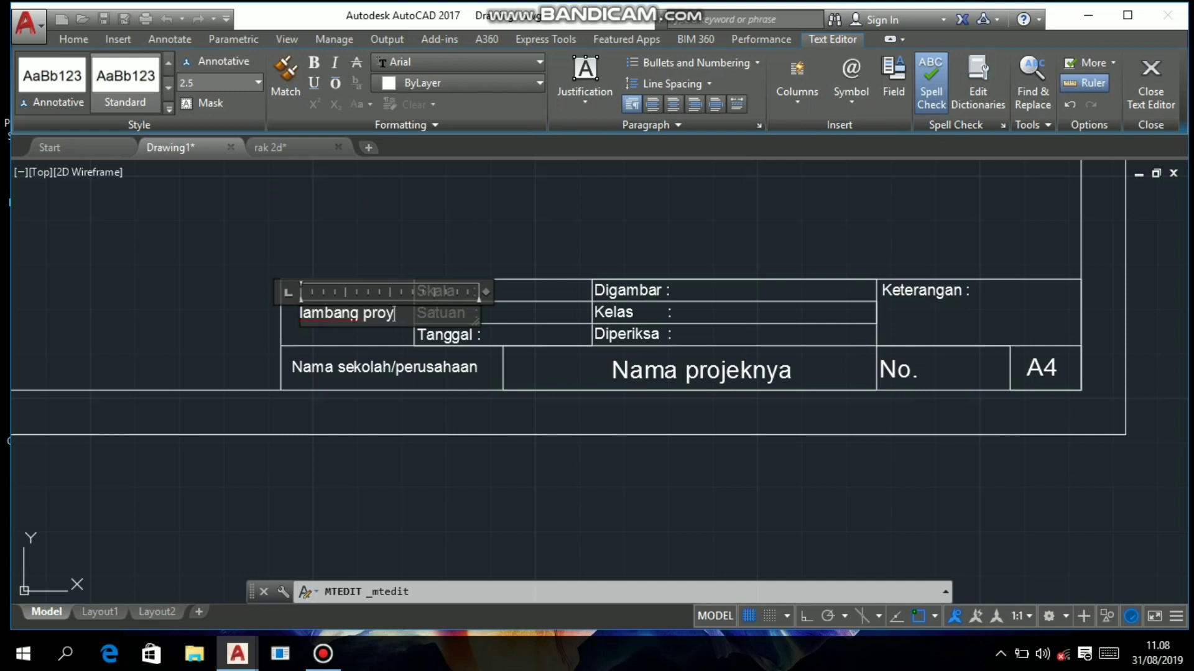
pyautogui.write('eksi')
pyautogui.click(373, 266)
# - Move the "lambang proyeksi" text so it sits centred inside the title block's upper-left cell
pyautogui.click(373, 313)
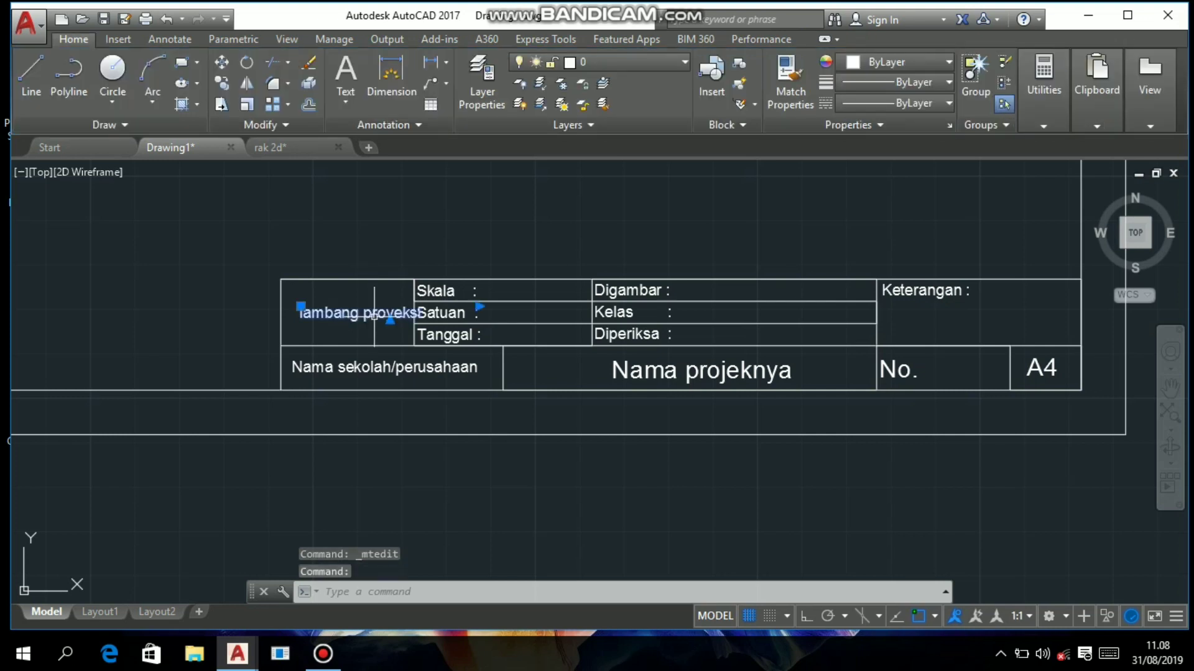
pyautogui.click(300, 306)
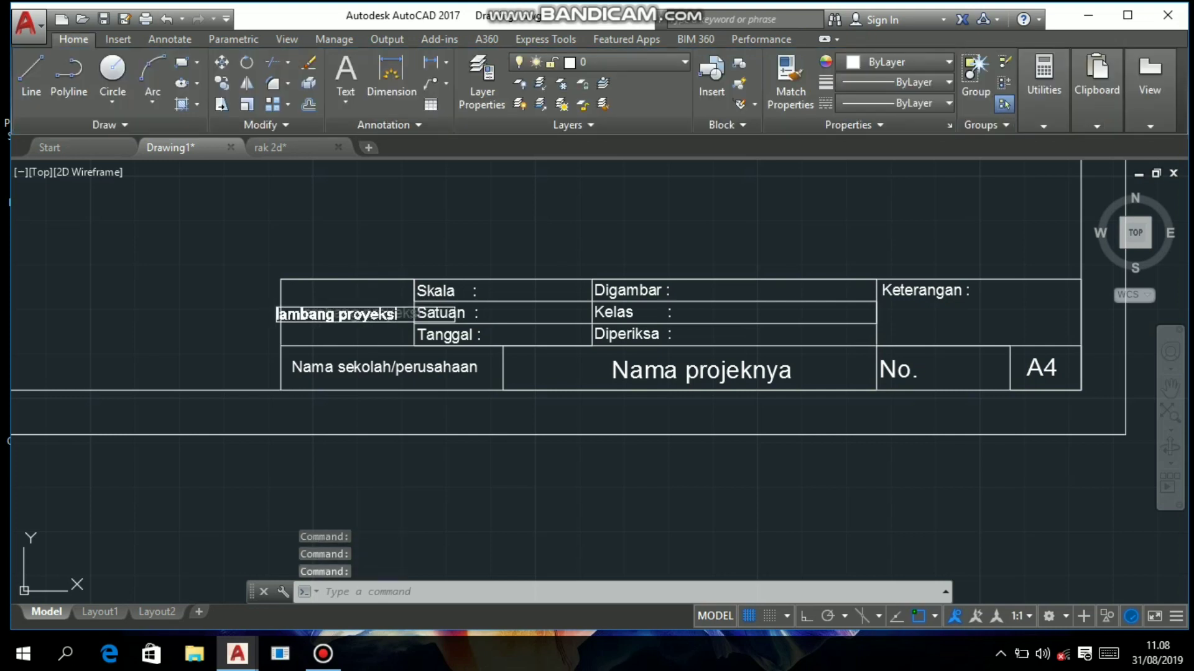
pyautogui.click(295, 324)
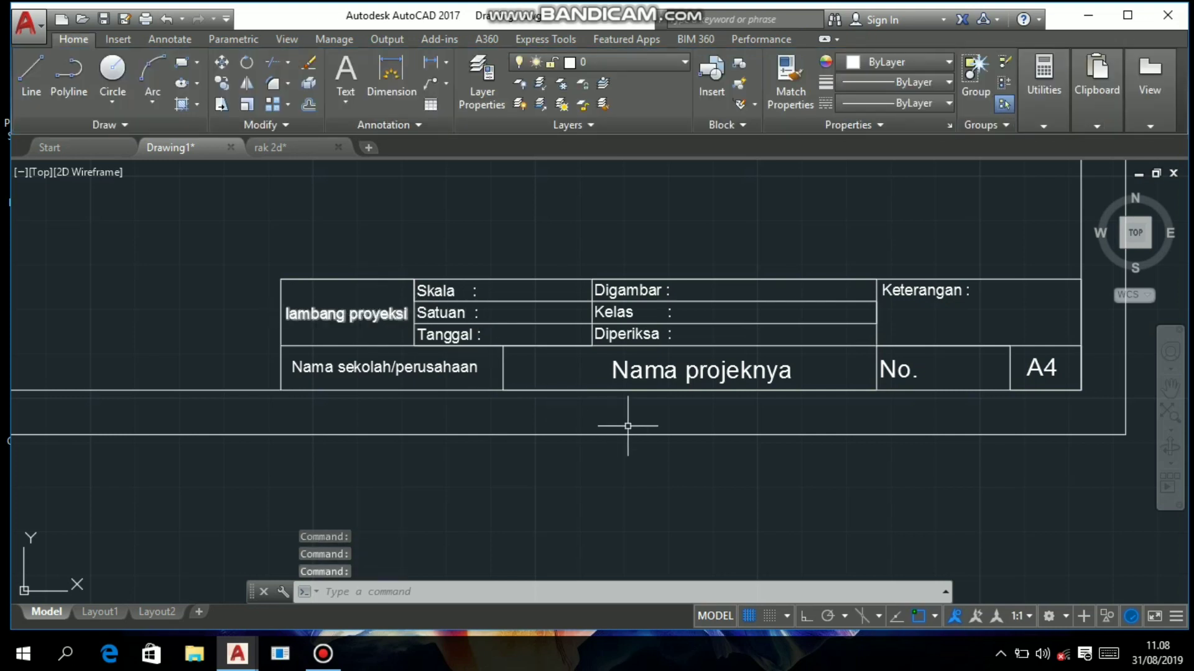
pyautogui.scroll(-2, 624, 426)
pyautogui.press('Escape')
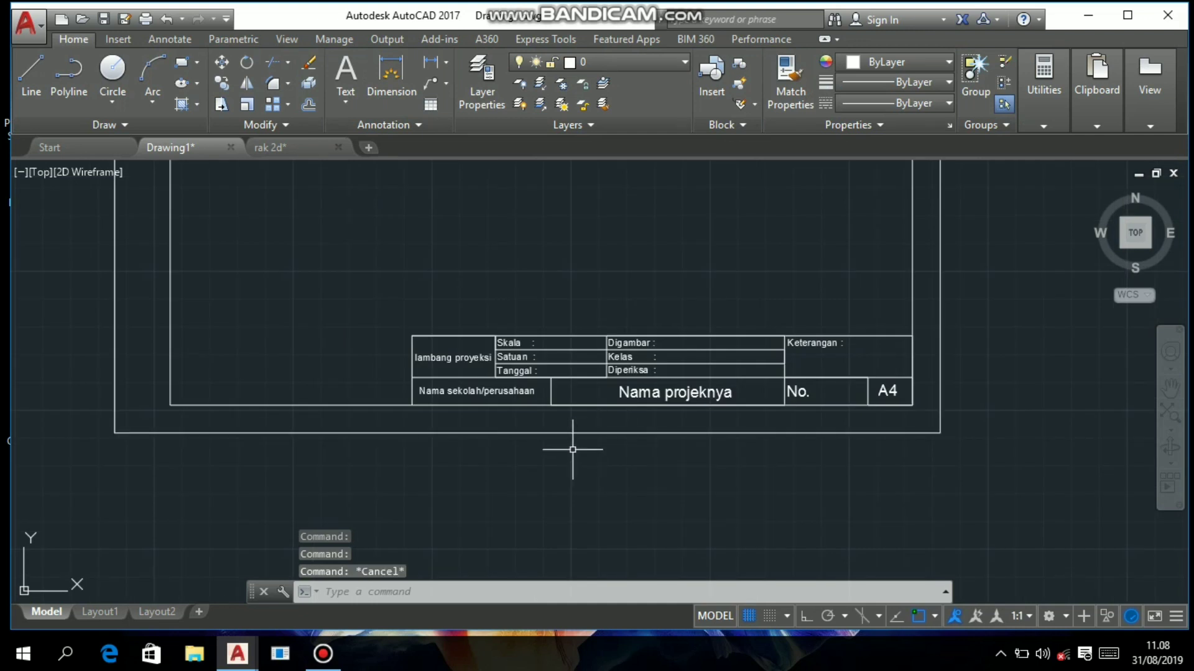
# - Review the whole A4 sheet frame and check the labels in the title block up close
pyautogui.scroll(-3, 649, 481)
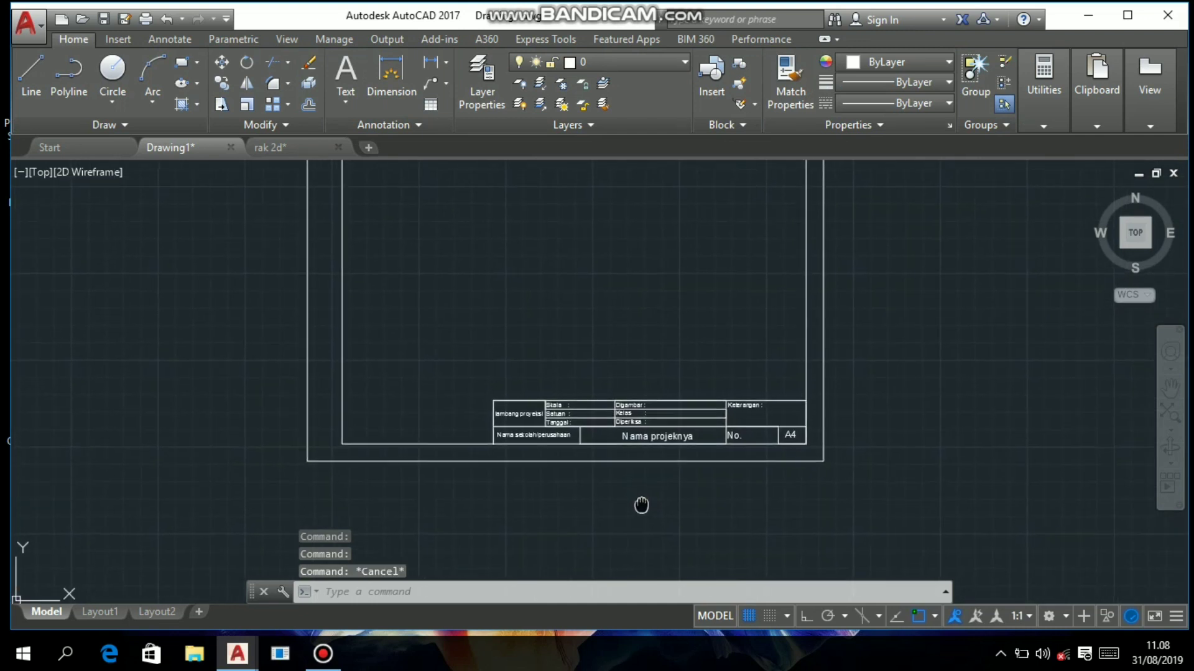
pyautogui.scroll(-2, 714, 400)
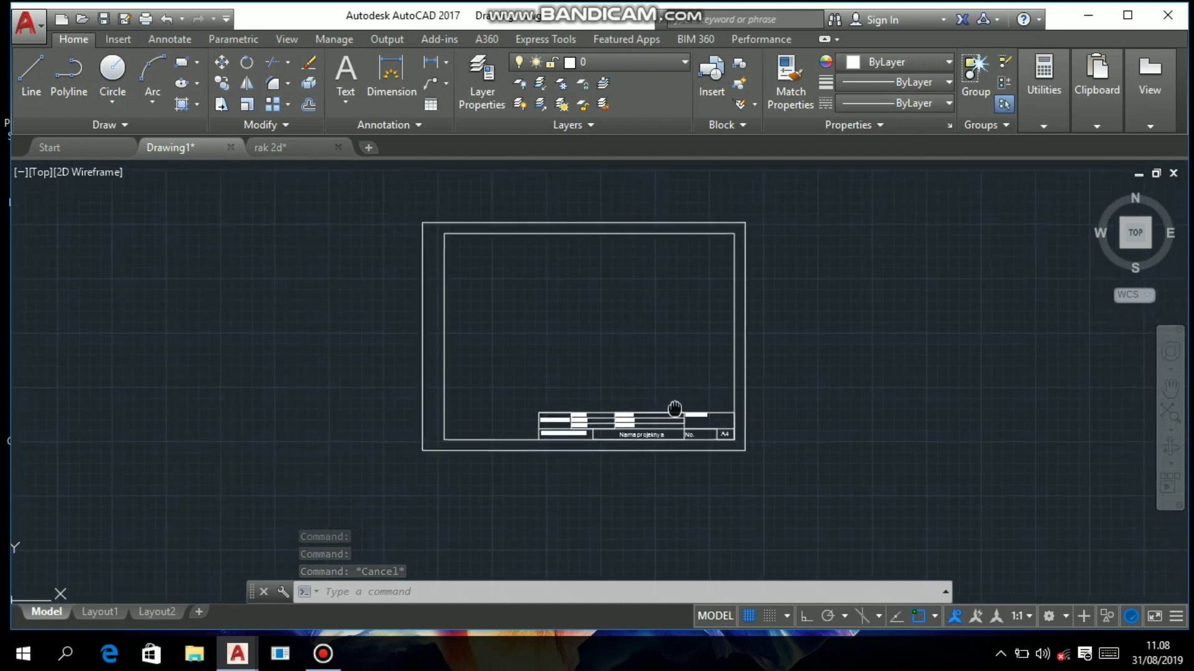
pyautogui.moveTo(674, 413)
pyautogui.mouseDown(button='middle')
pyautogui.moveTo(650, 419)
pyautogui.moveTo(647, 359)
pyautogui.moveTo(757, 333)
pyautogui.mouseUp(button='middle')
pyautogui.scroll(3, 650, 419)
pyautogui.scroll(1, 646, 360)
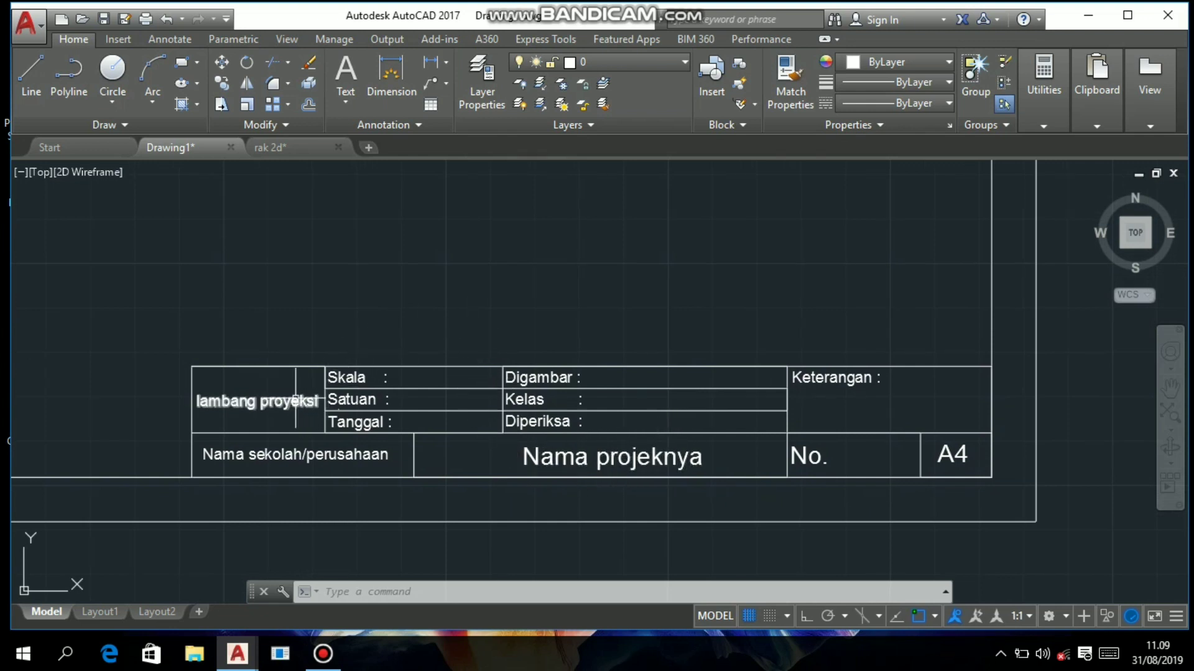
pyautogui.scroll(-2, 570, 341)
pyautogui.moveTo(629, 346); pyautogui.dragTo(581, 389, button='middle')
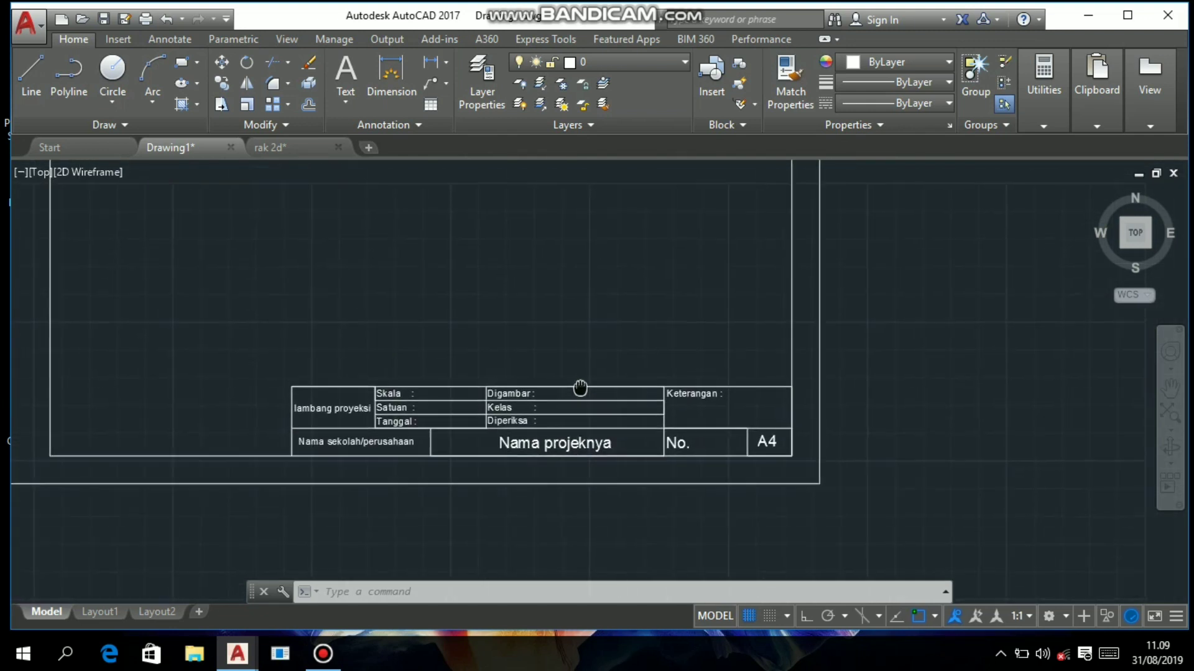